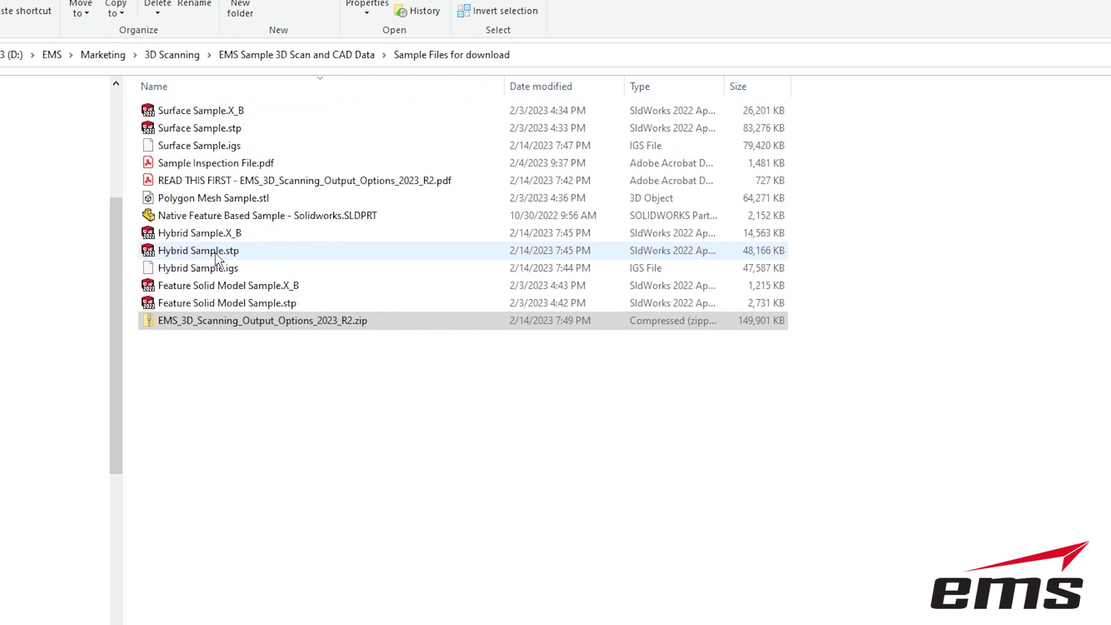
# Step: Open the PDF READ THIS FIRST - EMS_3D_Scanning_Output_Options_2023_R2 and enlarge its page view to 150%
pyautogui.click(224, 187)
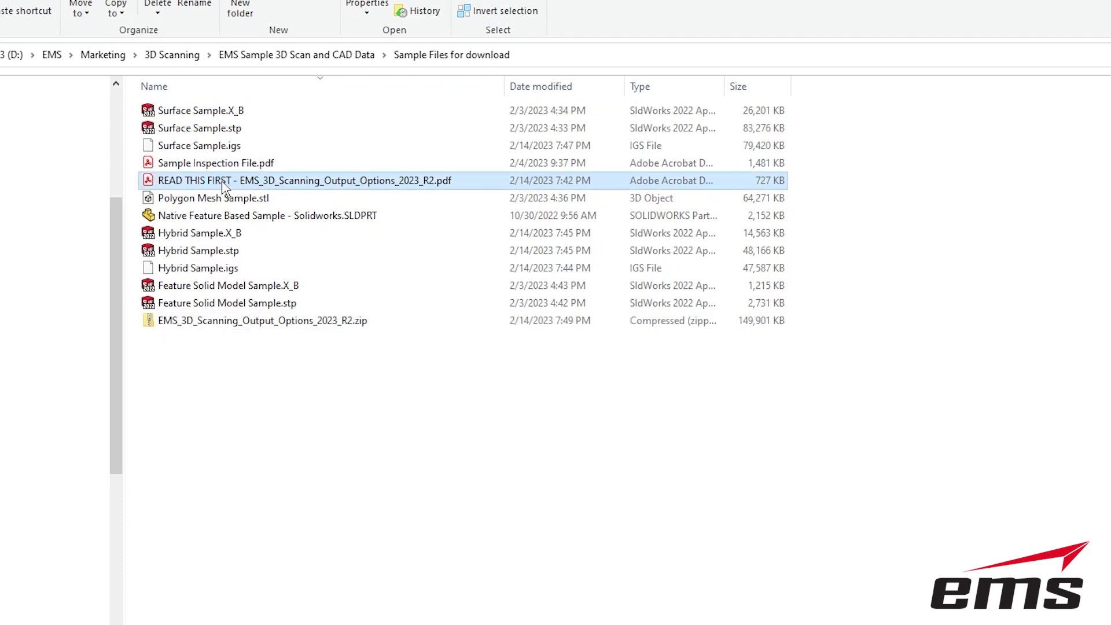
pyautogui.doubleClick(225, 187)
pyautogui.scroll(-1, 523, 261)
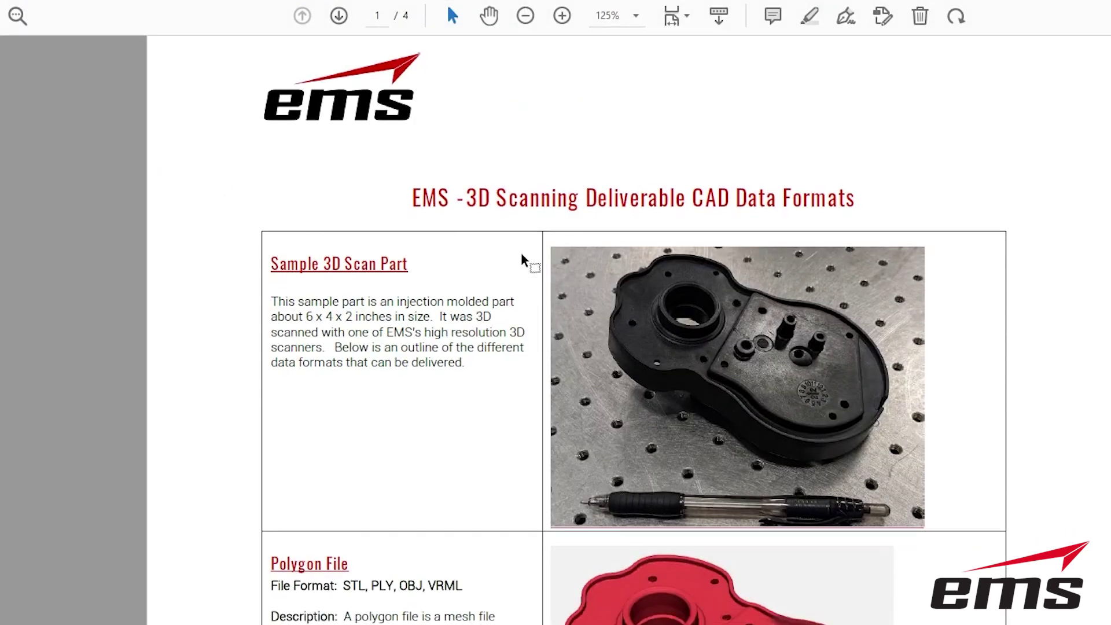
pyautogui.click(562, 17)
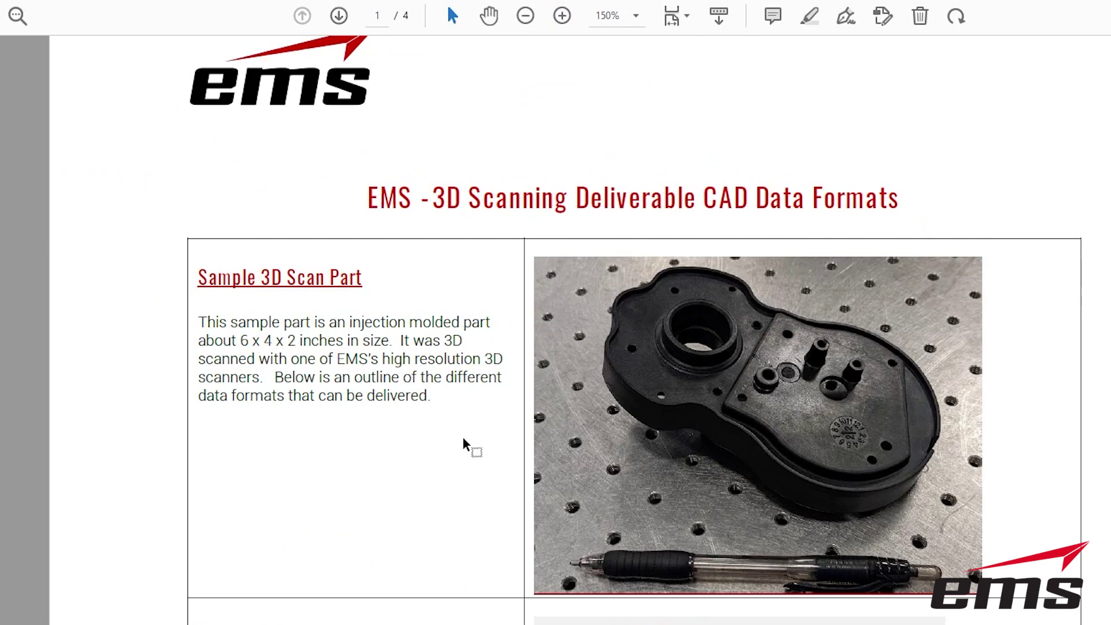
# Step: Read the sample scan part description and the Polygon File section with its formats, pros and cons
pyautogui.scroll(-5, 466, 437)
pyautogui.scroll(-5, 461, 425)
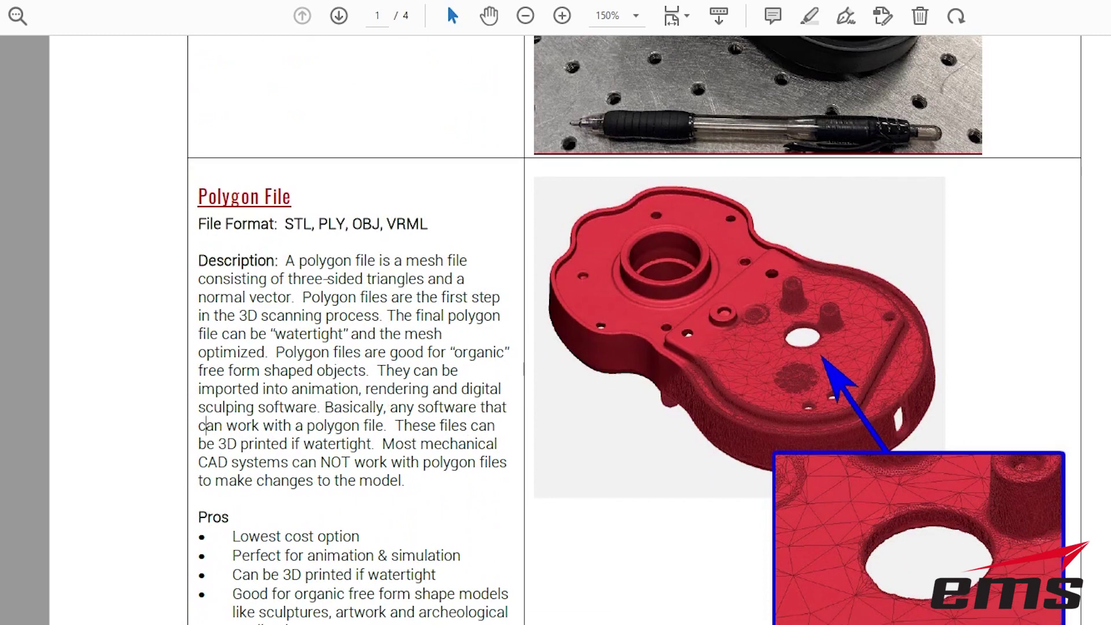
pyautogui.scroll(9, 206, 426)
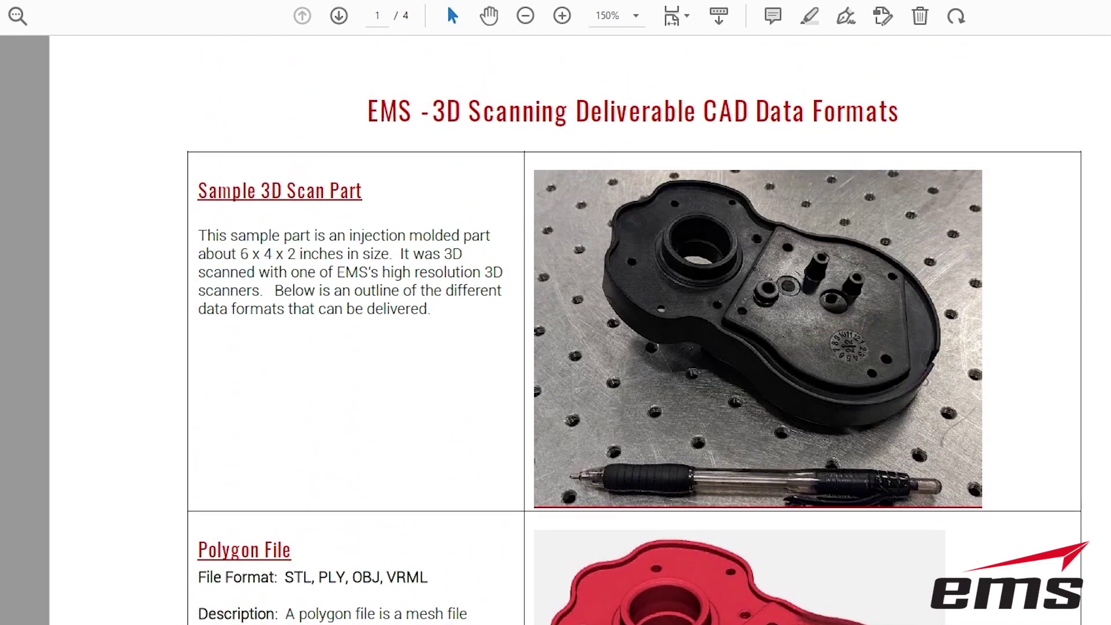
pyautogui.scroll(-1, 206, 425)
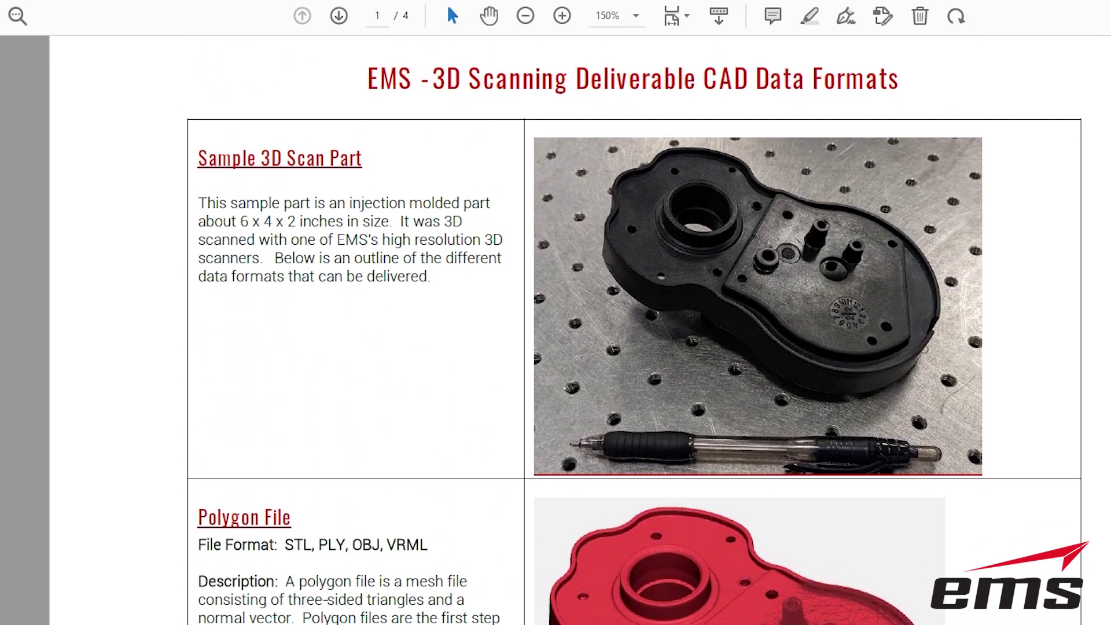
pyautogui.scroll(-1, 564, 330)
pyautogui.scroll(-8, 207, 380)
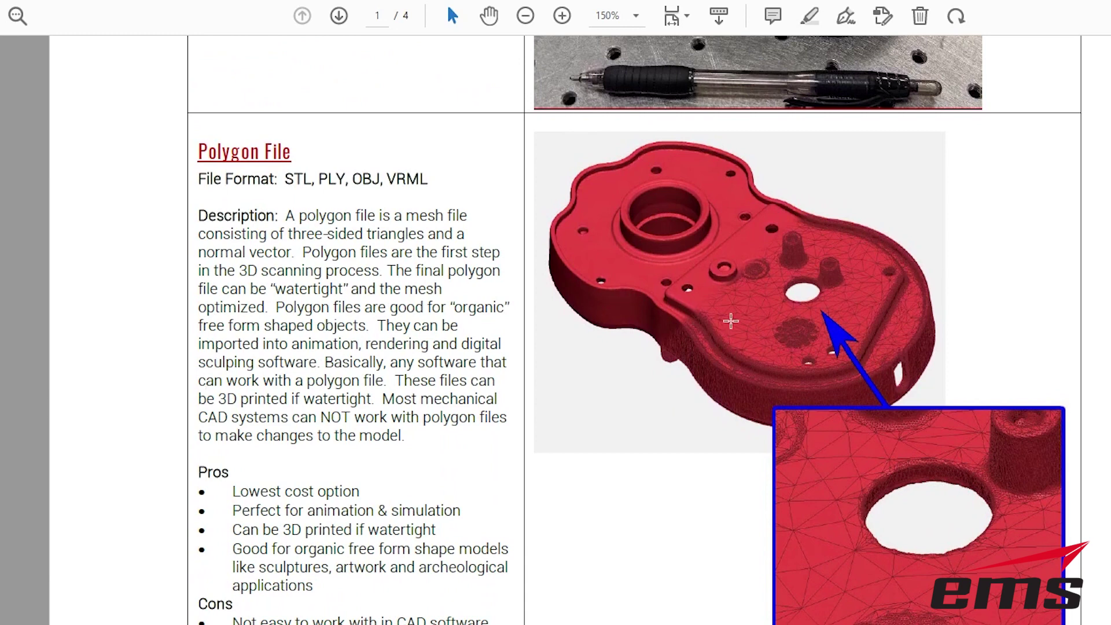
pyautogui.scroll(-1, 388, 269)
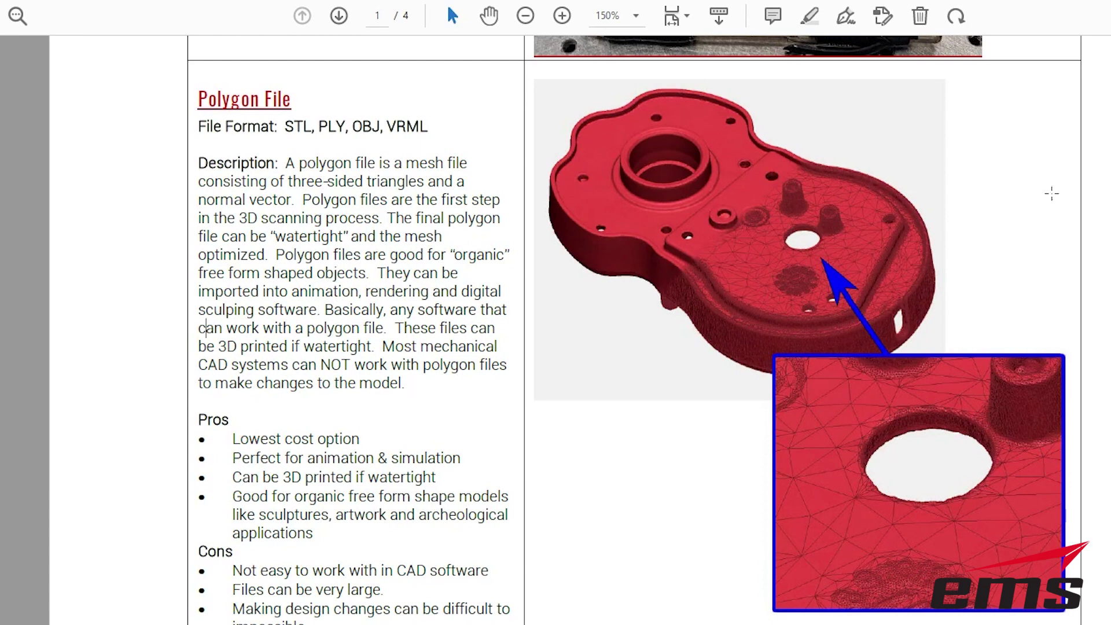
pyautogui.scroll(-1, 206, 328)
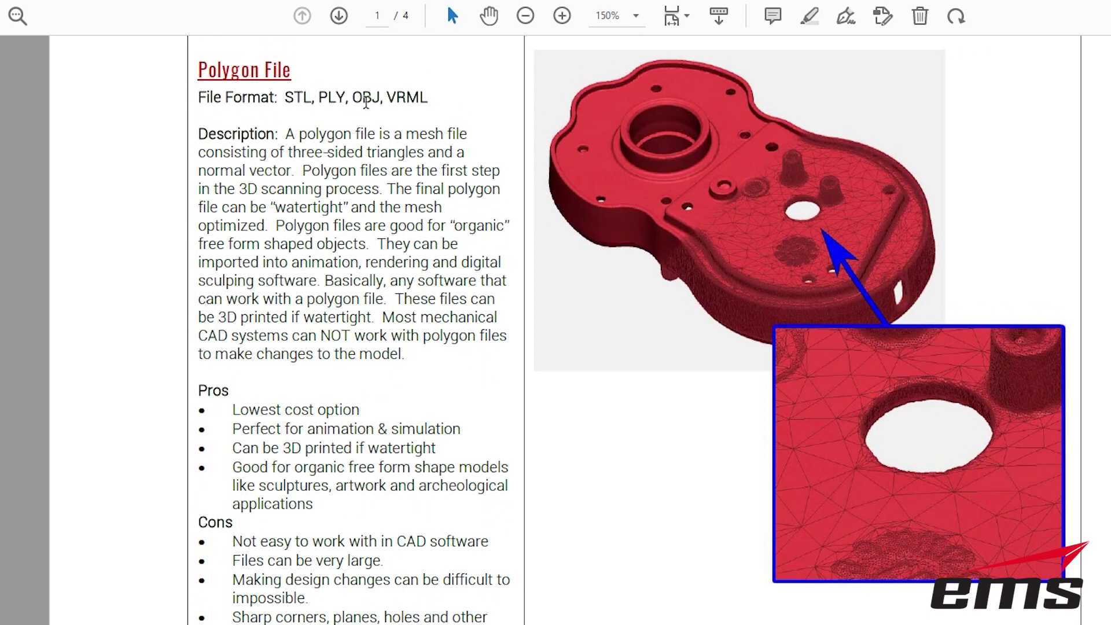
pyautogui.scroll(-1, 280, 237)
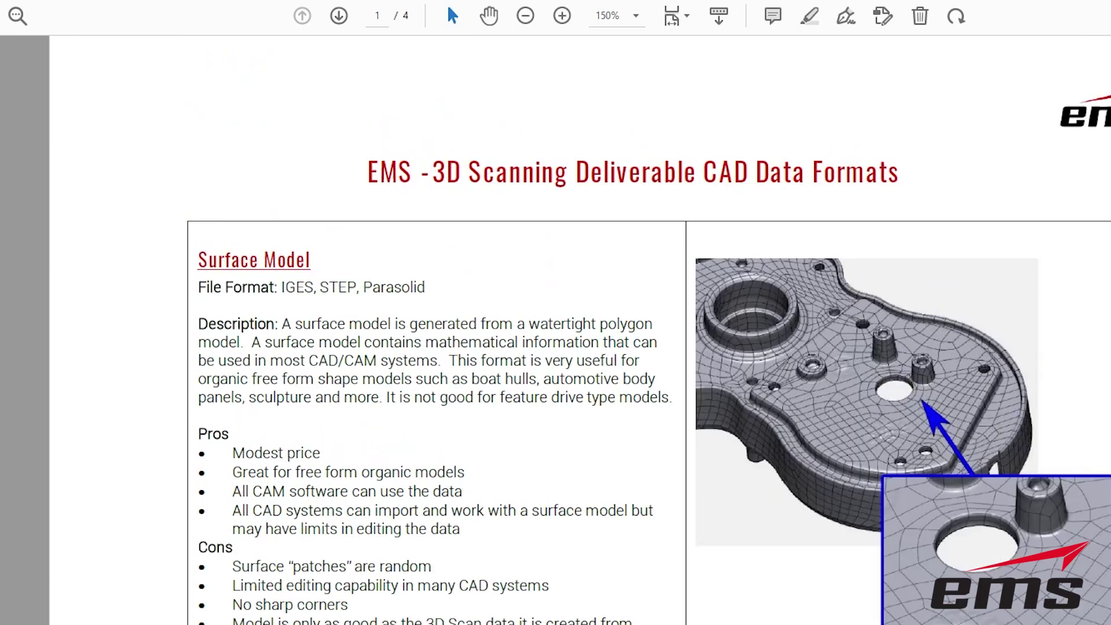
# Step: Look through the Surface Model, Hybrid Model, Feature Based Solid Model and Native Feature Solid Model sections of the PDF
pyautogui.scroll(-5, 579, 329)
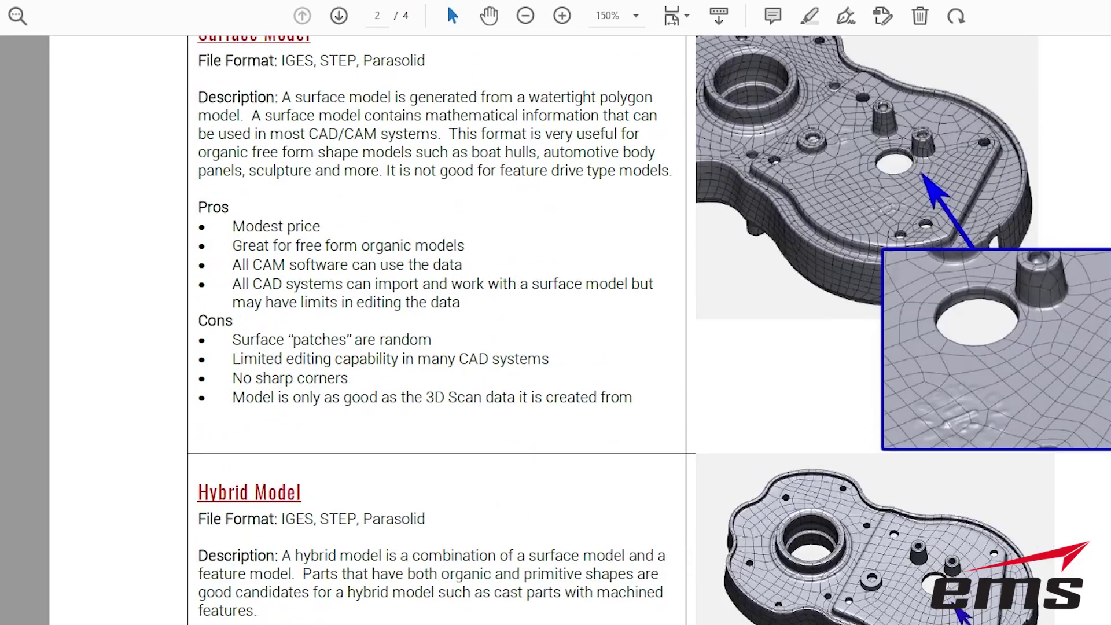
pyautogui.scroll(1, 579, 330)
pyautogui.scroll(-15, 648, 330)
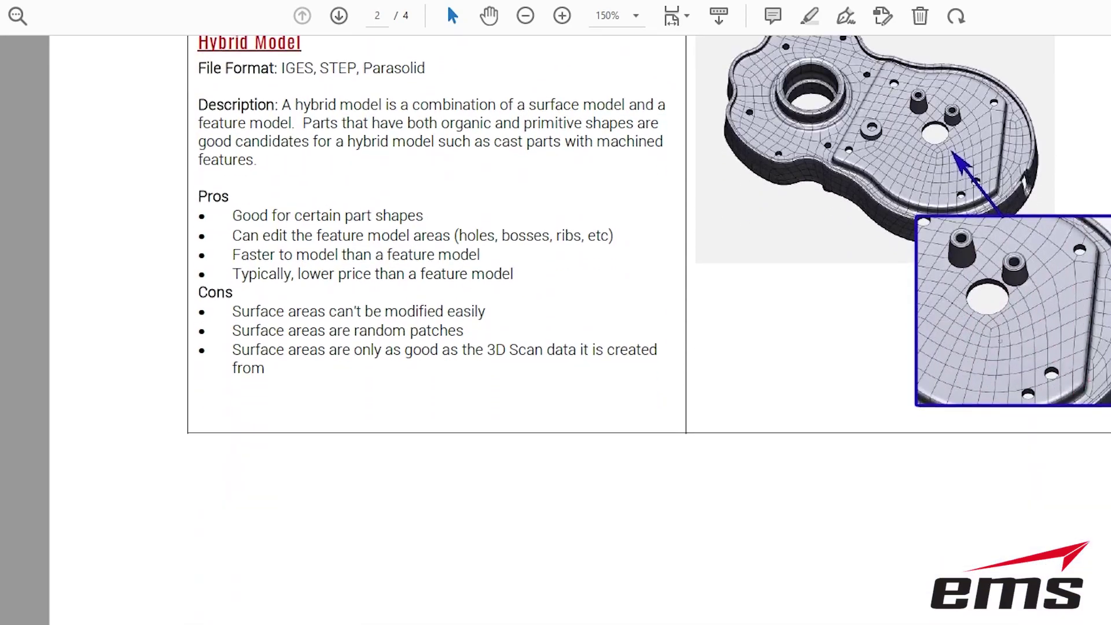
pyautogui.scroll(3, 648, 330)
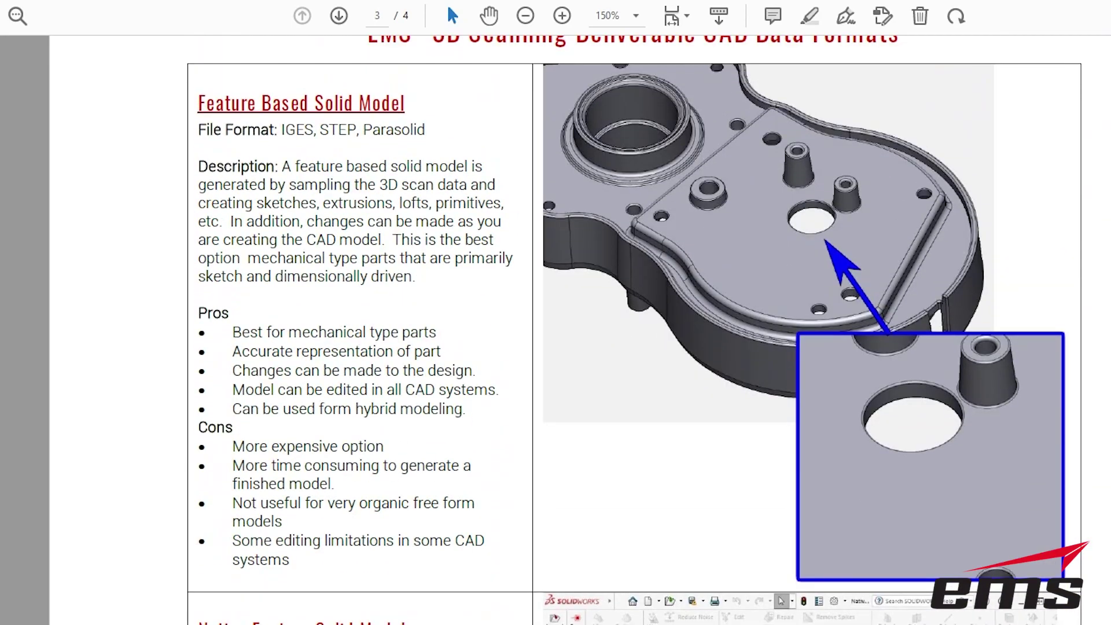
pyautogui.scroll(-10, 648, 330)
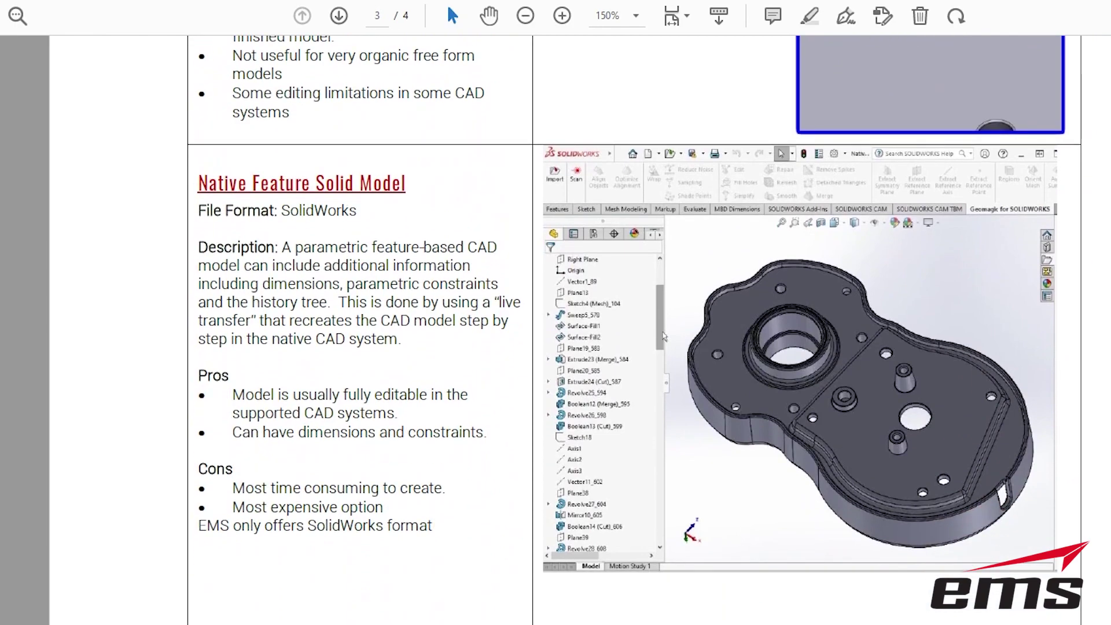
pyautogui.scroll(-14, 648, 330)
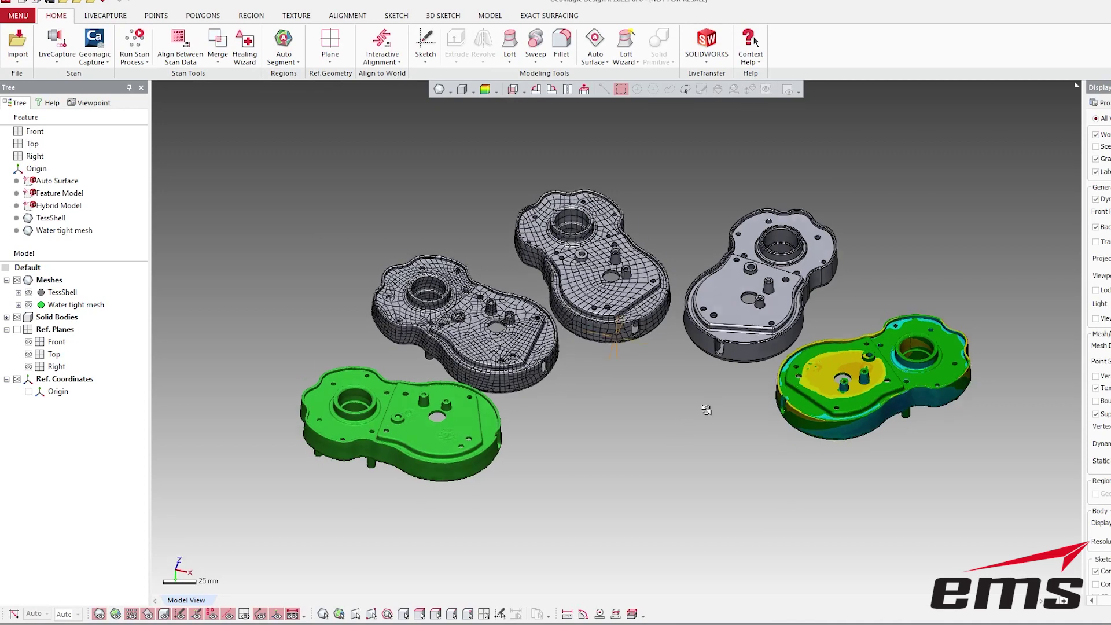
# Step: Hide all solid bodies and the TessShell mesh so that only the Water tight mesh is displayed
pyautogui.moveTo(706, 409); pyautogui.dragTo(671, 435, button='right')
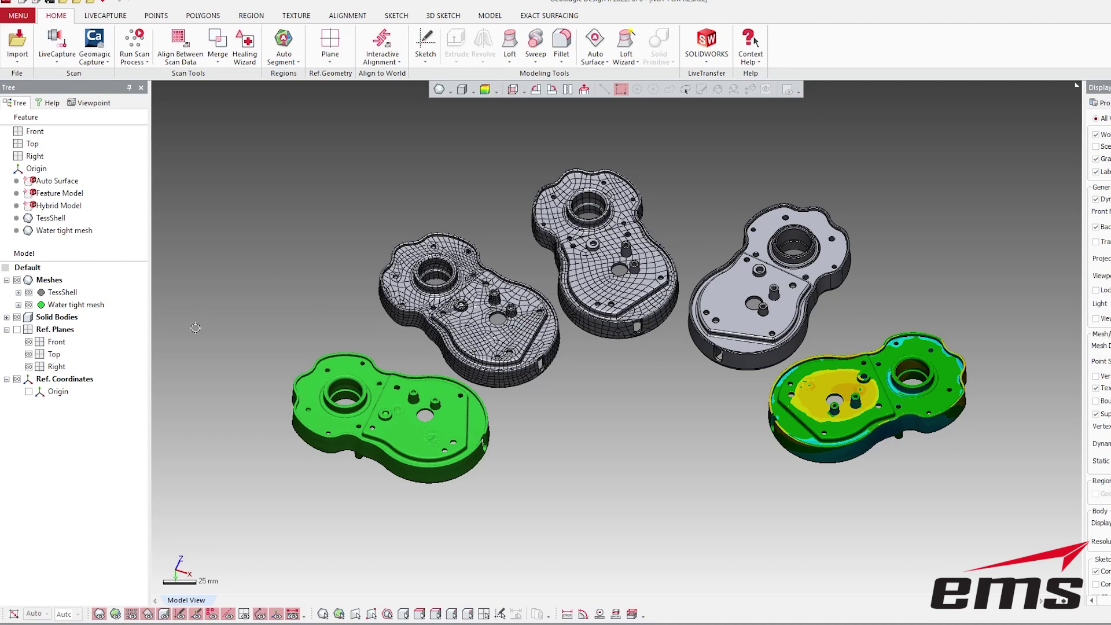
pyautogui.click(17, 317)
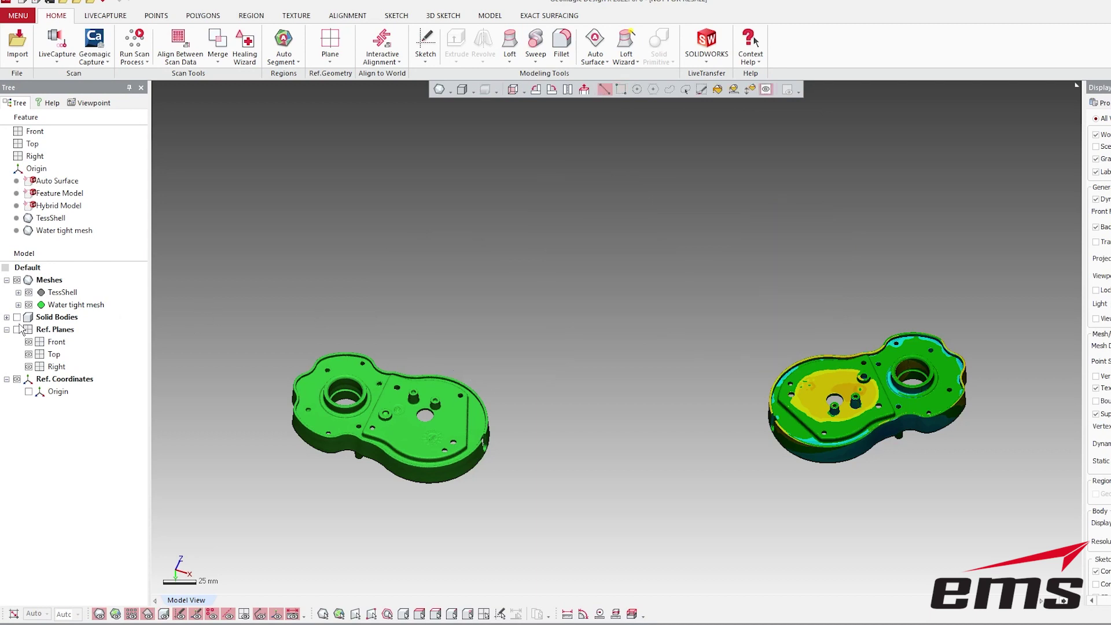
pyautogui.click(29, 292)
pyautogui.moveTo(363, 537); pyautogui.dragTo(740, 397, button='right')
pyautogui.keyDown('ctrl'); pyautogui.moveTo(591, 414); pyautogui.dragTo(566, 350, button='right'); pyautogui.keyUp('ctrl')
pyautogui.scroll(3, 506, 383)
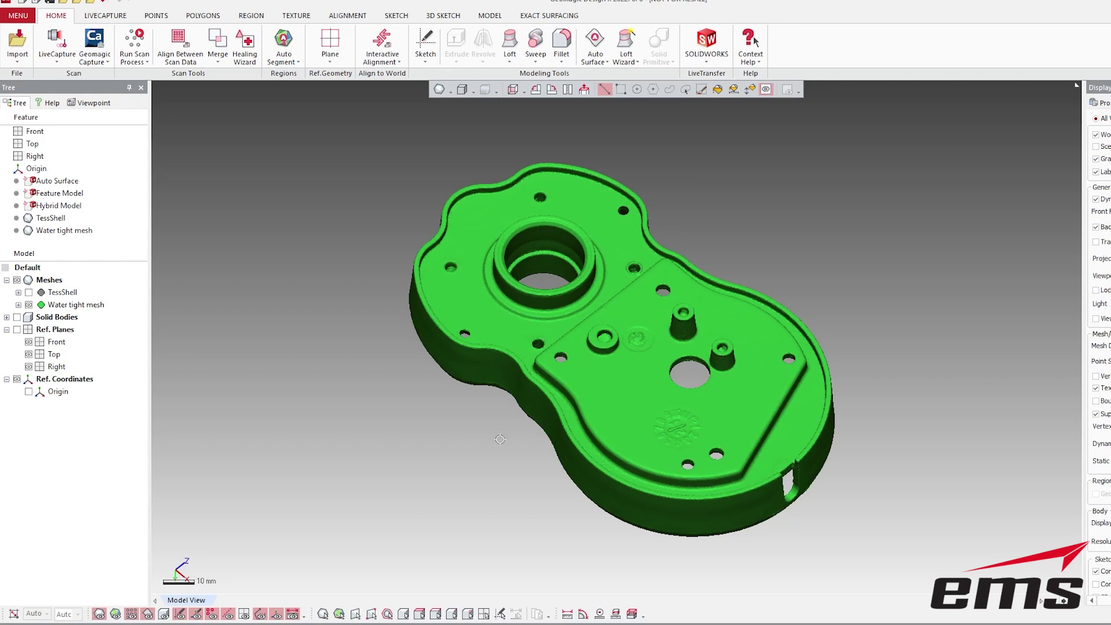
# Step: Examine the watertight mesh up close from its outer face and from its inner side with the standoffs
pyautogui.moveTo(511, 411); pyautogui.dragTo(707, 149, button='right')
pyautogui.moveTo(504, 481); pyautogui.dragTo(652, 353, button='right')
pyautogui.scroll(4, 626, 375)
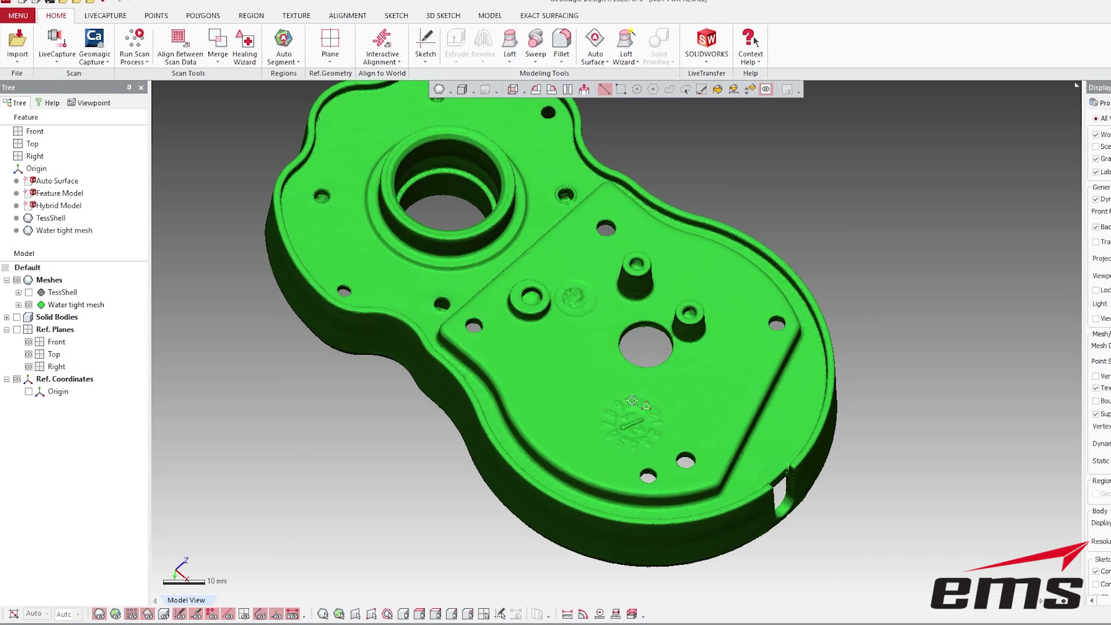
pyautogui.moveTo(539, 315); pyautogui.dragTo(603, 349, button='right')
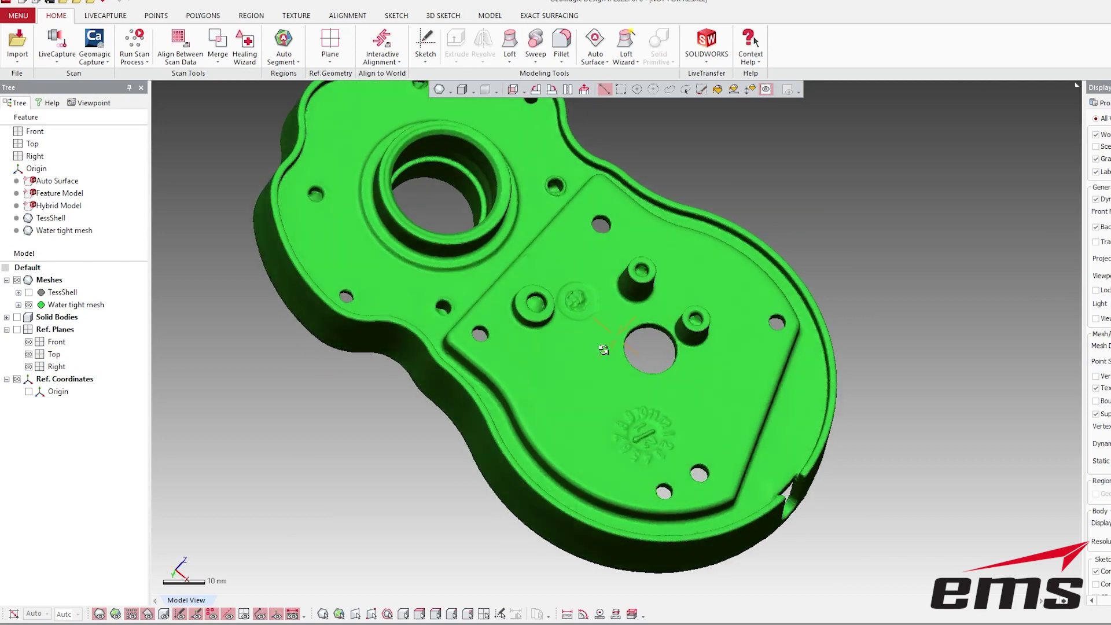
pyautogui.moveTo(594, 276); pyautogui.dragTo(681, 270, button='right')
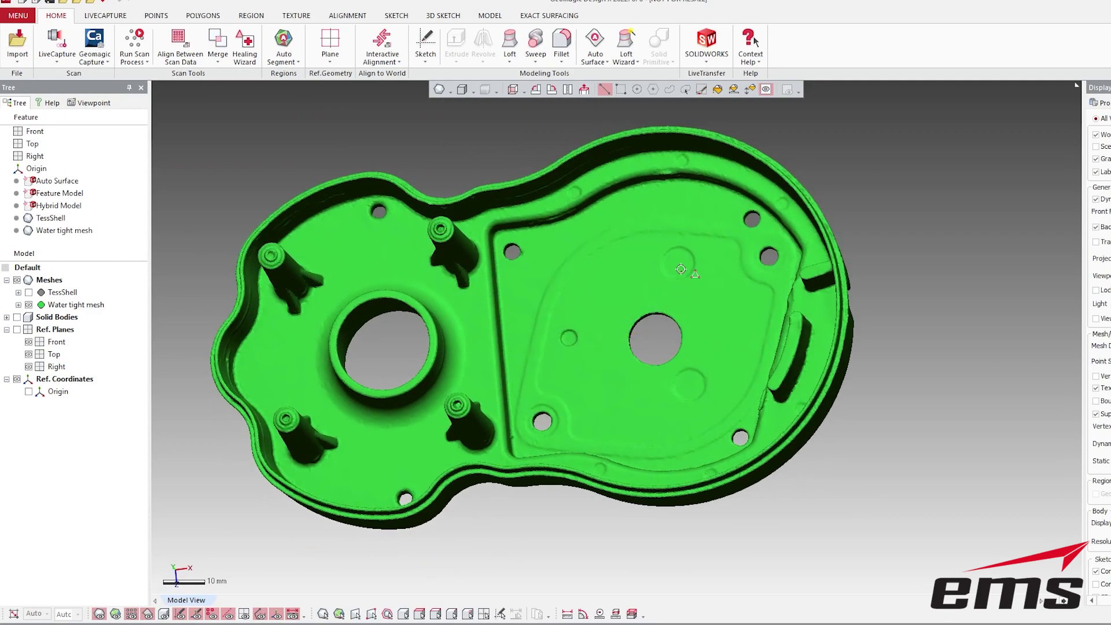
pyautogui.moveTo(568, 295); pyautogui.dragTo(569, 221, button='right')
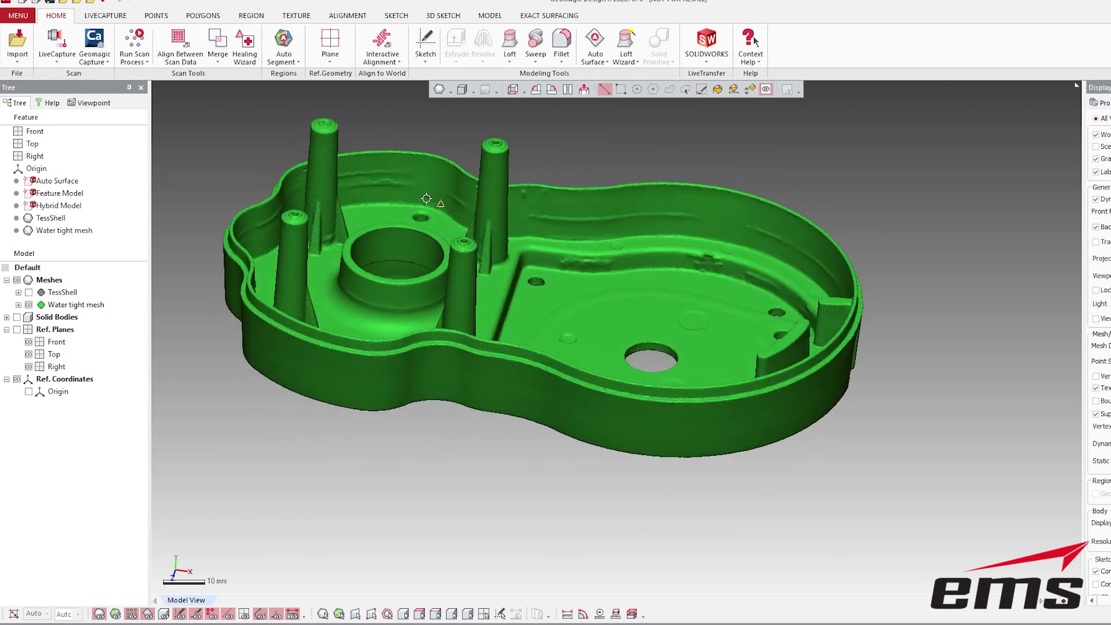
pyautogui.moveTo(558, 163)
pyautogui.mouseDown(button='right')
pyautogui.moveTo(531, 405)
pyautogui.moveTo(640, 318)
pyautogui.moveTo(602, 289)
pyautogui.moveTo(619, 277)
pyautogui.mouseUp(button='right')
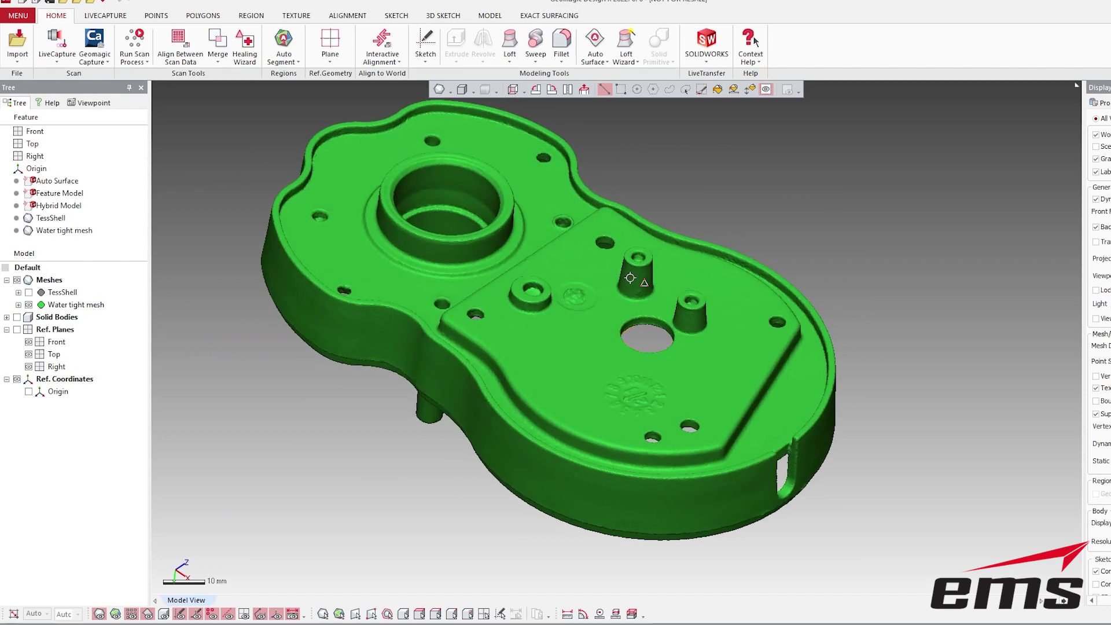
# Step: Display the watertight mesh as wireframe and examine its triangles around the large hole in the raised plate
pyautogui.click(450, 91)
pyautogui.click(442, 119)
pyautogui.scroll(2, 534, 303)
pyautogui.scroll(10, 534, 303)
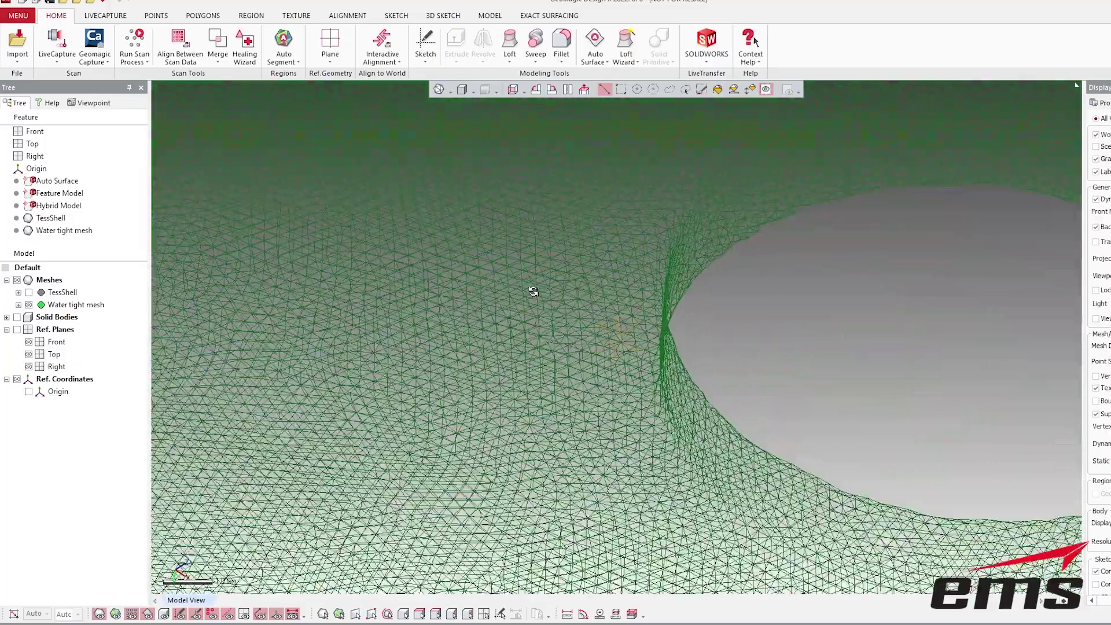
pyautogui.moveTo(533, 291); pyautogui.dragTo(486, 272, button='right')
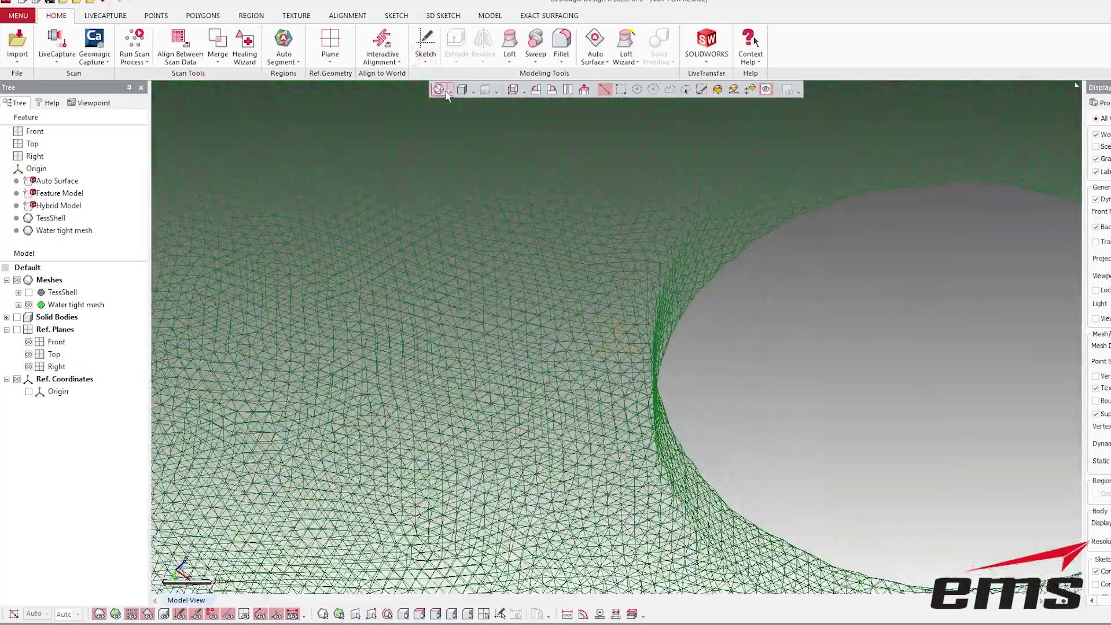
# Step: Display the mesh shaded with its triangle edges and examine the facets around the large hole, bosses and engraved marks
pyautogui.click(450, 92)
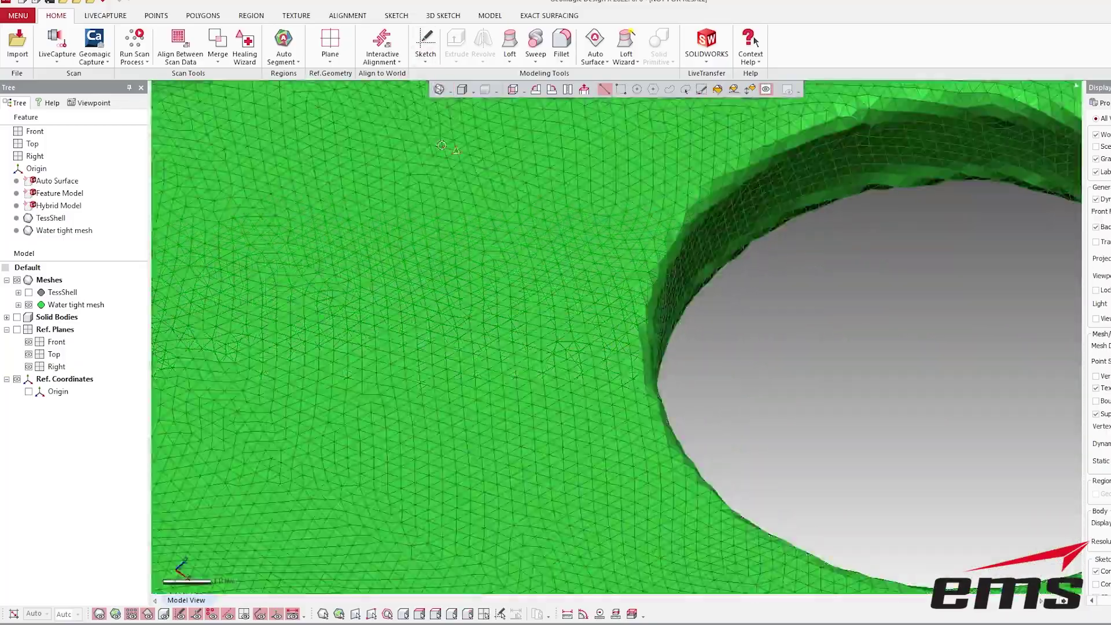
pyautogui.click(446, 139)
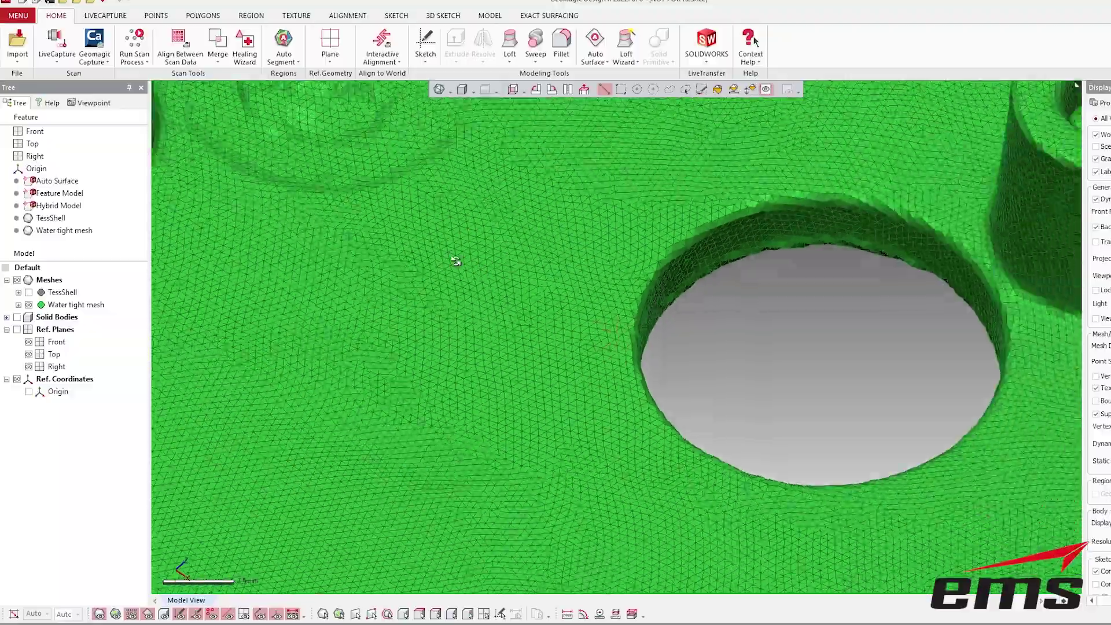
pyautogui.scroll(-6, 533, 278)
pyautogui.moveTo(535, 278); pyautogui.dragTo(534, 272, button='right')
pyautogui.scroll(-1, 537, 289)
pyautogui.scroll(3, 533, 289)
pyautogui.scroll(5, 510, 292)
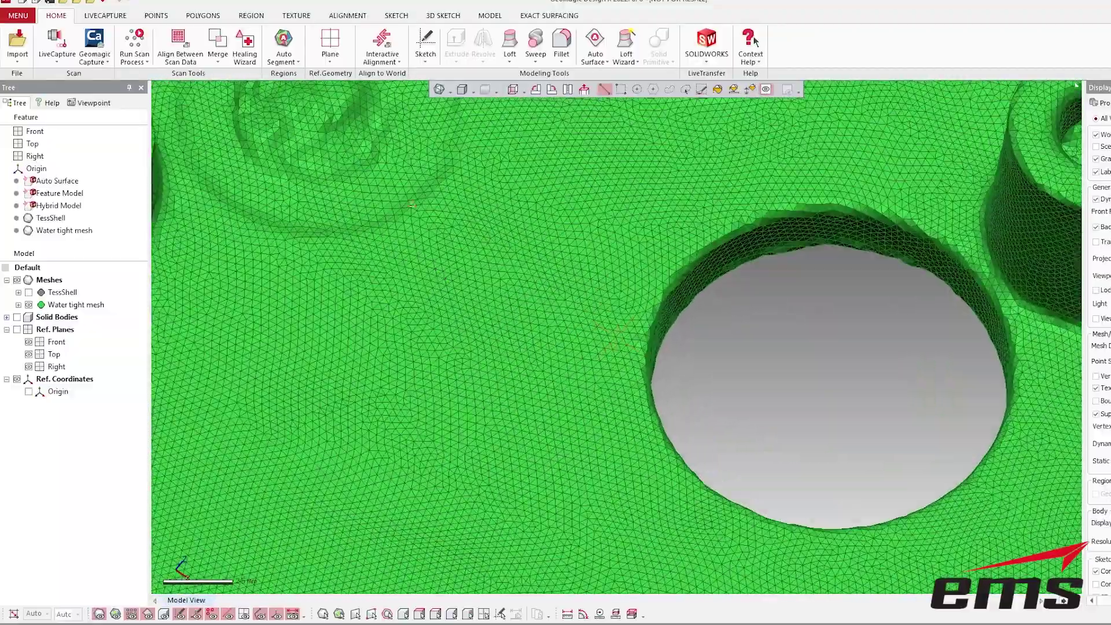
pyautogui.scroll(-7, 397, 261)
pyautogui.scroll(4, 504, 290)
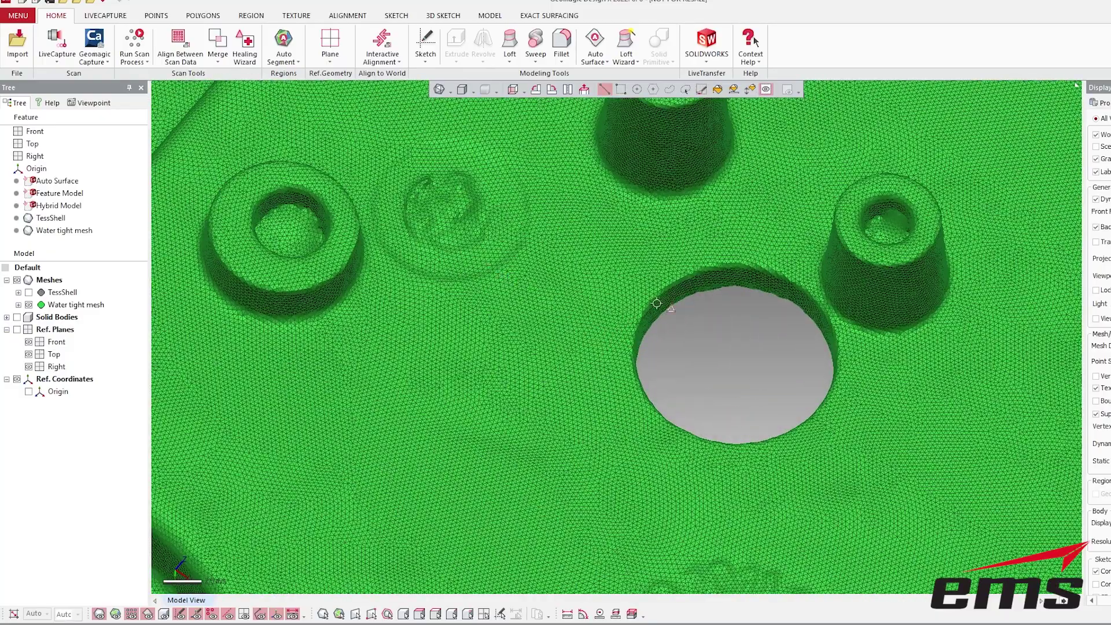
pyautogui.scroll(-3, 796, 409)
pyautogui.moveTo(784, 406)
pyautogui.mouseDown(button='right')
pyautogui.moveTo(725, 410)
pyautogui.moveTo(568, 363)
pyautogui.mouseUp(button='right')
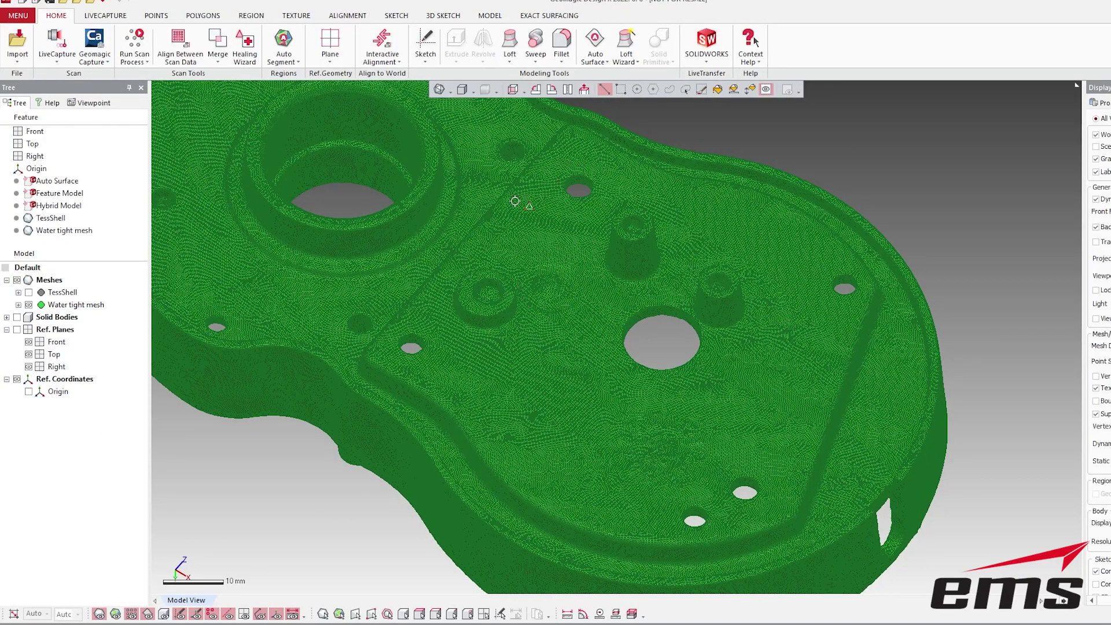
# Step: Return the watertight mesh to plain shaded display without triangle edges
pyautogui.click(452, 90)
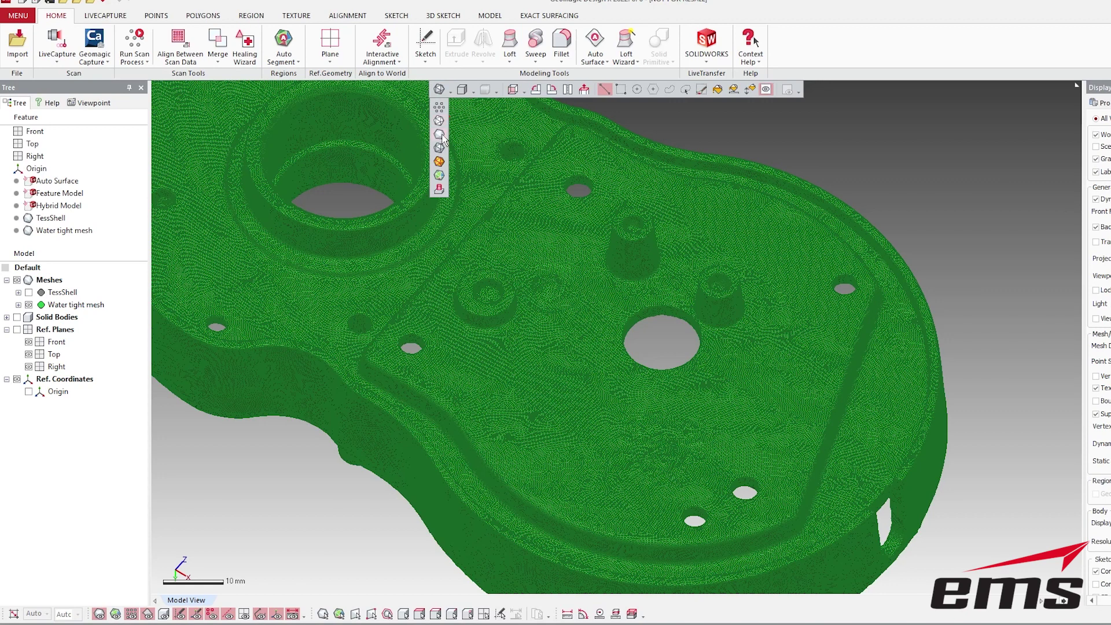
pyautogui.click(443, 135)
pyautogui.scroll(-5, 467, 254)
pyautogui.moveTo(492, 261); pyautogui.dragTo(577, 283, button='right')
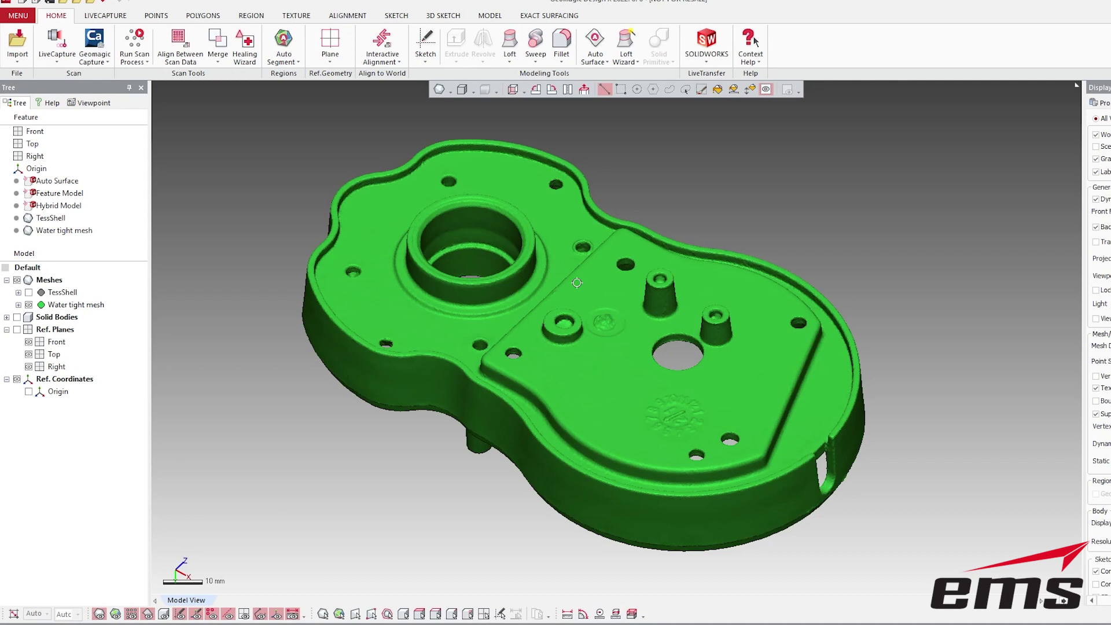
# Step: Examine the shaded mesh's side walls, bosses, holes and engraved dial from several angles
pyautogui.moveTo(488, 202)
pyautogui.mouseDown(button='right')
pyautogui.moveTo(507, 313)
pyautogui.moveTo(480, 255)
pyautogui.moveTo(453, 318)
pyautogui.moveTo(439, 431)
pyautogui.moveTo(496, 285)
pyautogui.moveTo(541, 311)
pyautogui.mouseUp(button='right')
pyautogui.moveTo(707, 290); pyautogui.dragTo(590, 154, button='right')
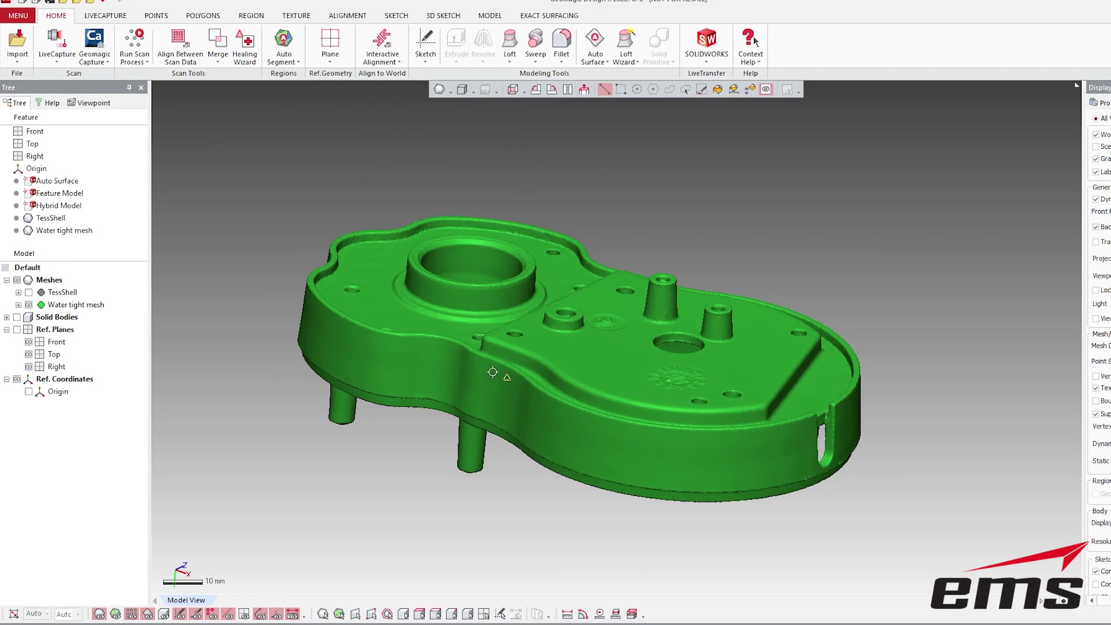
pyautogui.scroll(5, 491, 374)
pyautogui.moveTo(490, 378)
pyautogui.mouseDown(button='right')
pyautogui.moveTo(548, 320)
pyautogui.moveTo(637, 335)
pyautogui.moveTo(799, 267)
pyautogui.mouseUp(button='right')
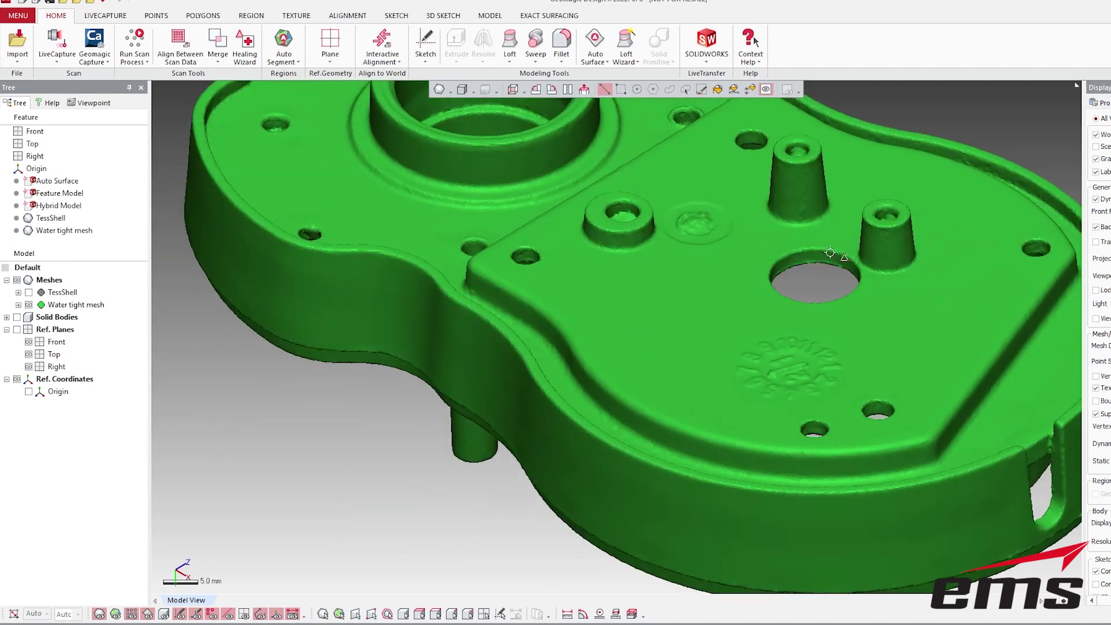
pyautogui.moveTo(628, 309); pyautogui.dragTo(675, 299, button='right')
pyautogui.scroll(-5, 562, 307)
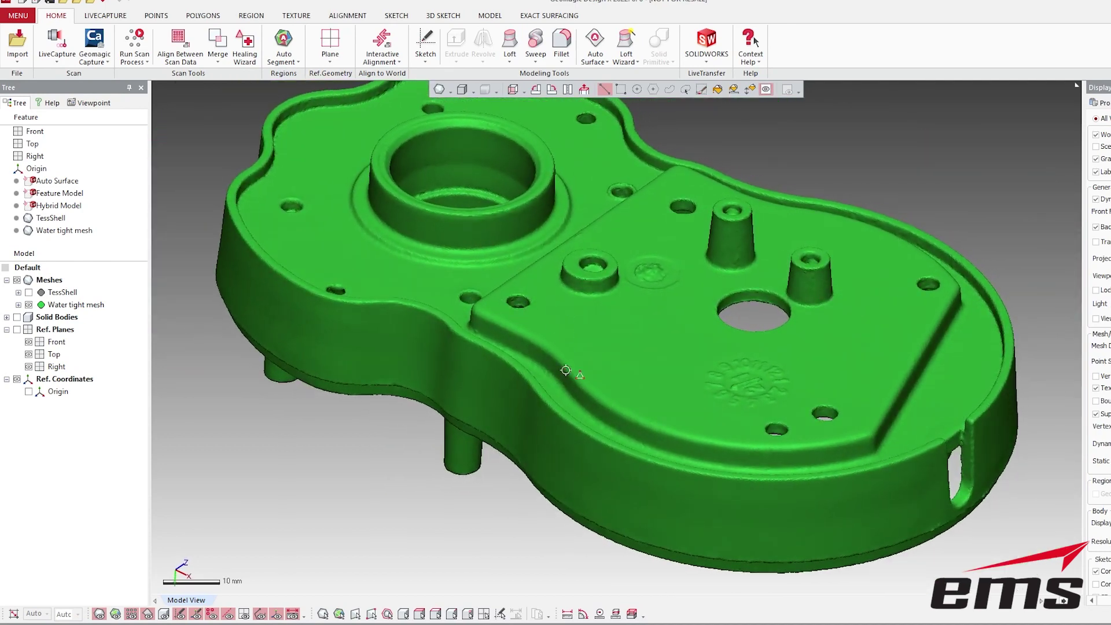
pyautogui.moveTo(616, 336); pyautogui.dragTo(644, 349, button='right')
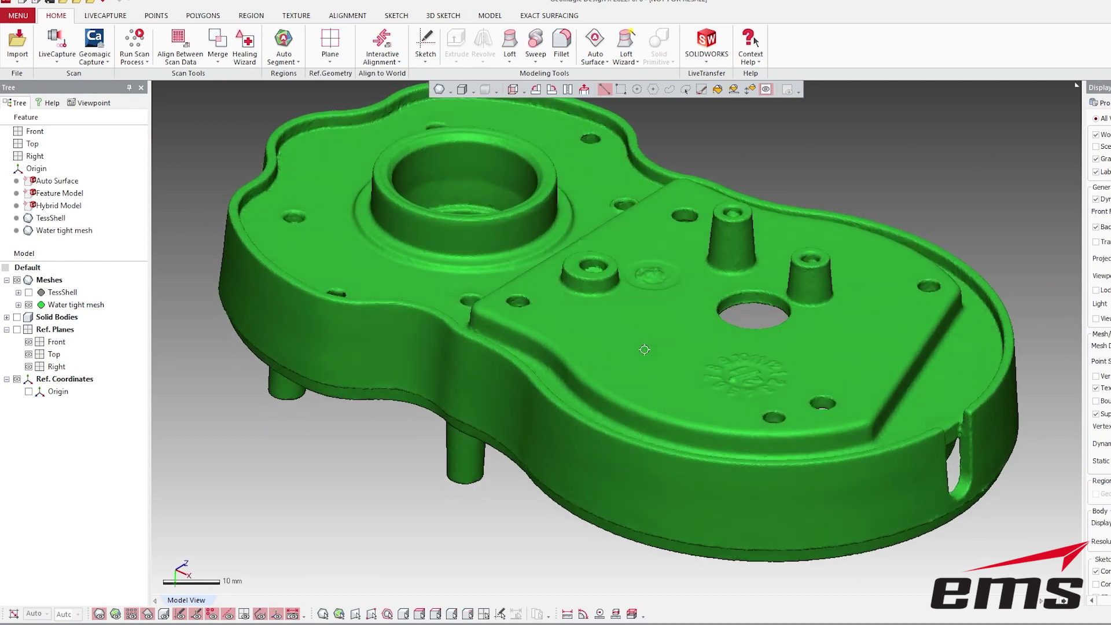
# Step: Check the Sample Files for download folder and return to viewing the whole watertight mesh from above
pyautogui.moveTo(244, 614)
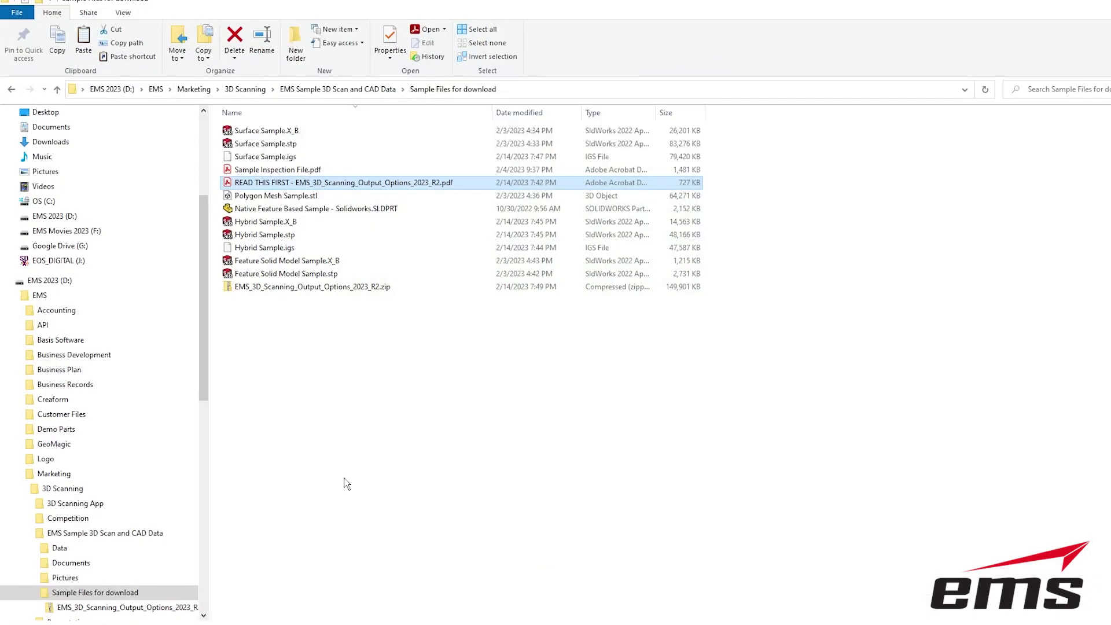
pyautogui.click(196, 578)
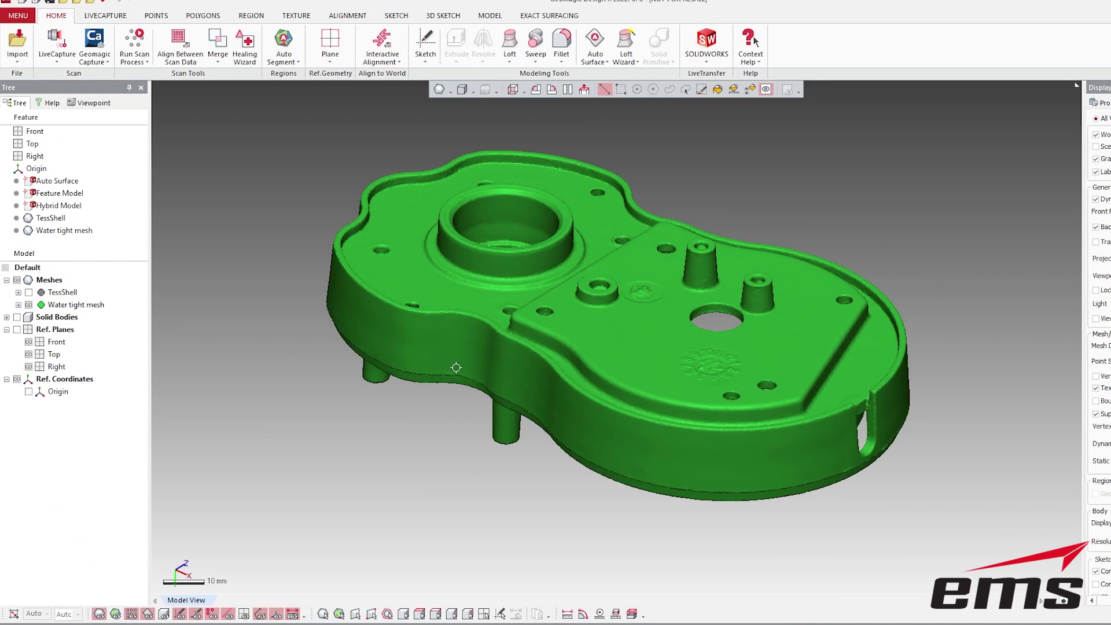
pyautogui.moveTo(619, 313)
pyautogui.mouseDown(button='right')
pyautogui.moveTo(612, 278)
pyautogui.moveTo(576, 429)
pyautogui.mouseUp(button='right')
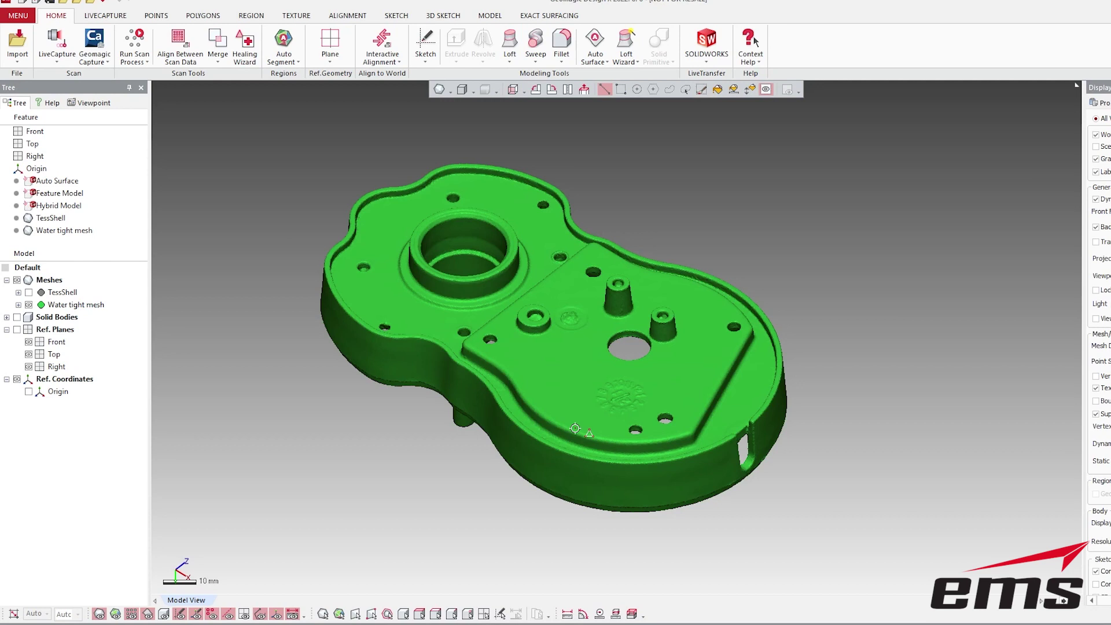
pyautogui.scroll(-2, 521, 367)
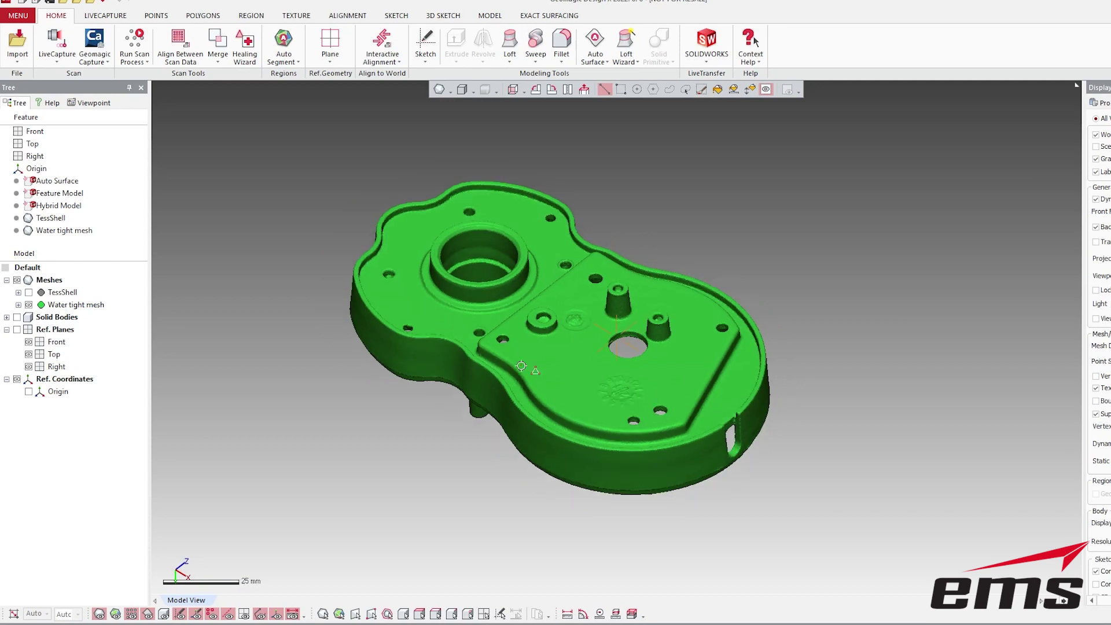
pyautogui.keyDown('ctrl'); pyautogui.moveTo(591, 398); pyautogui.dragTo(564, 392, button='right'); pyautogui.keyUp('ctrl')
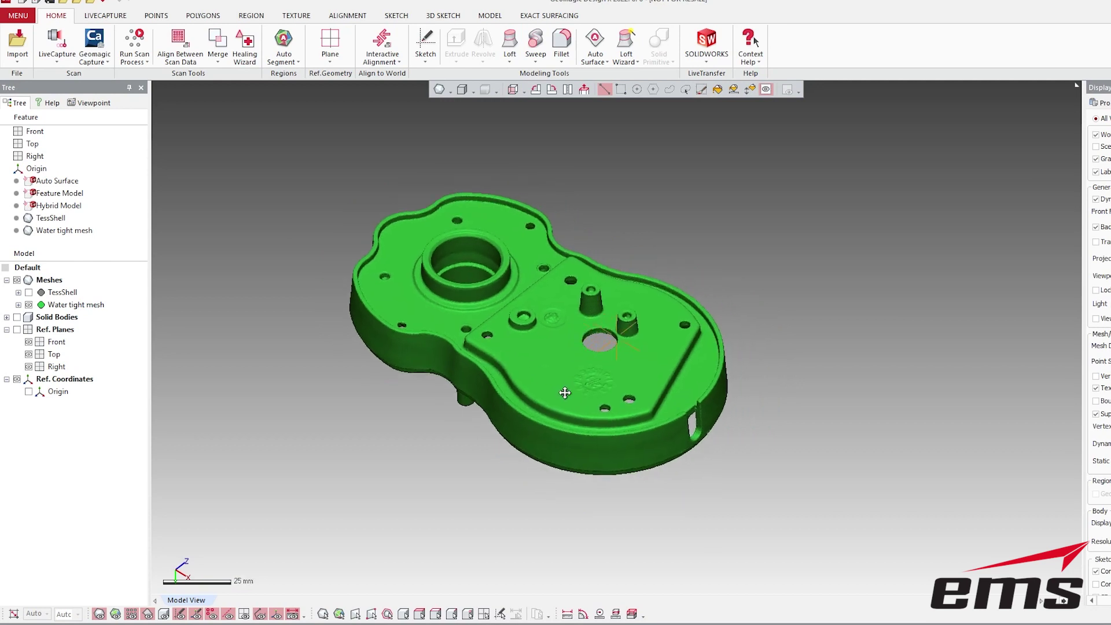
# Step: Hide the watertight mesh and display only the Auto Surface solid body, with the Feature Model and Hybrid Model hidden
pyautogui.click(28, 305)
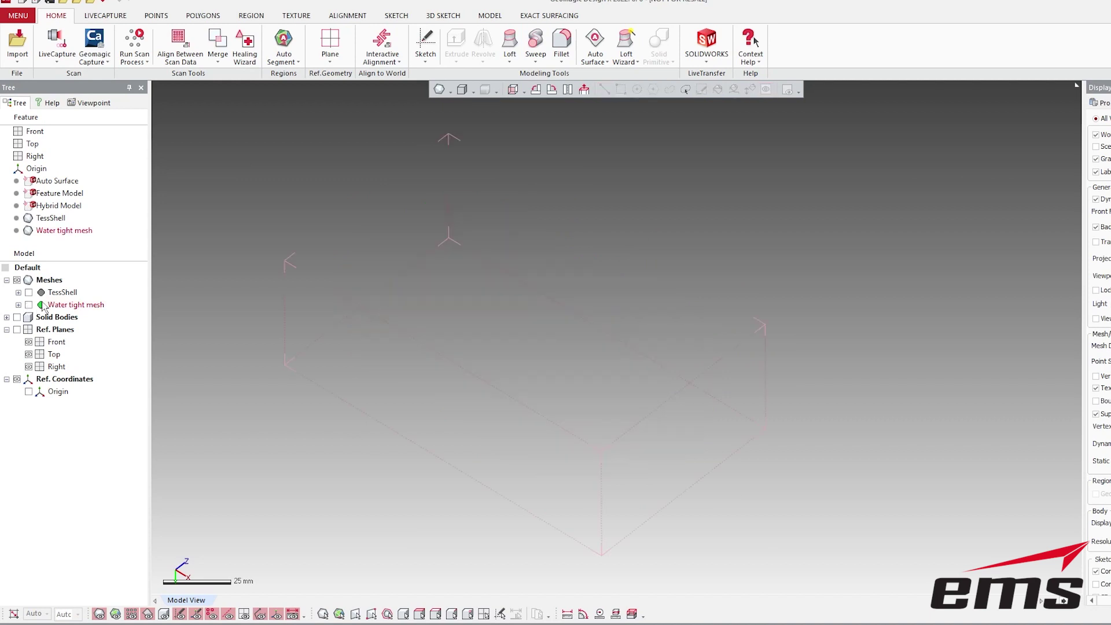
pyautogui.click(6, 317)
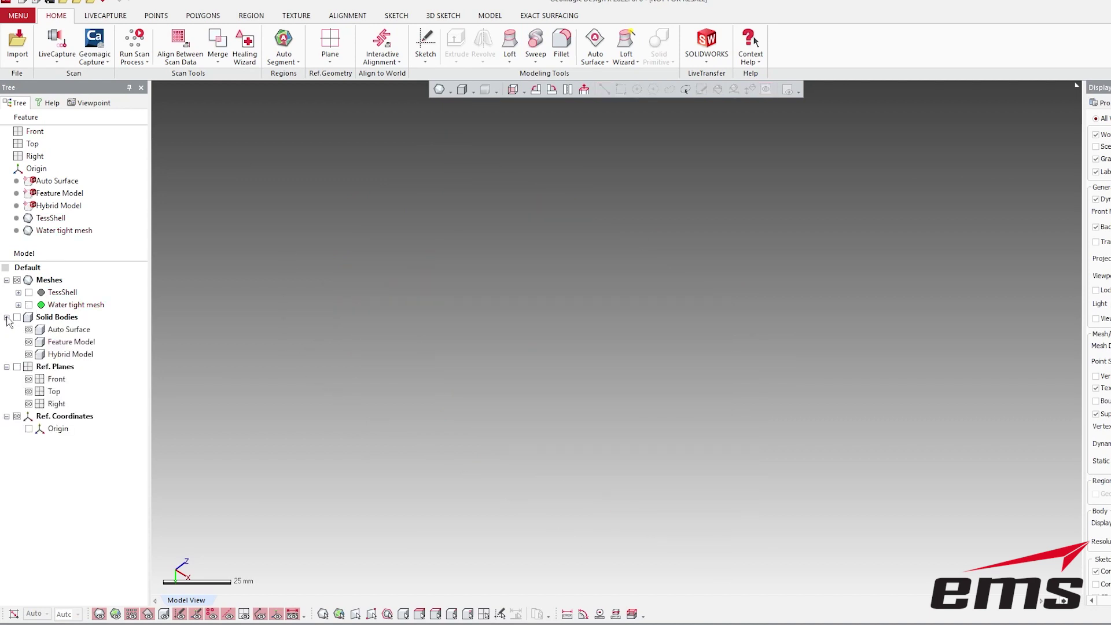
pyautogui.click(28, 355)
pyautogui.click(18, 317)
pyautogui.moveTo(810, 201)
pyautogui.keyDown('ctrl'); pyautogui.mouseDown(button='right')
pyautogui.moveTo(708, 303)
pyautogui.moveTo(614, 272)
pyautogui.mouseUp(button='right'); pyautogui.keyUp('ctrl')
pyautogui.moveTo(583, 308)
pyautogui.mouseDown(button='right')
pyautogui.moveTo(565, 375)
pyautogui.moveTo(774, 313)
pyautogui.moveTo(764, 315)
pyautogui.mouseUp(button='right')
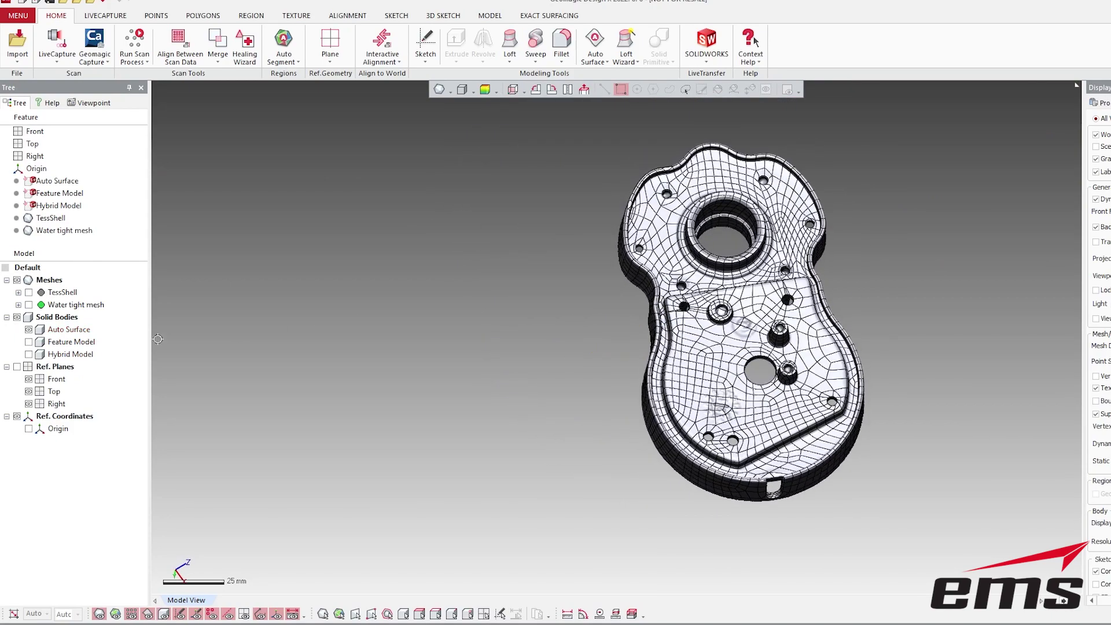
# Step: Show the watertight mesh beside the Auto Surface body and select one surface patch next to the small engraved mark
pyautogui.click(28, 304)
pyautogui.moveTo(460, 330); pyautogui.dragTo(587, 381, button='right')
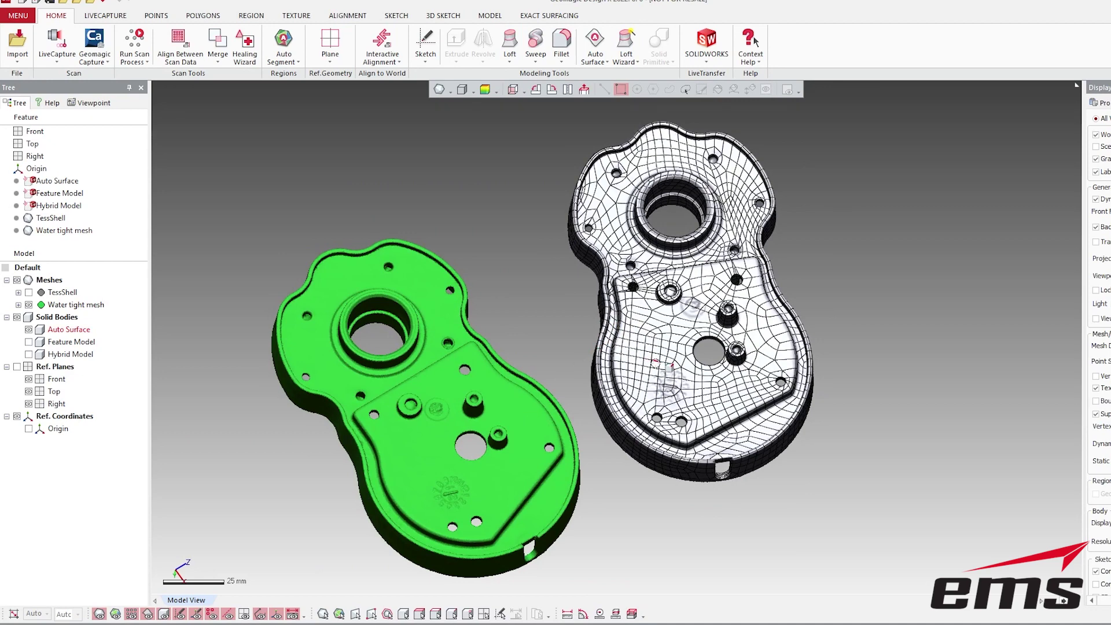
pyautogui.scroll(5, 606, 359)
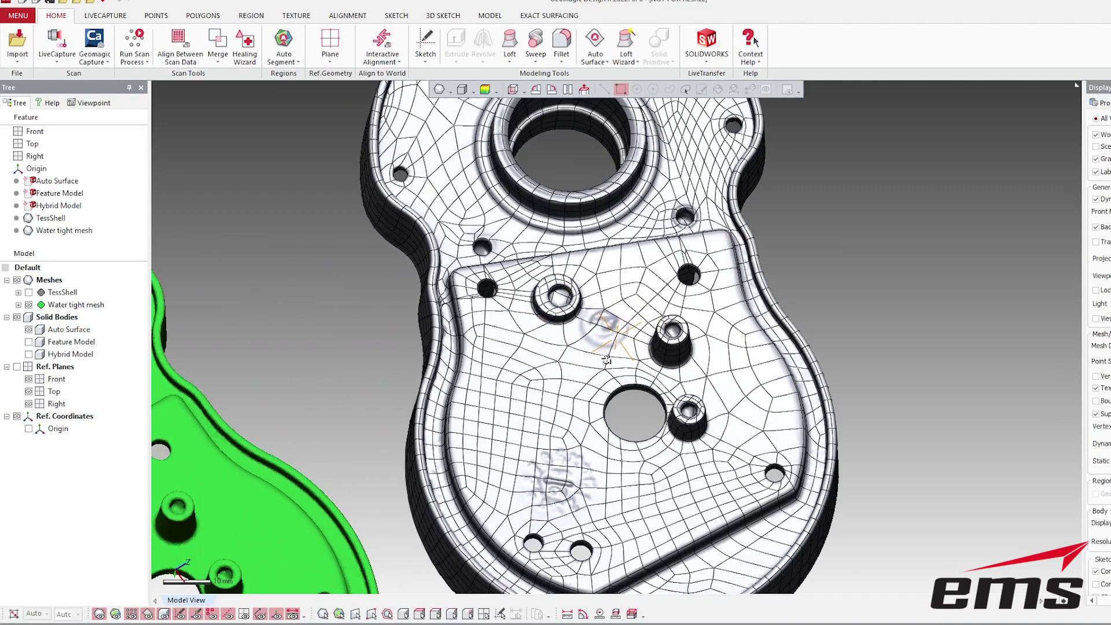
pyautogui.click(546, 333)
pyautogui.click(580, 330)
pyautogui.click(614, 297)
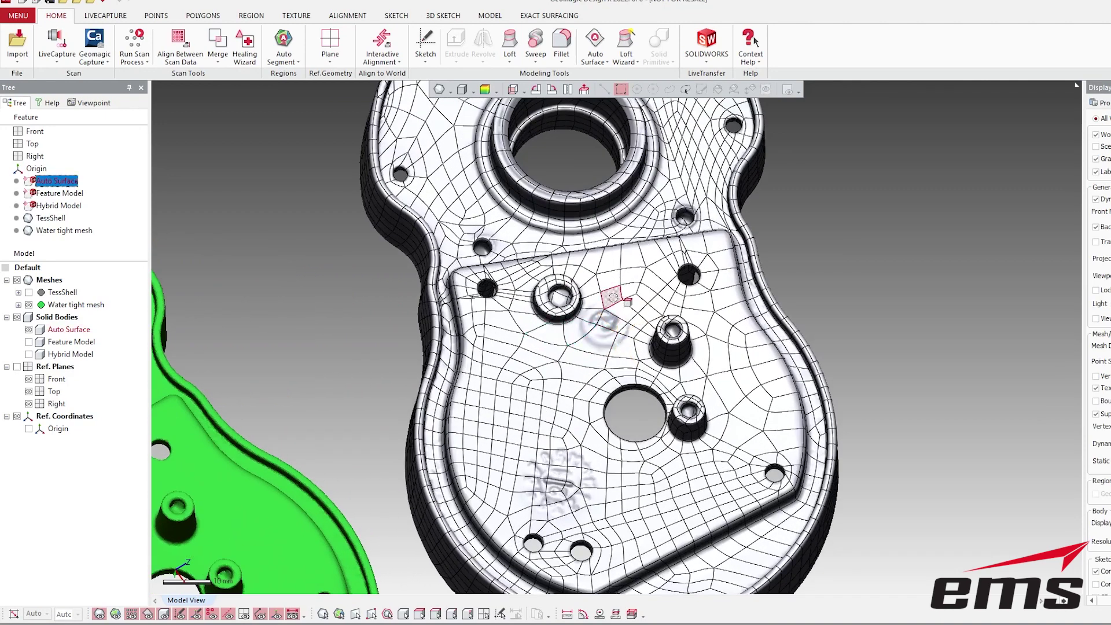
pyautogui.click(612, 298)
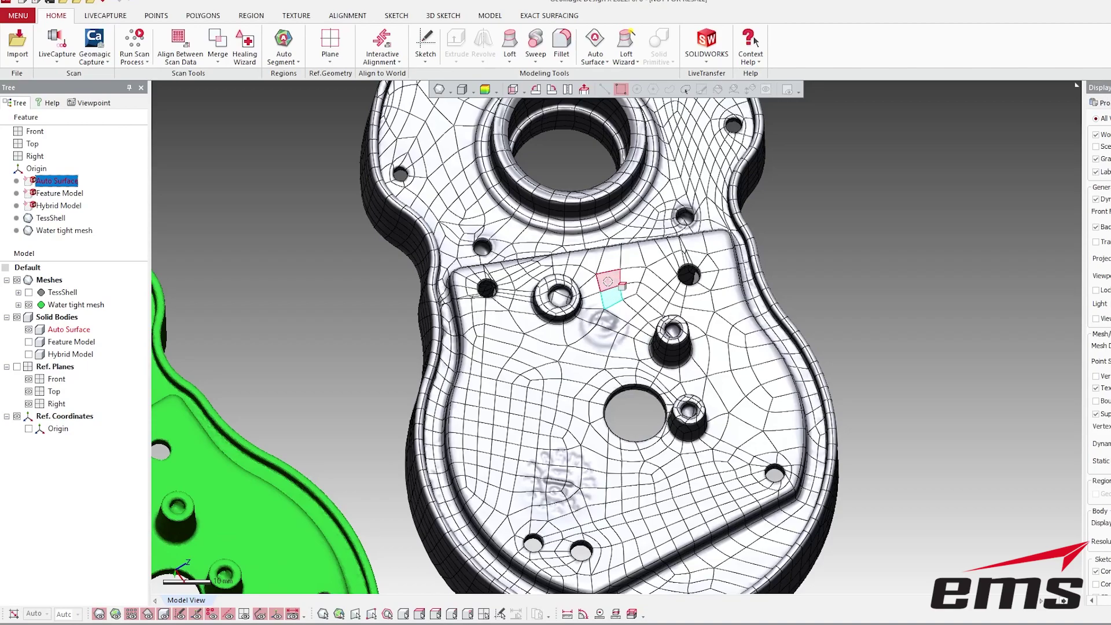
# Step: Compare the Auto Surface patch layout and engraved marks on the raised plate with the watertight mesh
pyautogui.moveTo(582, 421); pyautogui.dragTo(265, 443, button='right')
pyautogui.moveTo(788, 235); pyautogui.dragTo(757, 274, button='right')
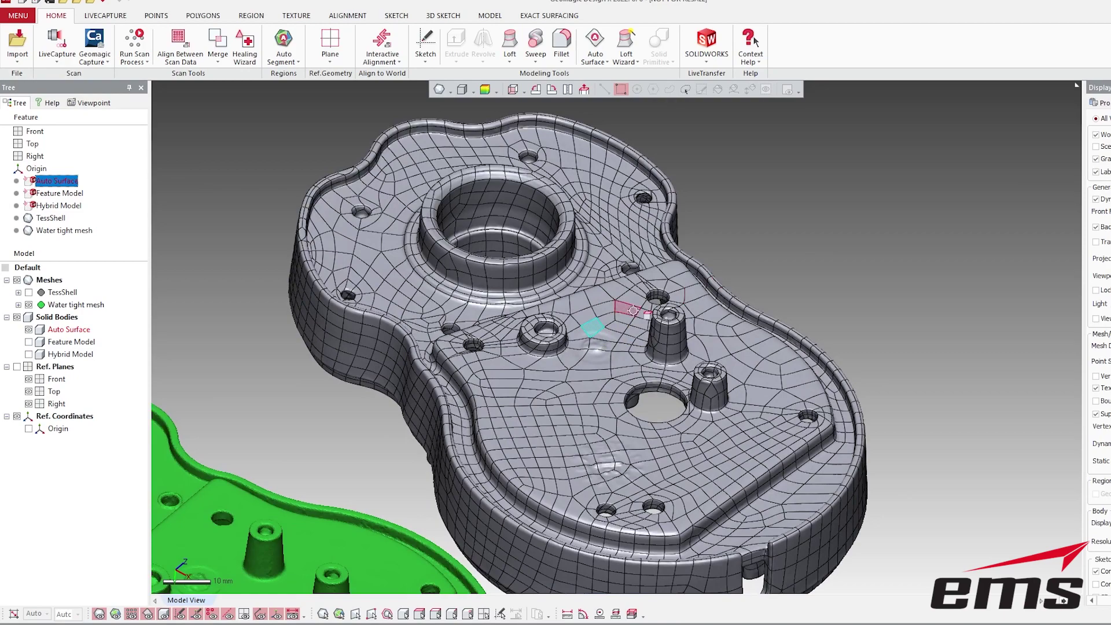
pyautogui.moveTo(485, 443); pyautogui.dragTo(327, 441, button='right')
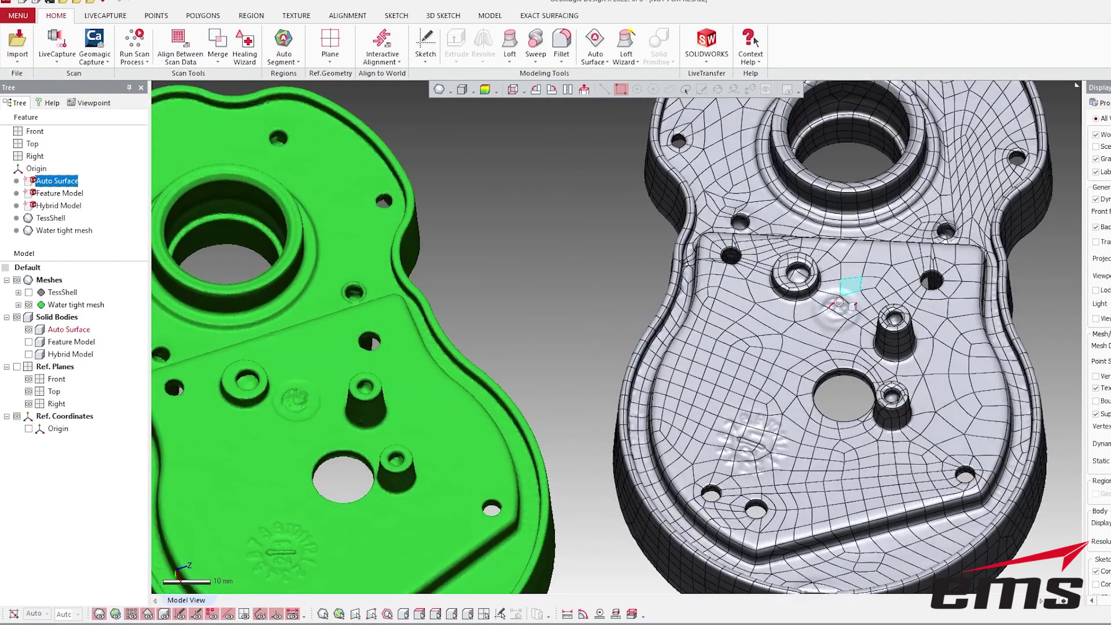
pyautogui.keyDown('ctrl'); pyautogui.moveTo(710, 428); pyautogui.dragTo(676, 390, button='right'); pyautogui.keyUp('ctrl')
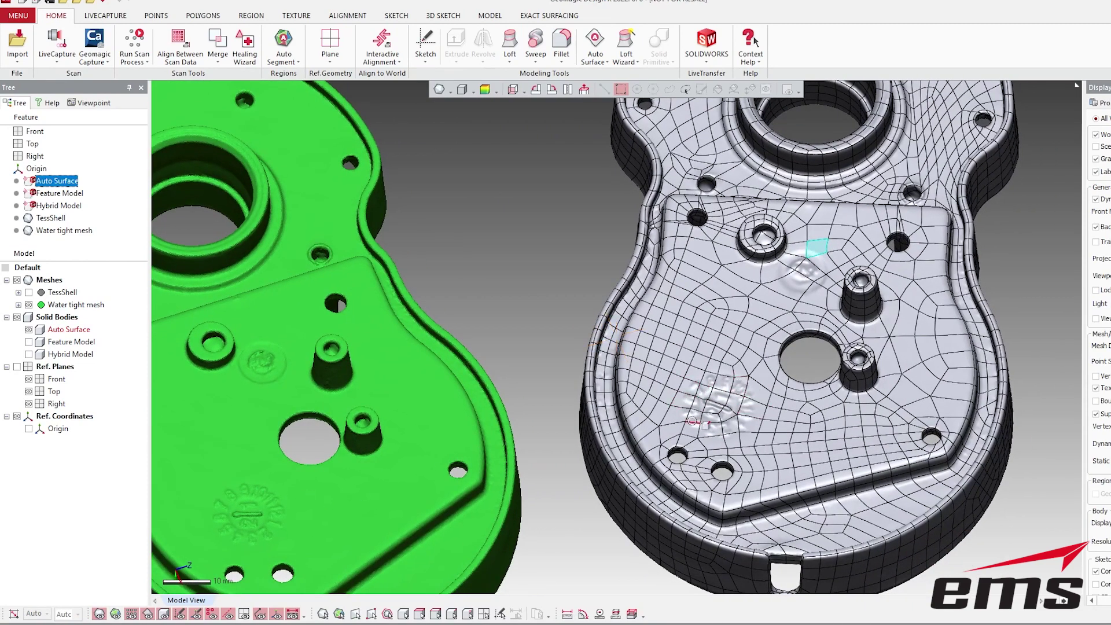
pyautogui.scroll(1, 682, 418)
pyautogui.scroll(2, 629, 396)
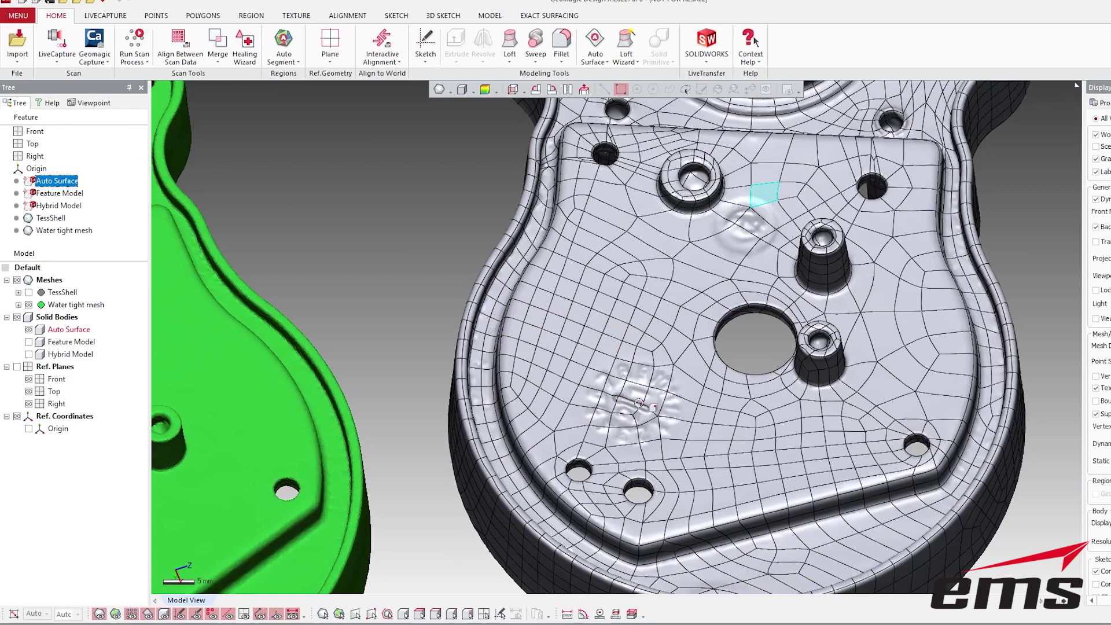
pyautogui.moveTo(629, 398); pyautogui.dragTo(665, 379, button='right')
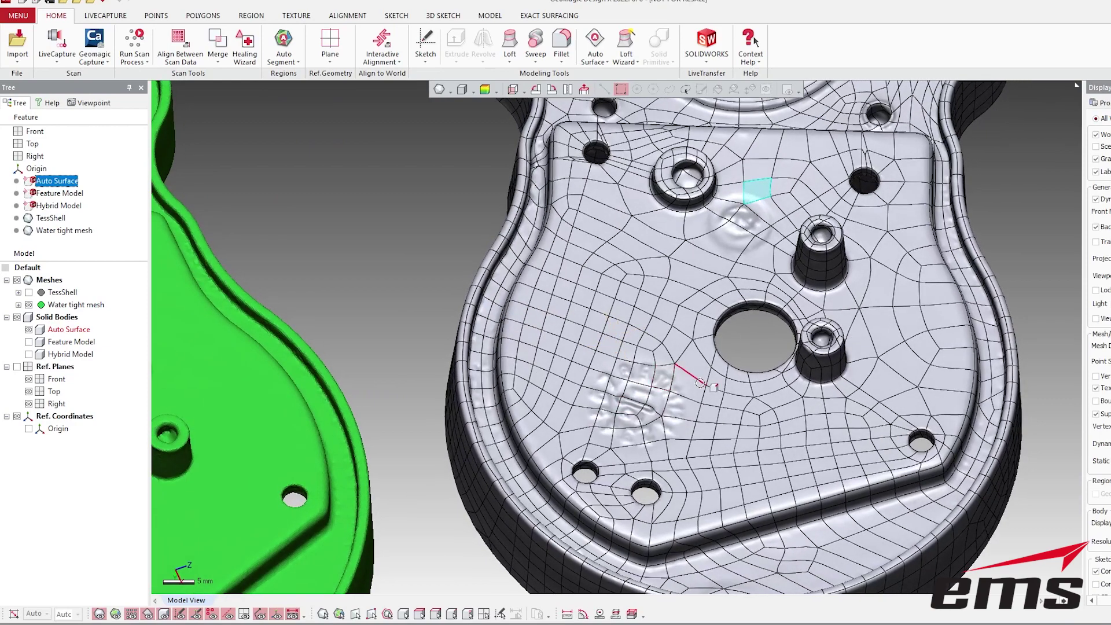
pyautogui.moveTo(667, 377); pyautogui.dragTo(655, 322, button='right')
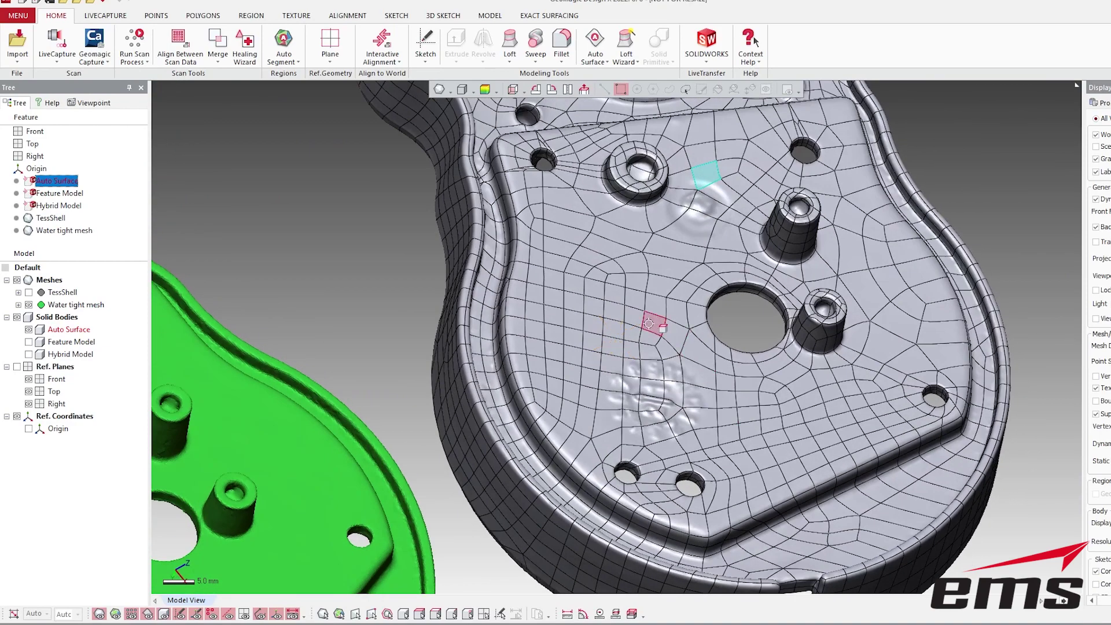
pyautogui.moveTo(577, 350)
pyautogui.mouseDown(button='right')
pyautogui.moveTo(605, 338)
pyautogui.moveTo(603, 299)
pyautogui.moveTo(567, 354)
pyautogui.mouseUp(button='right')
pyautogui.moveTo(610, 427); pyautogui.dragTo(563, 366, button='right')
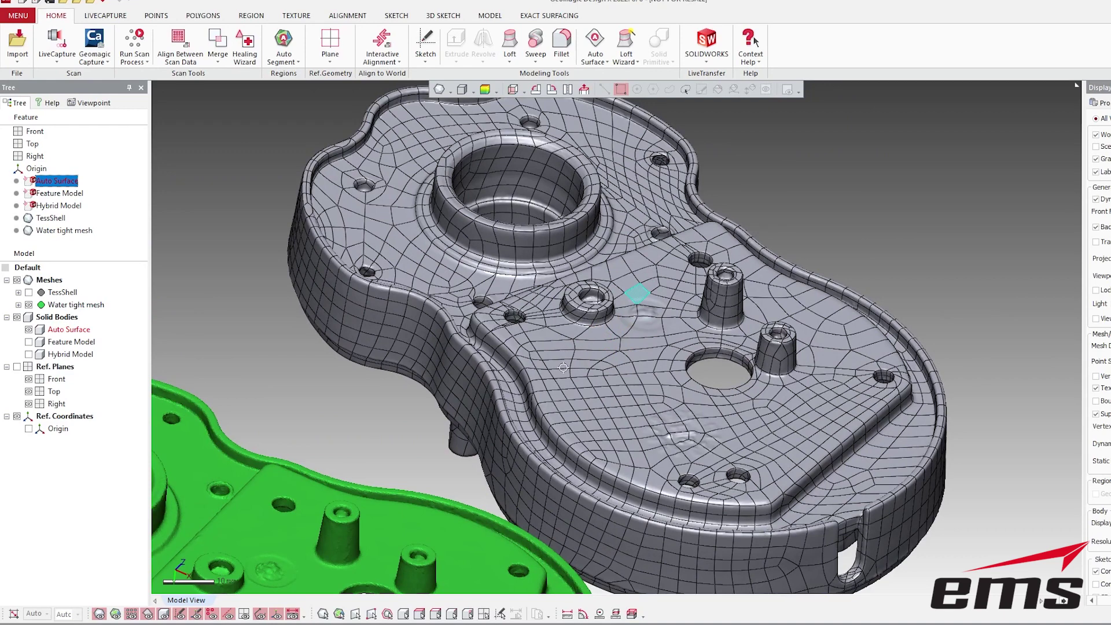
# Step: Select individual Auto Surface patches on the floor beside the large raised ring to inspect the patch boundaries
pyautogui.click(413, 226)
pyautogui.moveTo(413, 227)
pyautogui.mouseDown(button='right')
pyautogui.moveTo(484, 238)
pyautogui.moveTo(498, 278)
pyautogui.moveTo(536, 238)
pyautogui.moveTo(561, 261)
pyautogui.moveTo(561, 316)
pyautogui.mouseUp(button='right')
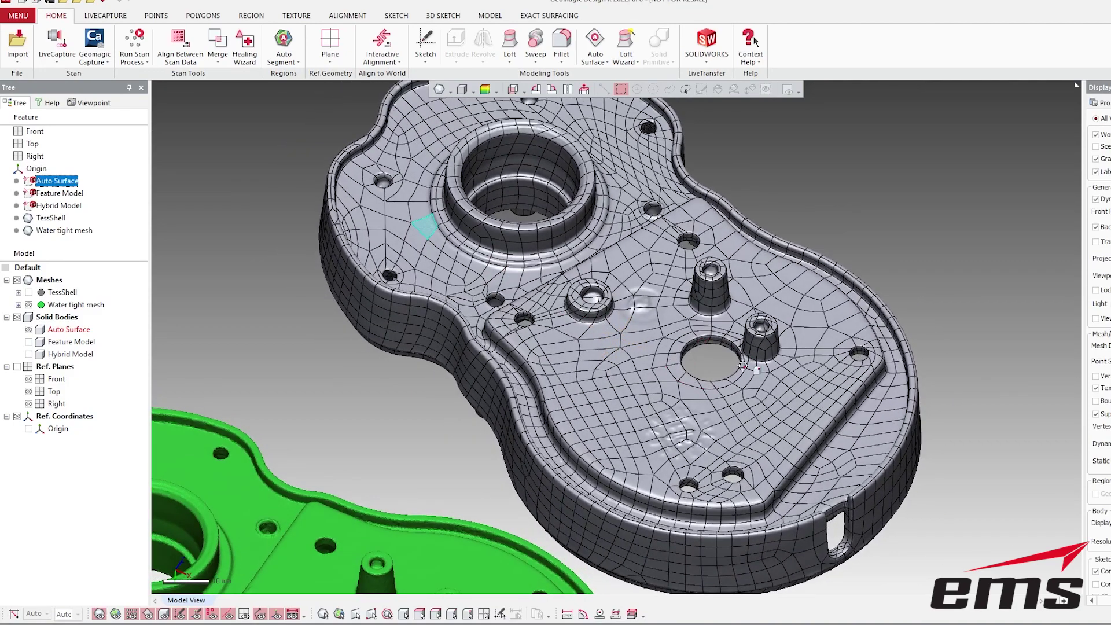
pyautogui.moveTo(643, 376); pyautogui.dragTo(642, 357, button='right')
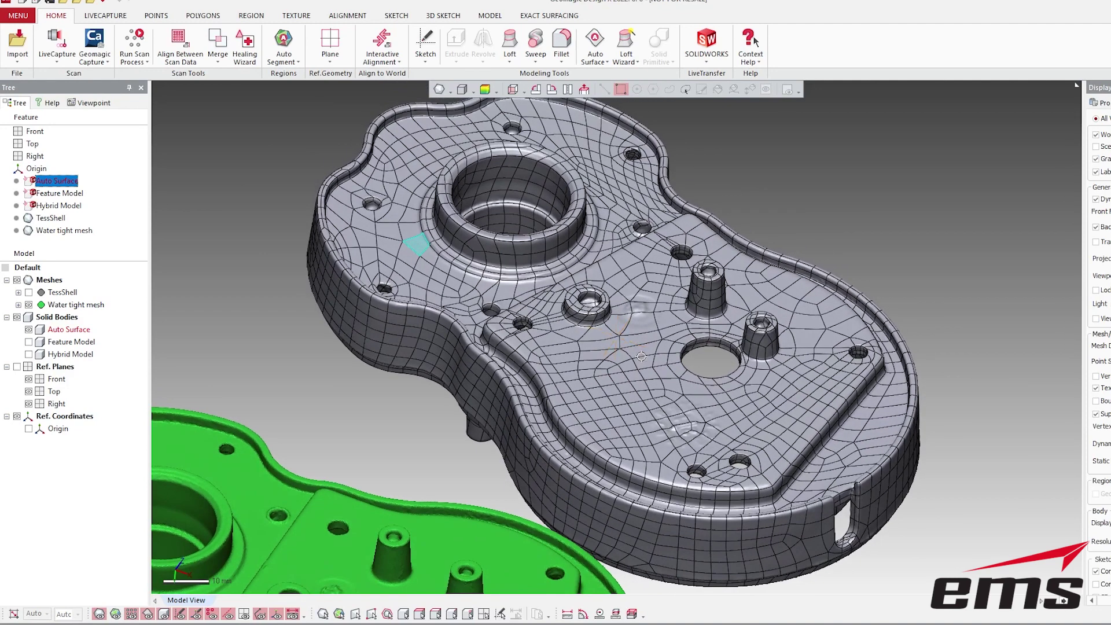
pyautogui.click(426, 269)
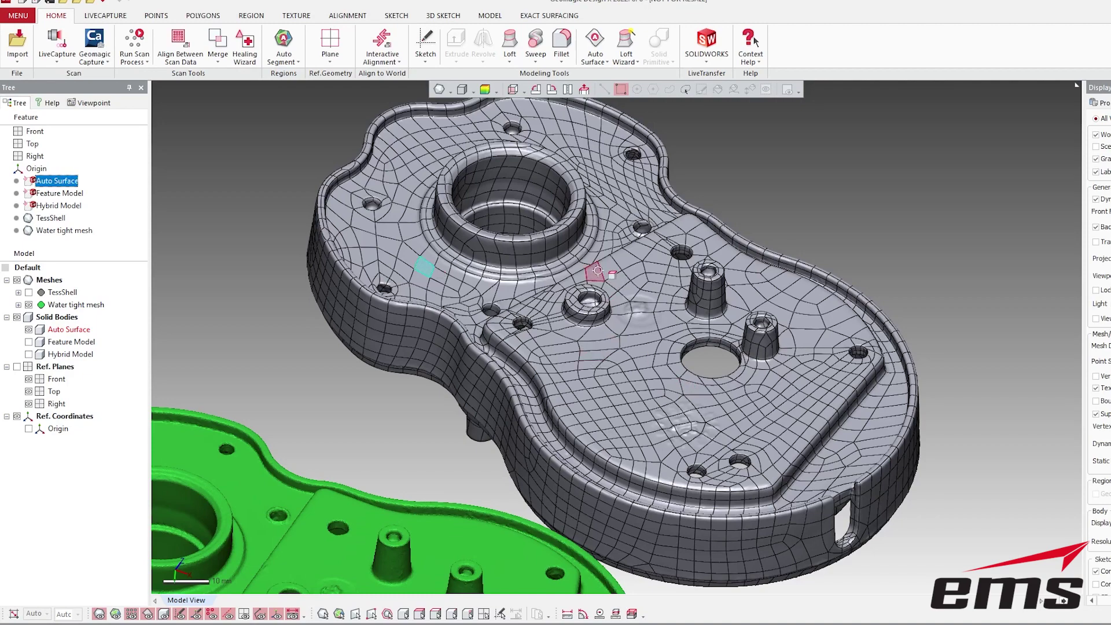
pyautogui.moveTo(632, 359)
pyautogui.mouseDown(button='right')
pyautogui.moveTo(618, 328)
pyautogui.moveTo(624, 368)
pyautogui.mouseUp(button='right')
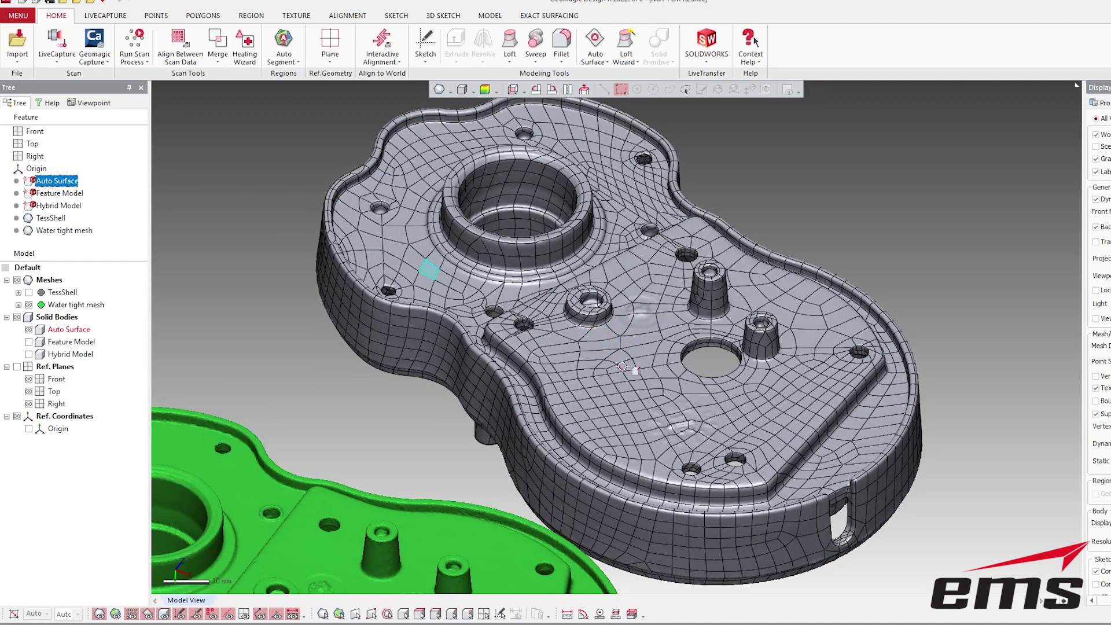
# Step: Compare the complete watertight mesh and Auto Surface body side by side
pyautogui.moveTo(623, 376); pyautogui.dragTo(587, 477, button='right')
pyautogui.keyDown('ctrl'); pyautogui.moveTo(694, 413); pyautogui.dragTo(717, 424, button='right'); pyautogui.keyUp('ctrl')
pyautogui.scroll(-2, 600, 429)
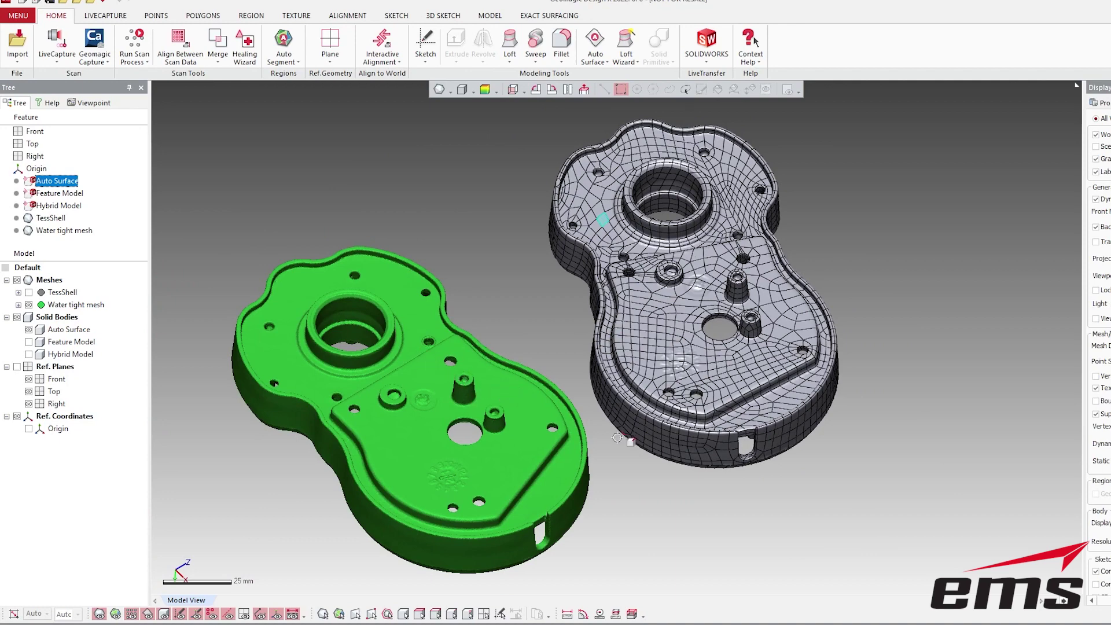
pyautogui.moveTo(629, 441); pyautogui.dragTo(639, 346, button='right')
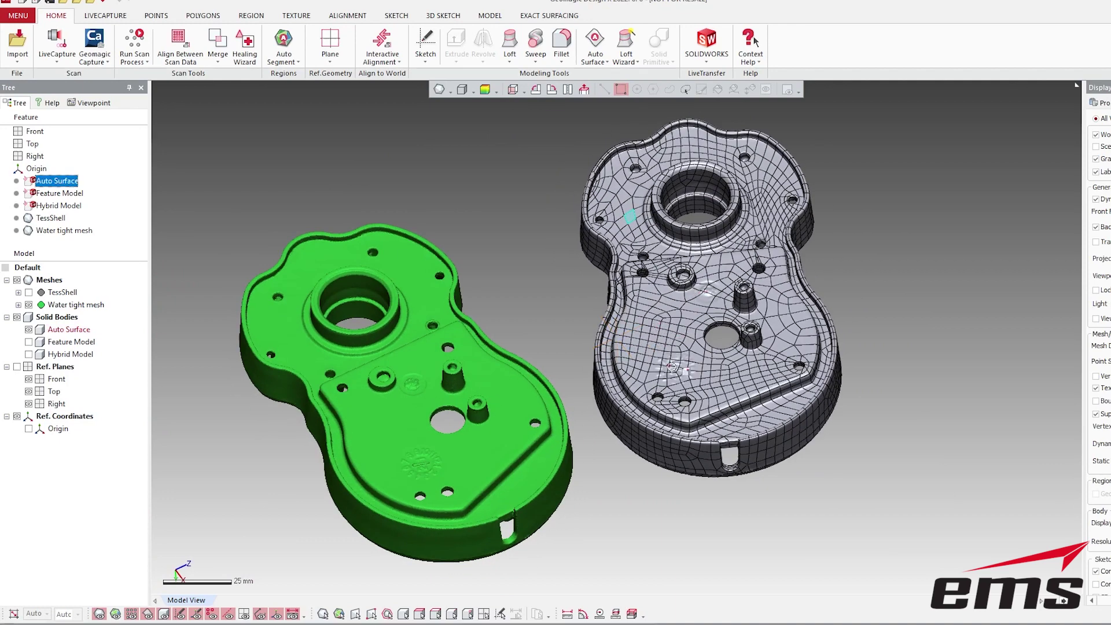
pyautogui.moveTo(738, 395); pyautogui.dragTo(692, 368, button='right')
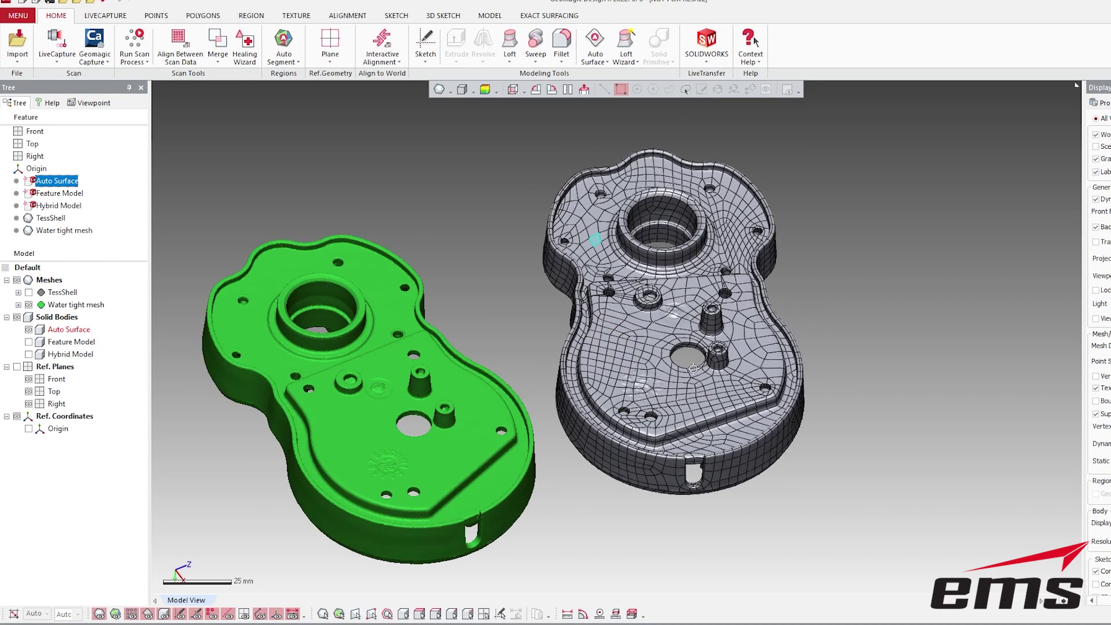
# Step: Review the Surface Sample file formats in the Sample Files for download folder and return to the mesh and Auto Surface view
pyautogui.moveTo(254, 623)
pyautogui.click(197, 590)
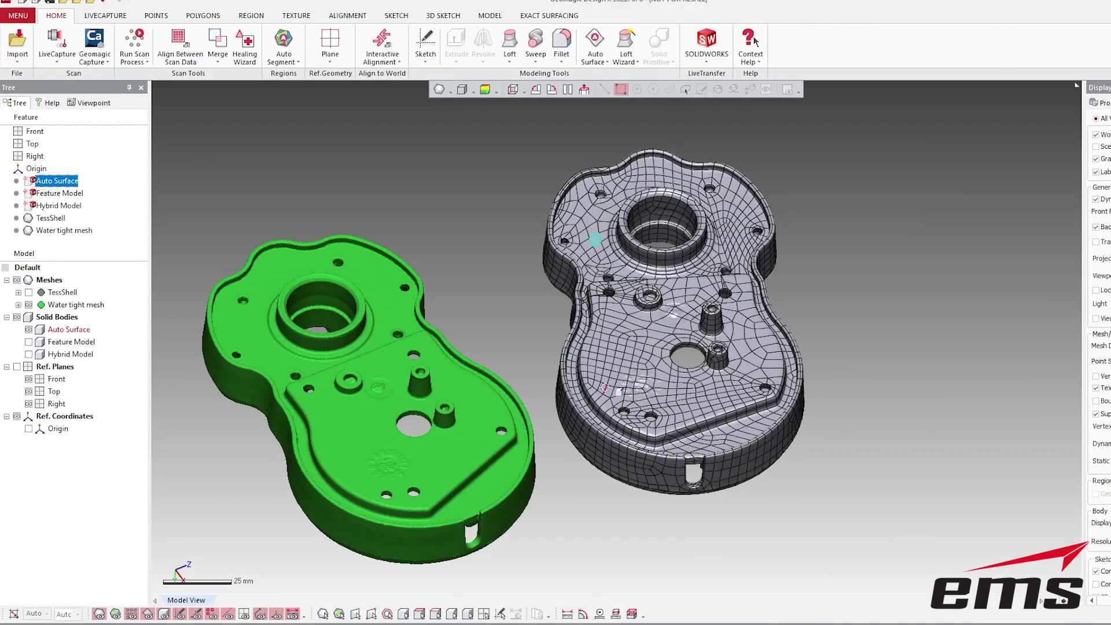
pyautogui.click(509, 336)
pyautogui.moveTo(637, 301); pyautogui.dragTo(587, 307, button='right')
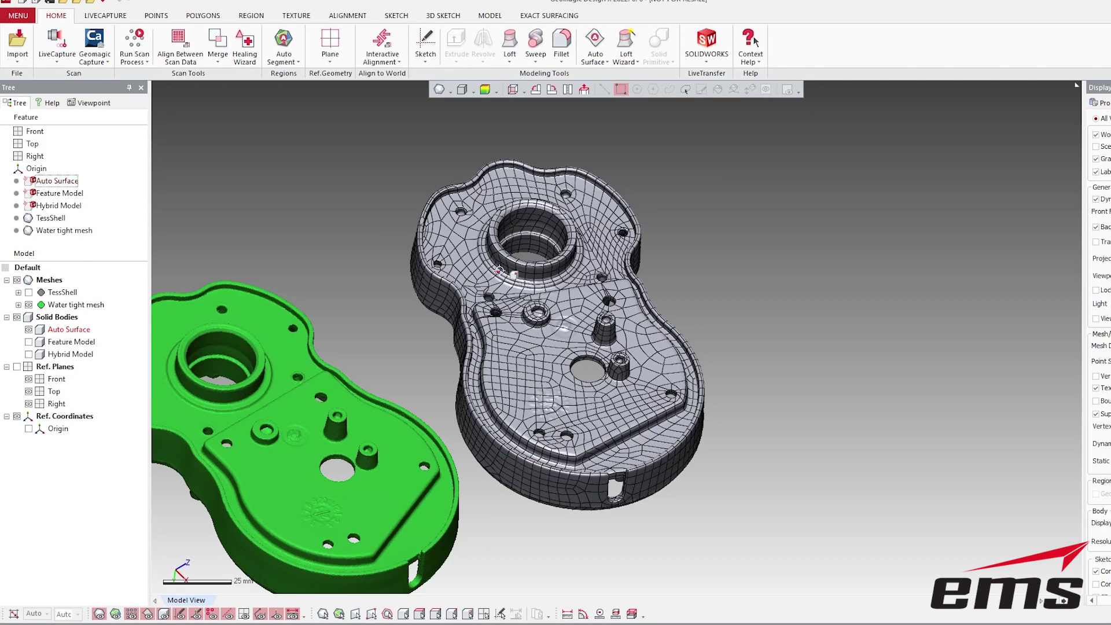
pyautogui.moveTo(544, 360)
pyautogui.mouseDown(button='right')
pyautogui.moveTo(538, 373)
pyautogui.moveTo(504, 352)
pyautogui.mouseUp(button='right')
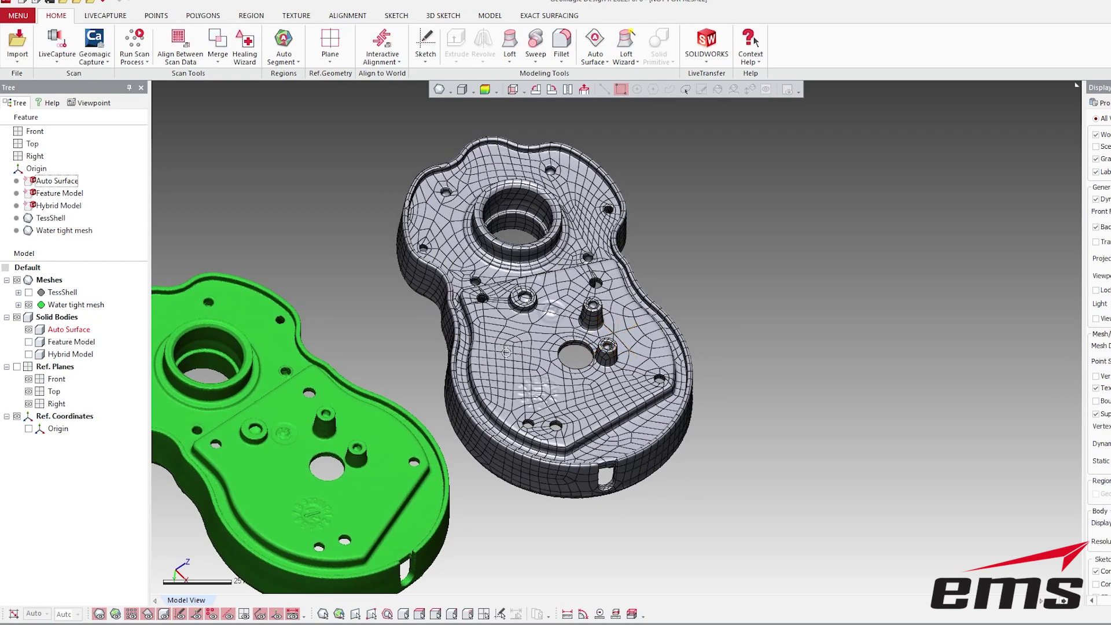
pyautogui.moveTo(506, 353)
pyautogui.keyDown('shift'); pyautogui.mouseDown(button='right')
pyautogui.moveTo(524, 333)
pyautogui.moveTo(521, 312)
pyautogui.mouseUp(button='right'); pyautogui.keyUp('shift')
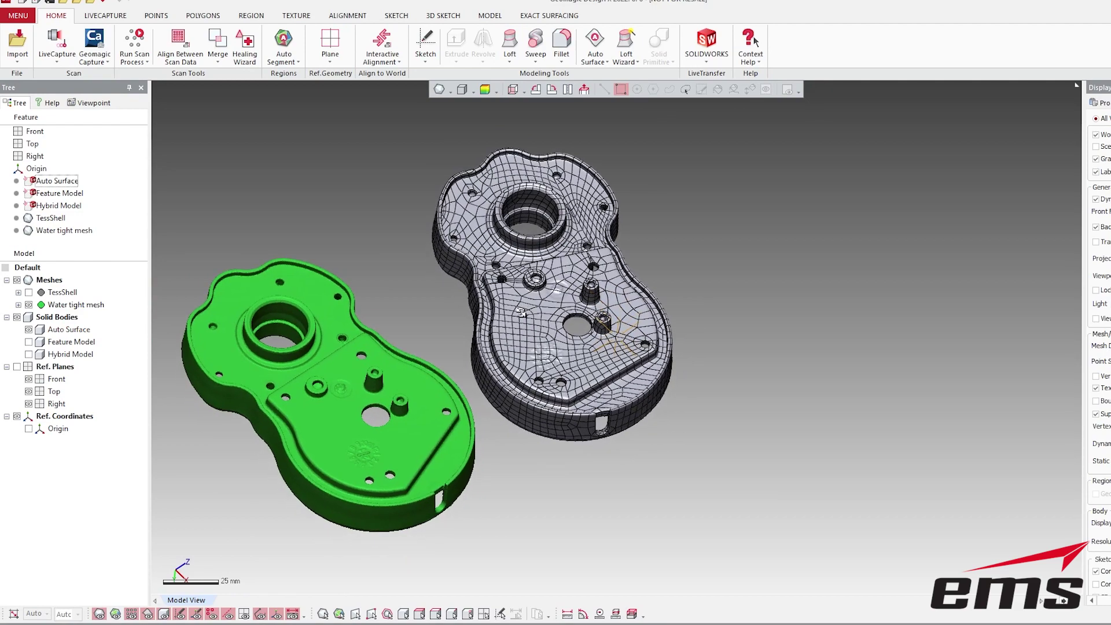
# Step: Display the Hybrid Model body beside the Auto Surface body and compare their raised plates up close
pyautogui.click(29, 357)
pyautogui.scroll(2, 480, 401)
pyautogui.moveTo(468, 394)
pyautogui.mouseDown(button='right')
pyautogui.moveTo(517, 415)
pyautogui.moveTo(518, 399)
pyautogui.moveTo(519, 415)
pyautogui.mouseUp(button='right')
pyautogui.scroll(2, 618, 391)
pyautogui.keyDown('ctrl'); pyautogui.moveTo(637, 396); pyautogui.dragTo(699, 443, button='right'); pyautogui.keyUp('ctrl')
pyautogui.moveTo(778, 347); pyautogui.dragTo(722, 321, button='right')
pyautogui.moveTo(541, 408); pyautogui.dragTo(532, 265, button='right')
pyautogui.scroll(2, 530, 418)
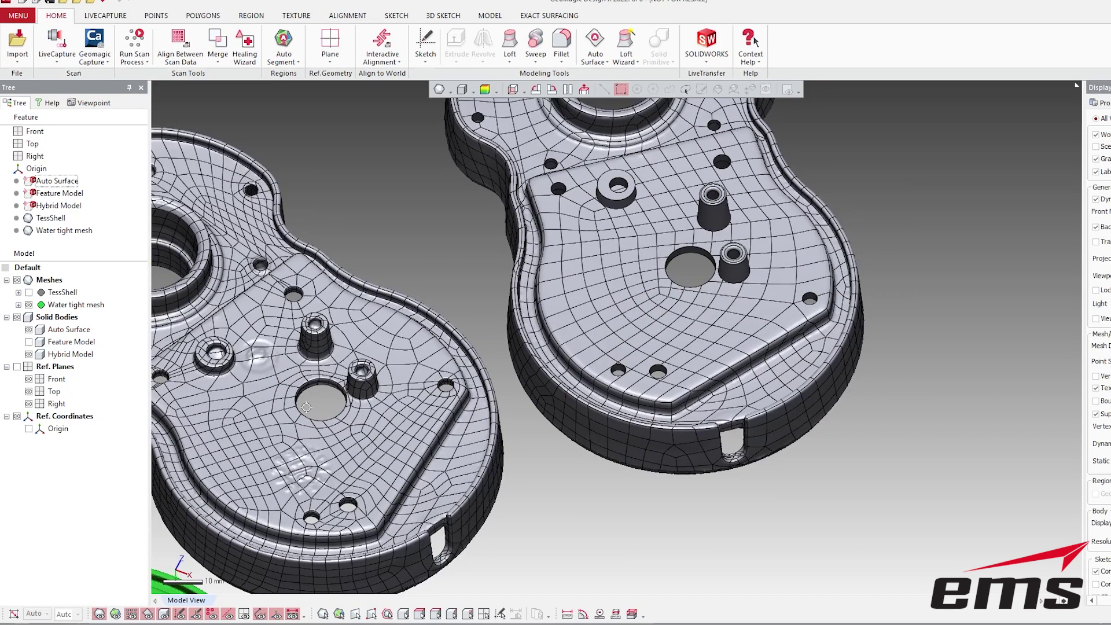
# Step: Examine the Hybrid Model's round bosses, holes and freeform patches around the raised plate
pyautogui.moveTo(734, 255); pyautogui.dragTo(590, 362, button='right')
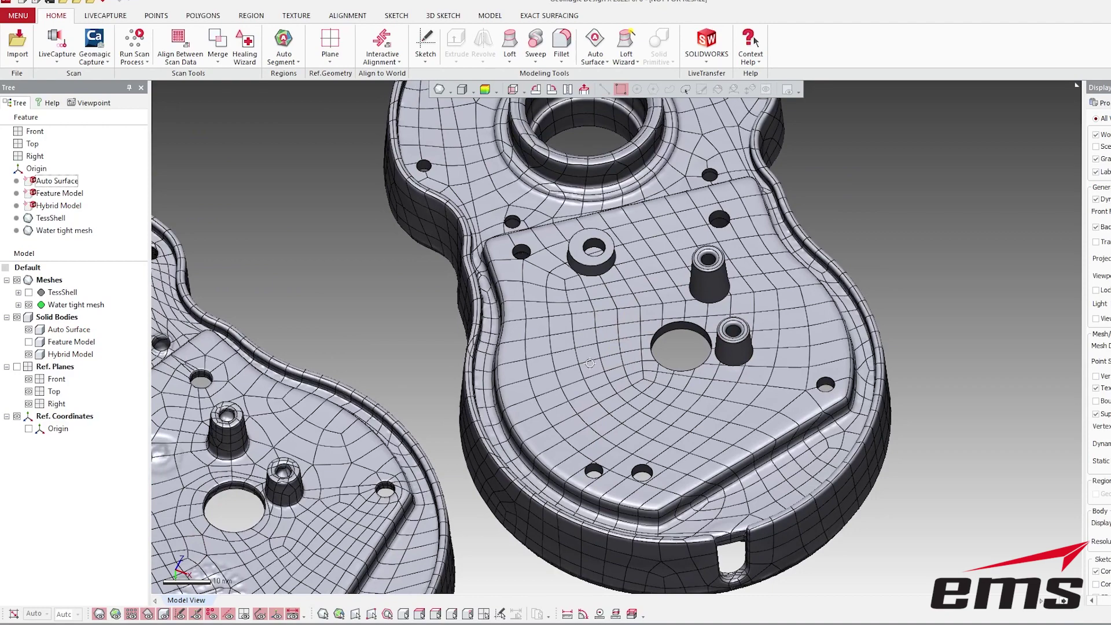
pyautogui.moveTo(509, 372); pyautogui.dragTo(602, 293, button='right')
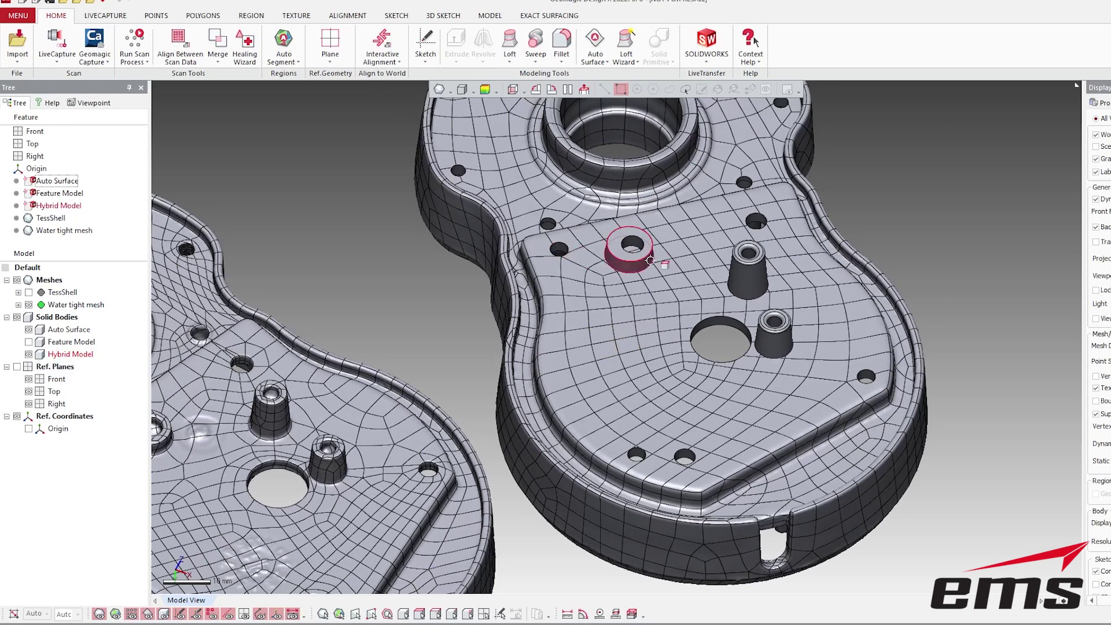
pyautogui.keyDown('ctrl'); pyautogui.moveTo(578, 395); pyautogui.dragTo(607, 352, button='right'); pyautogui.keyUp('ctrl')
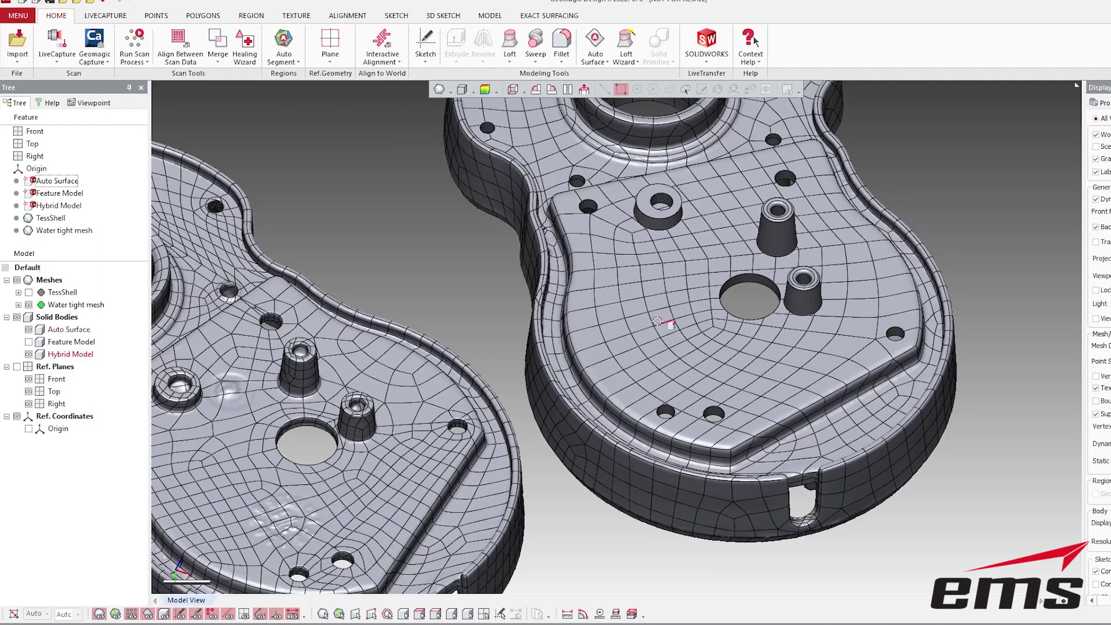
pyautogui.keyDown('ctrl'); pyautogui.moveTo(673, 270); pyautogui.dragTo(577, 342, button='right'); pyautogui.keyUp('ctrl')
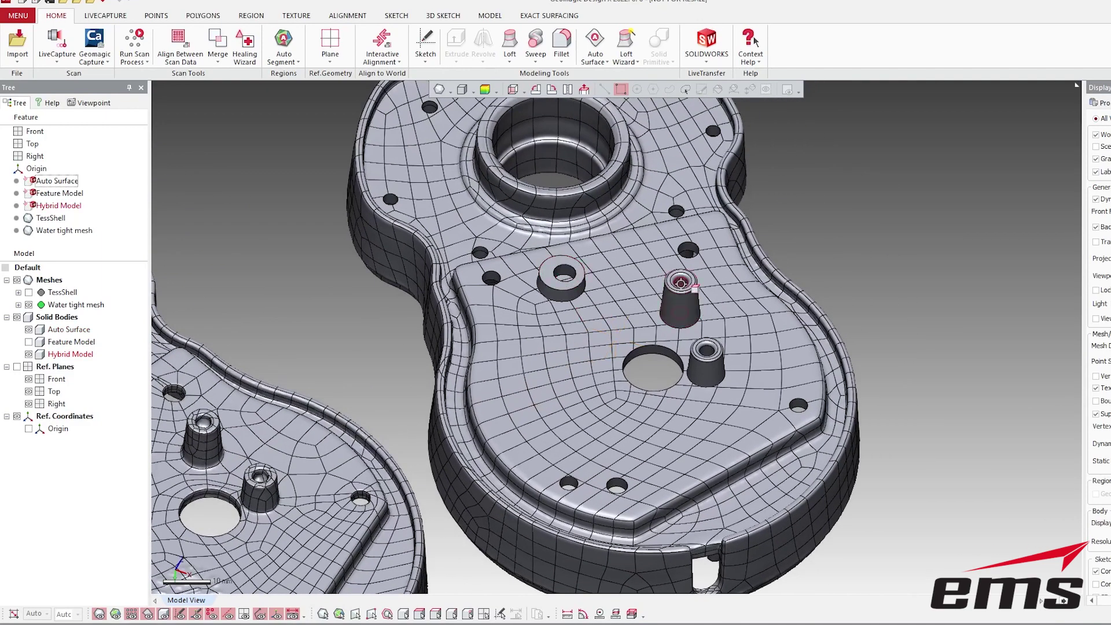
# Step: Inspect the Hybrid Model's through hole, short round boss and tapered boss, and clear the body selection
pyautogui.moveTo(625, 307)
pyautogui.mouseDown(button='right')
pyautogui.moveTo(613, 365)
pyautogui.moveTo(635, 415)
pyautogui.moveTo(631, 394)
pyautogui.mouseUp(button='right')
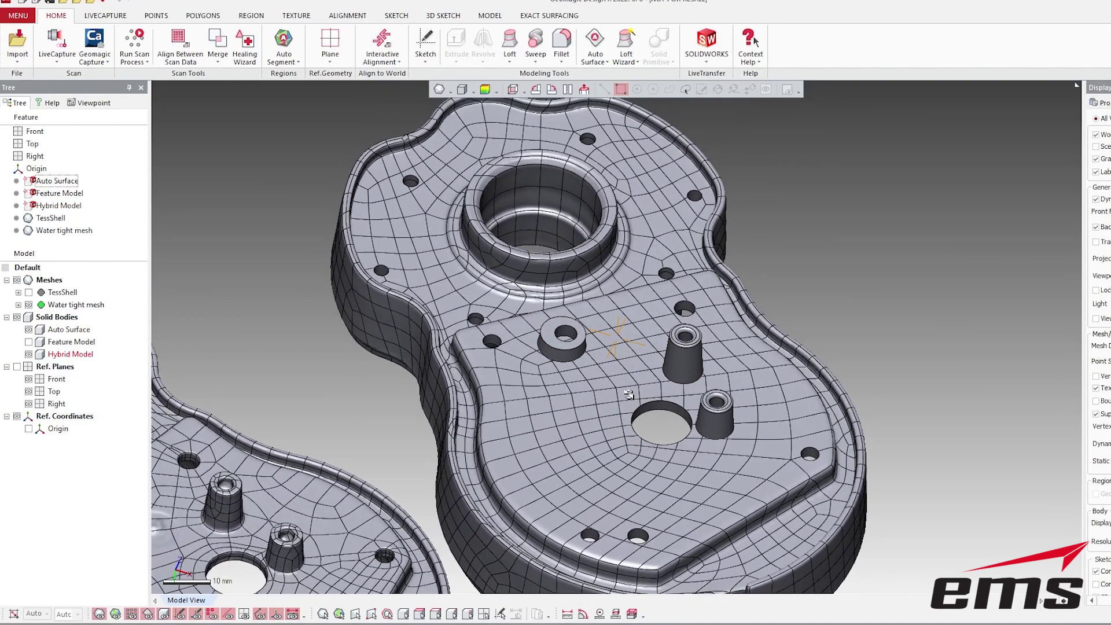
pyautogui.click(666, 407)
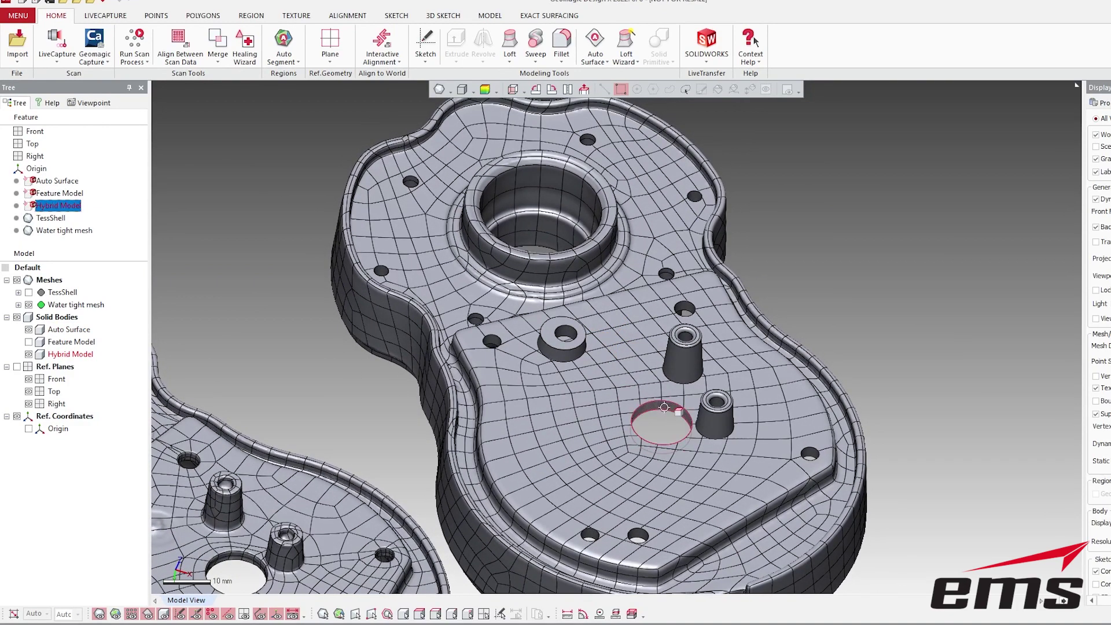
pyautogui.click(567, 353)
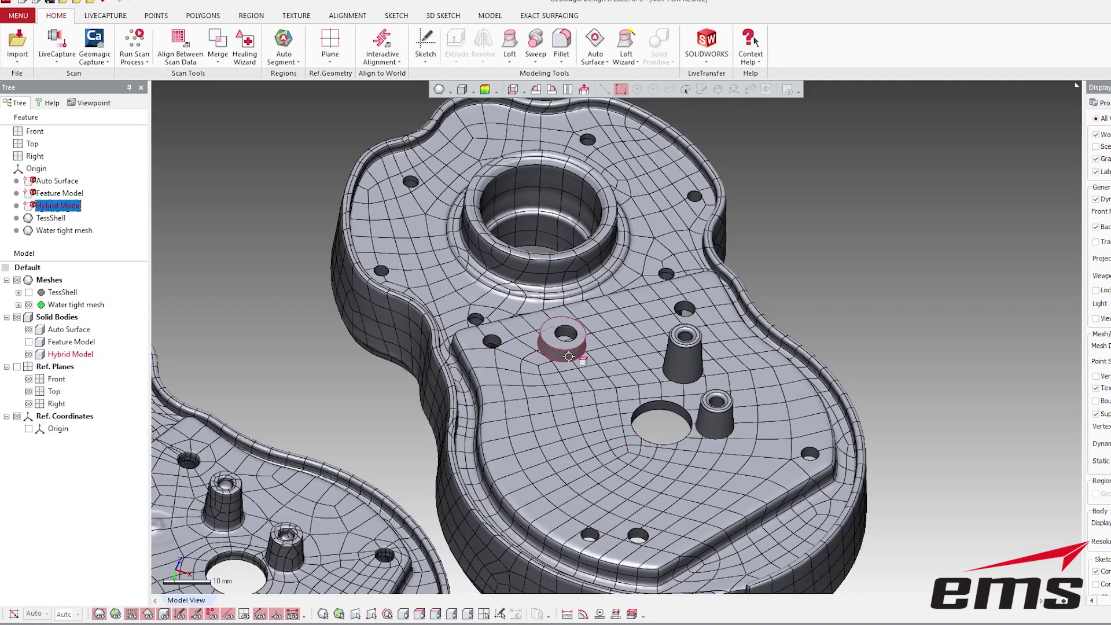
pyautogui.click(569, 356)
pyautogui.click(694, 365)
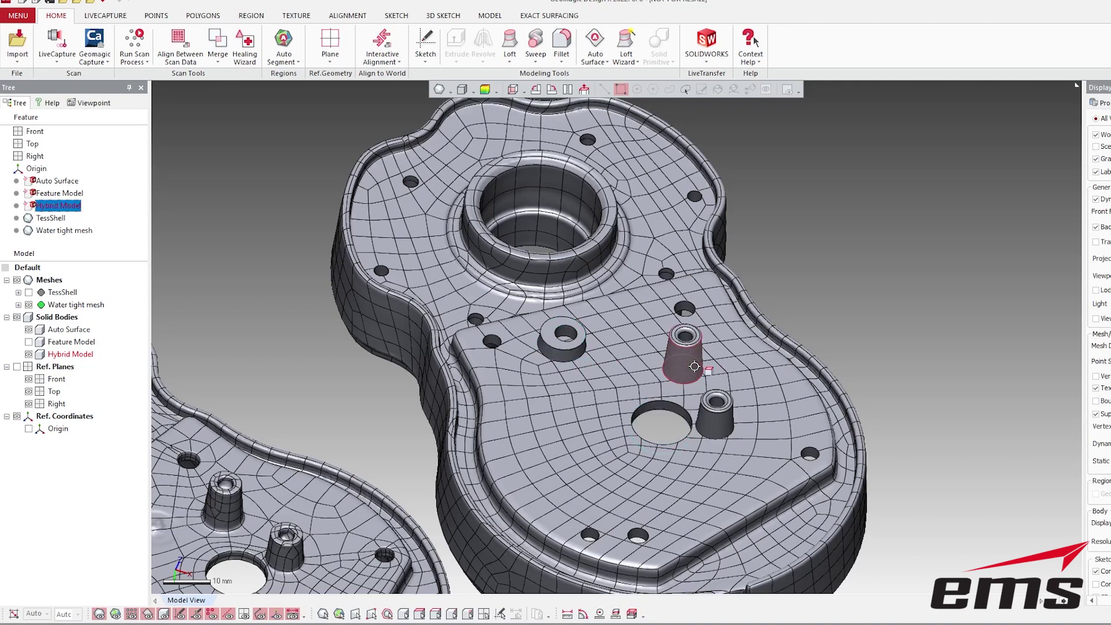
pyautogui.click(682, 307)
pyautogui.click(386, 377)
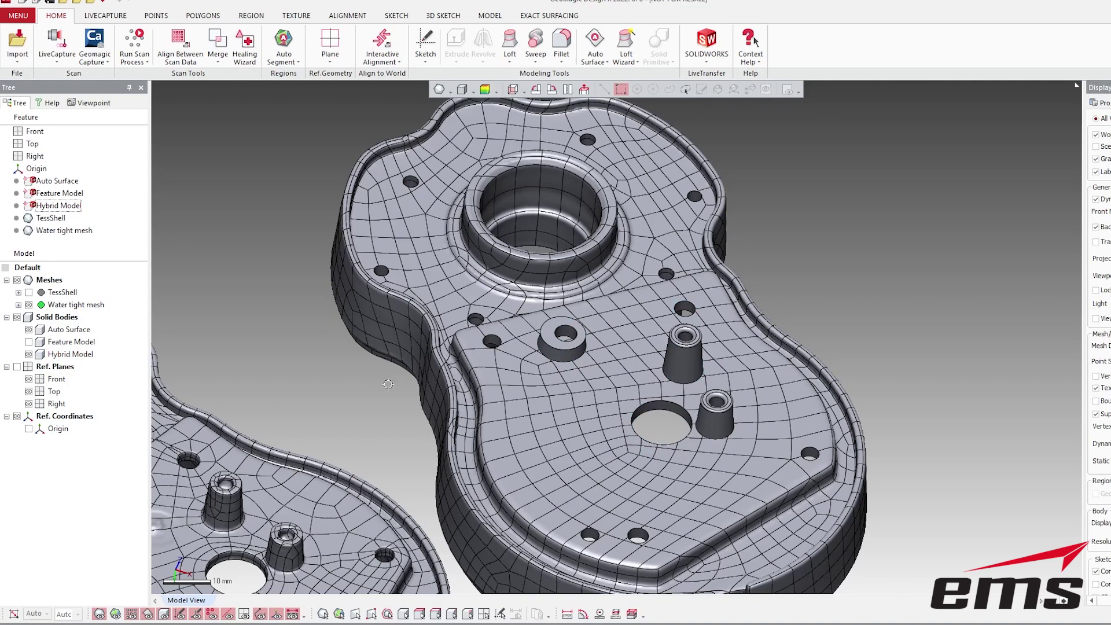
# Step: Compare the Hybrid Model and Auto Surface bodies side by side from several tilted angles
pyautogui.scroll(-2, 434, 402)
pyautogui.moveTo(434, 402); pyautogui.dragTo(660, 437, button='right')
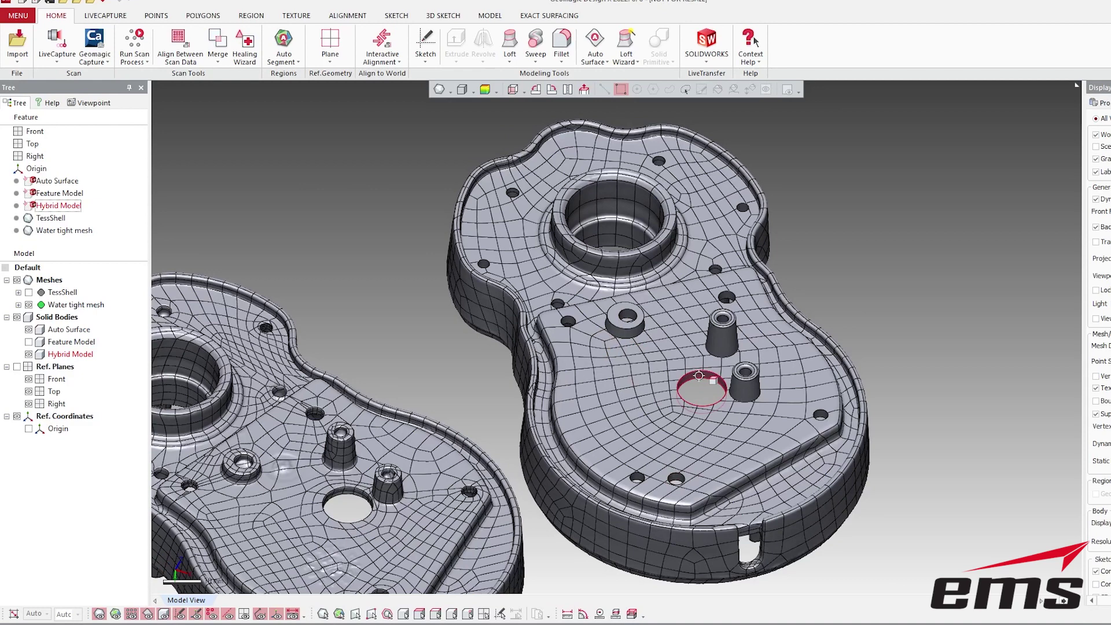
pyautogui.moveTo(551, 195); pyautogui.dragTo(509, 247, button='right')
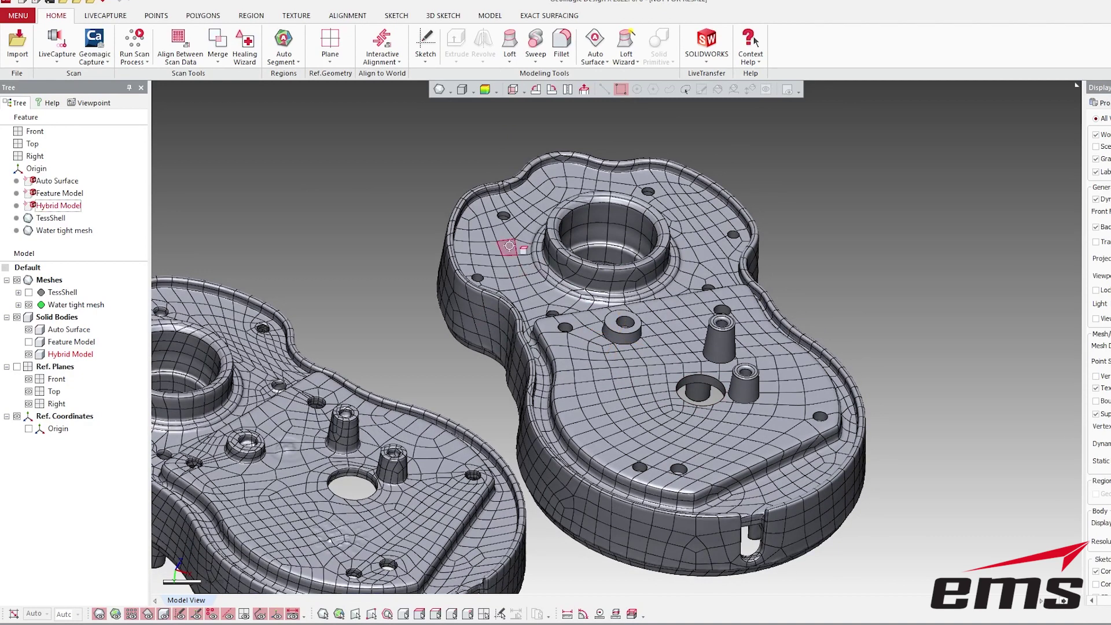
pyautogui.moveTo(554, 287); pyautogui.dragTo(588, 306, button='right')
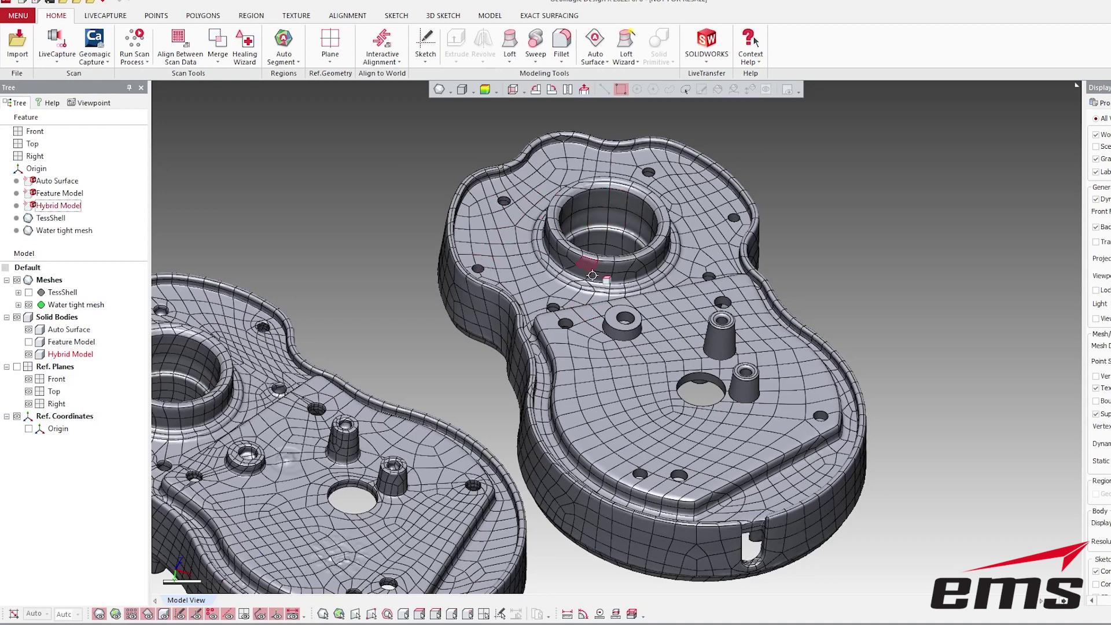
pyautogui.keyDown('ctrl'); pyautogui.moveTo(693, 339); pyautogui.dragTo(631, 314, button='right'); pyautogui.keyUp('ctrl')
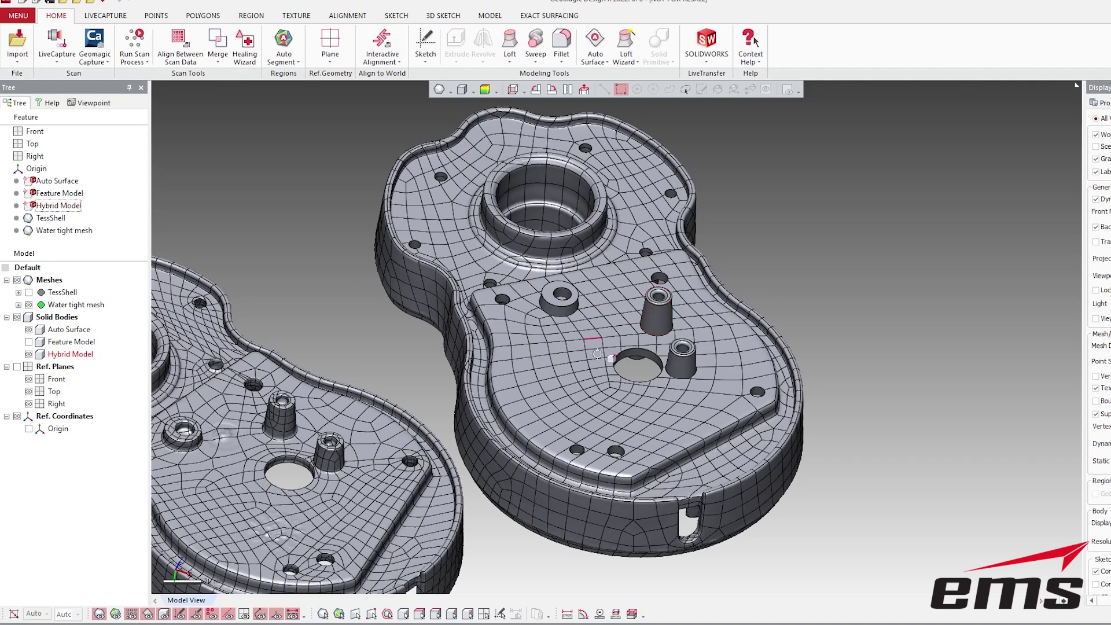
# Step: View the Hybrid Model with the Auto Surface and green watertight mesh, and check the Hybrid Sample formats in the Sample Files for download folder
pyautogui.scroll(-1, 599, 380)
pyautogui.moveTo(600, 380); pyautogui.dragTo(600, 380, button='right')
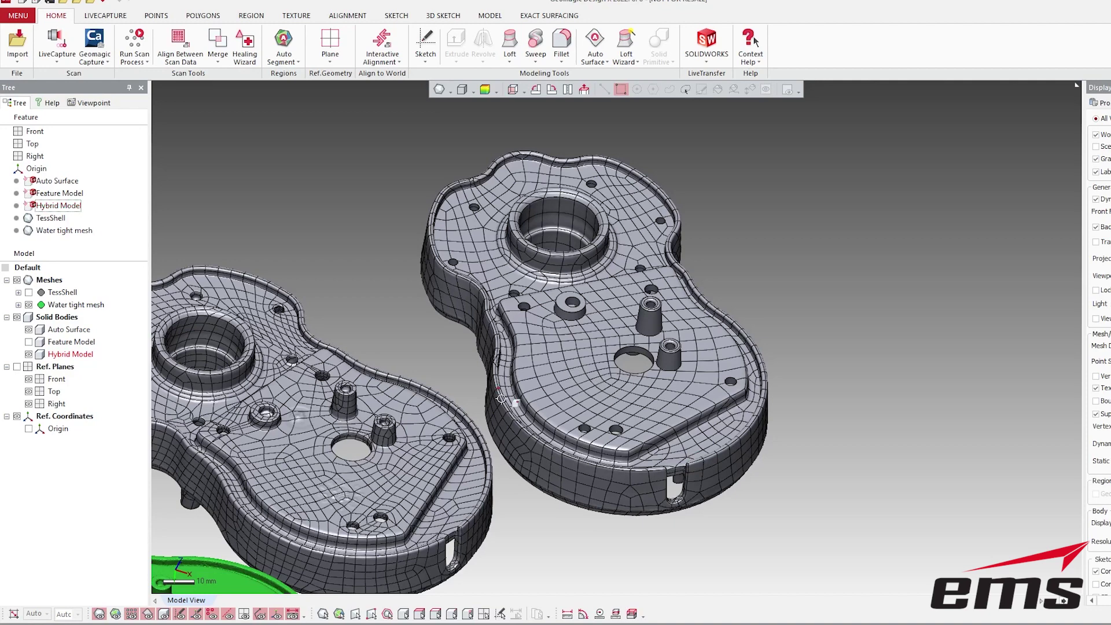
pyautogui.scroll(-3, 503, 365)
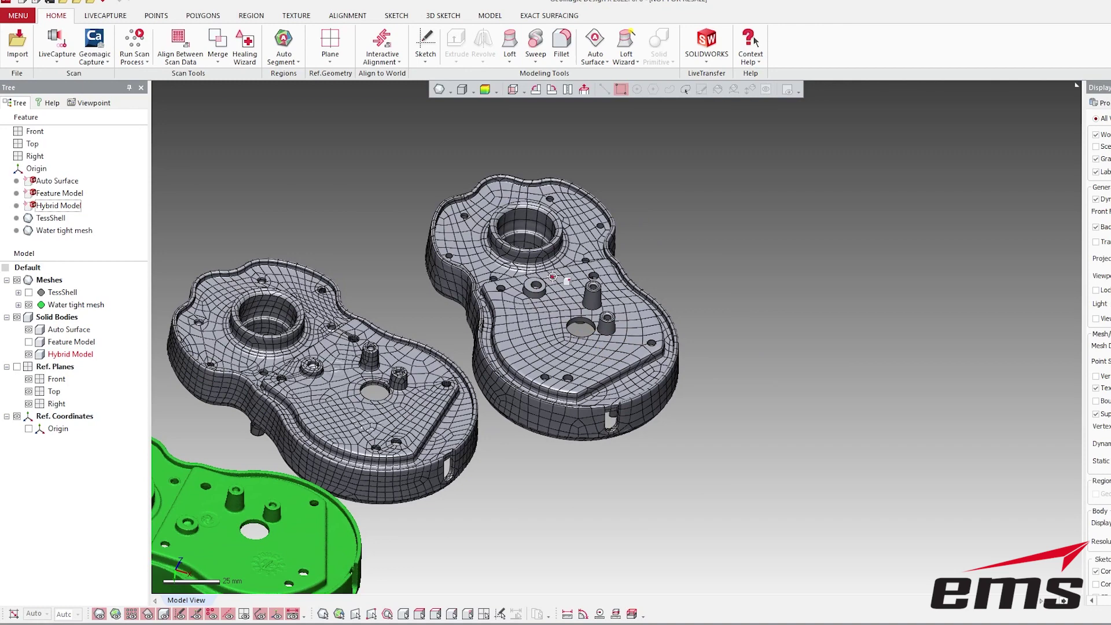
pyautogui.moveTo(552, 277); pyautogui.dragTo(485, 269, button='middle')
pyautogui.scroll(-2, 520, 333)
pyautogui.moveTo(655, 375)
pyautogui.keyDown('ctrl'); pyautogui.mouseDown(button='right')
pyautogui.moveTo(625, 342)
pyautogui.moveTo(659, 375)
pyautogui.mouseUp(button='right'); pyautogui.keyUp('ctrl')
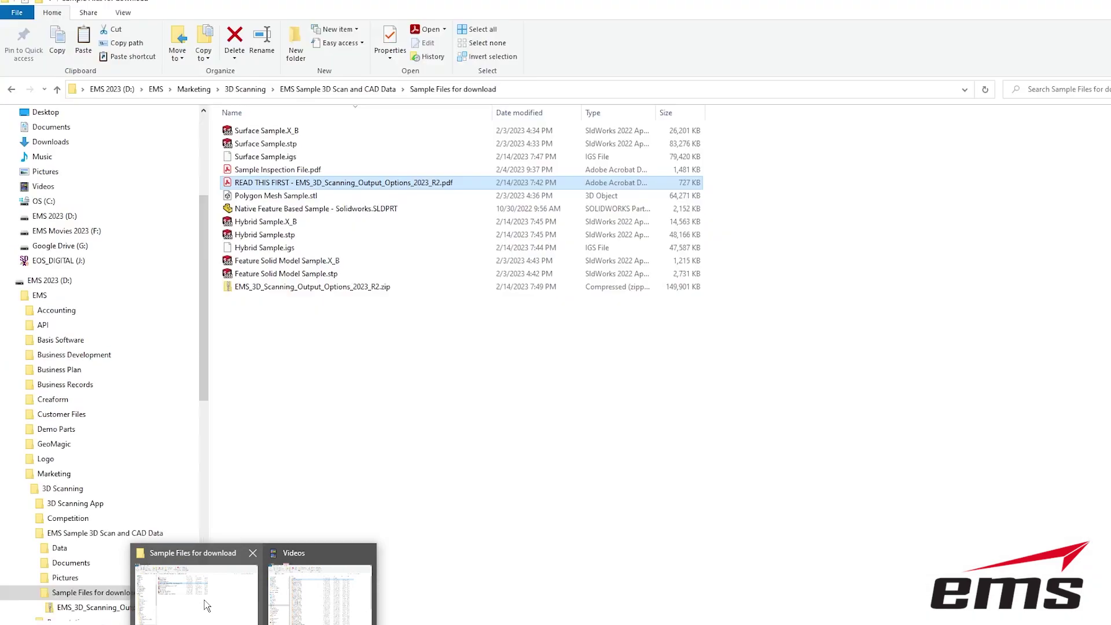
pyautogui.click(207, 602)
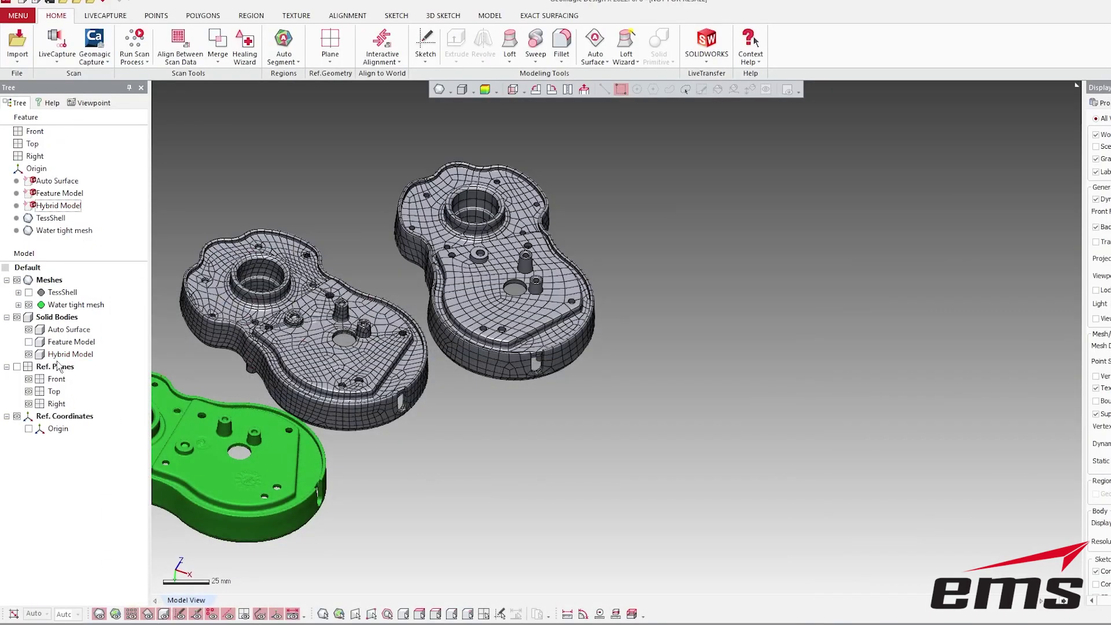
# Step: Display the Feature Model body beside the Hybrid Model and bring its top face up close
pyautogui.click(28, 342)
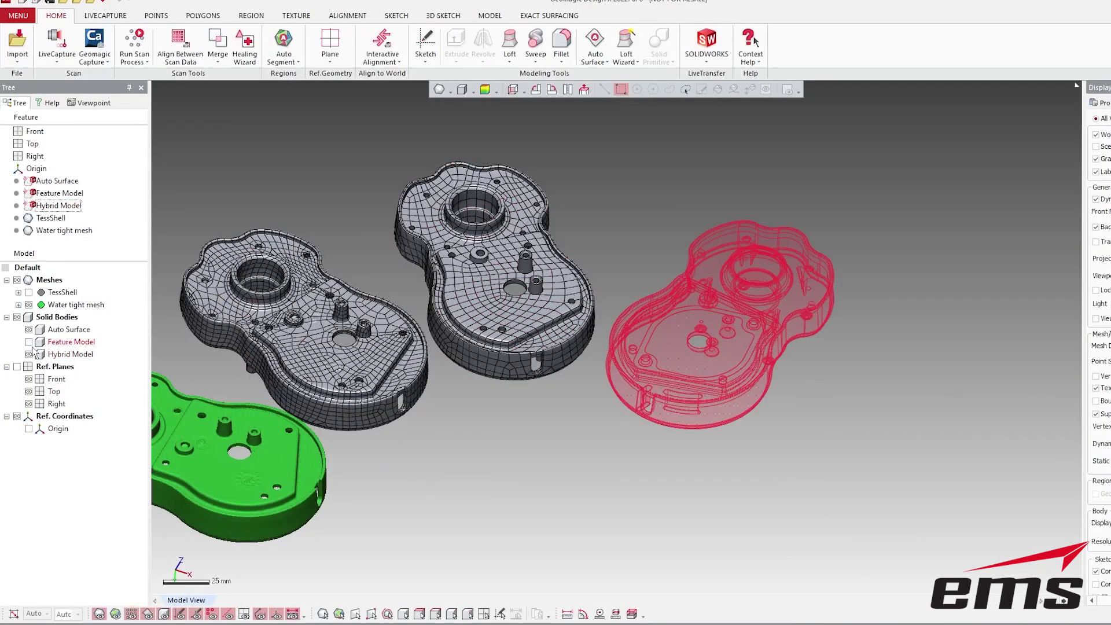
pyautogui.moveTo(543, 477); pyautogui.dragTo(658, 492, button='right')
pyautogui.keyDown('ctrl'); pyautogui.moveTo(633, 379); pyautogui.dragTo(561, 446, button='right'); pyautogui.keyUp('ctrl')
pyautogui.scroll(3, 561, 446)
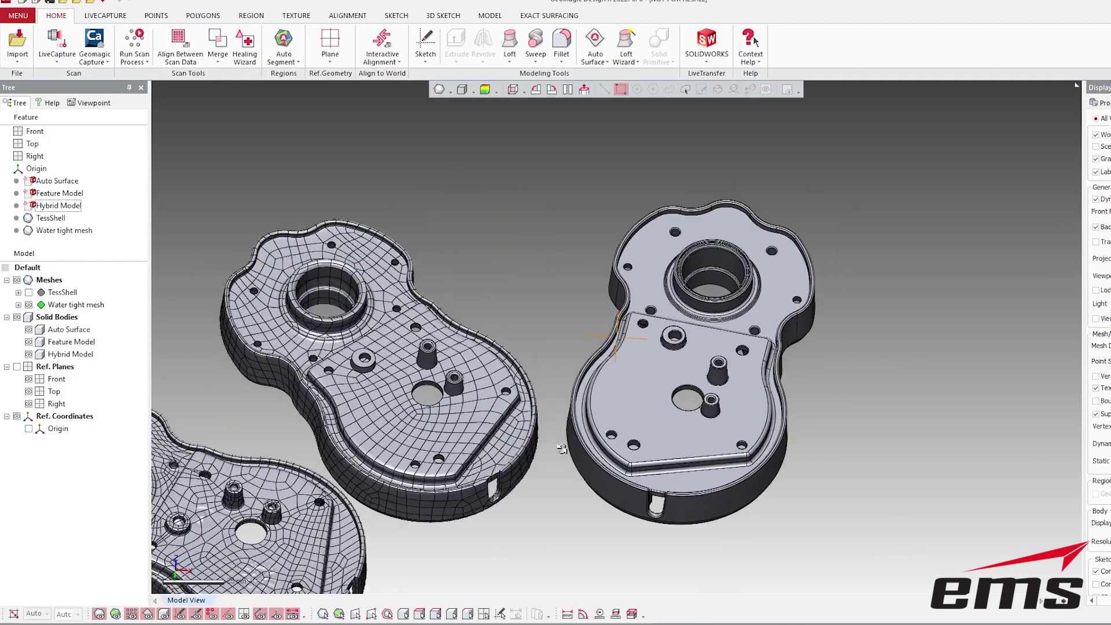
pyautogui.keyDown('ctrl'); pyautogui.moveTo(510, 483); pyautogui.dragTo(514, 415, button='right'); pyautogui.keyUp('ctrl')
pyautogui.moveTo(237, 457); pyautogui.dragTo(350, 519, button='right')
pyautogui.moveTo(510, 211)
pyautogui.mouseDown(button='right')
pyautogui.moveTo(619, 232)
pyautogui.moveTo(585, 359)
pyautogui.moveTo(667, 361)
pyautogui.moveTo(633, 290)
pyautogui.mouseUp(button='right')
pyautogui.scroll(2, 667, 361)
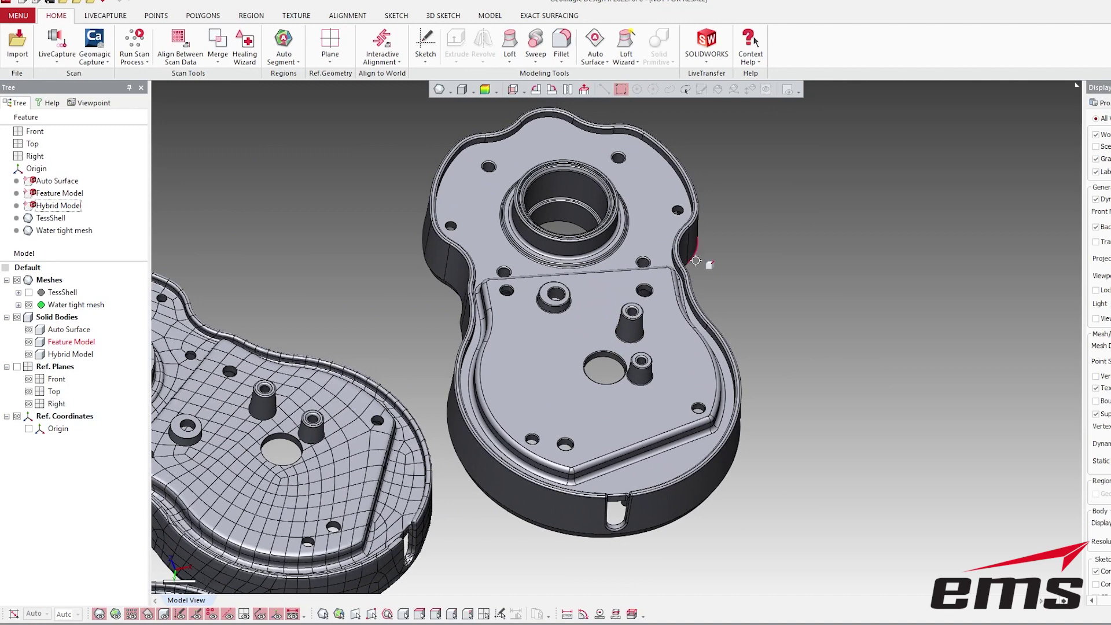
# Step: Examine the Feature Model's raised plate and short boss, and bring all four versions of the part into view
pyautogui.click(507, 354)
pyautogui.click(559, 309)
pyautogui.moveTo(607, 353)
pyautogui.mouseDown(button='right')
pyautogui.moveTo(570, 327)
pyautogui.moveTo(538, 333)
pyautogui.mouseUp(button='right')
pyautogui.scroll(-2, 538, 333)
pyautogui.keyDown('ctrl'); pyautogui.moveTo(324, 506); pyautogui.dragTo(588, 479, button='right'); pyautogui.keyUp('ctrl')
pyautogui.scroll(-2, 781, 409)
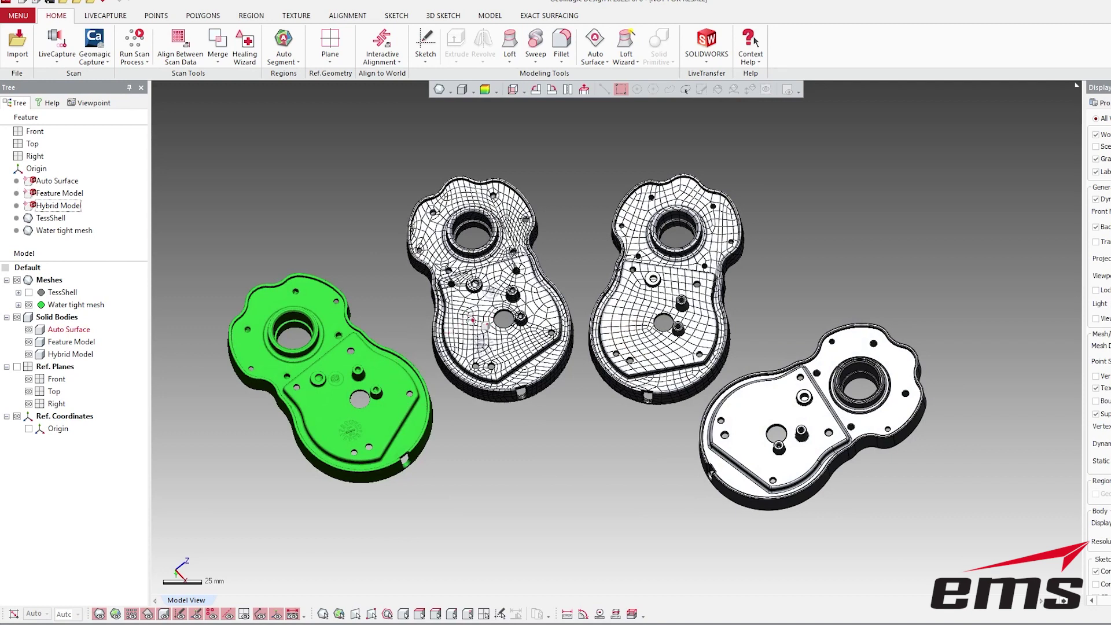
# Step: Compare the watertight mesh, Auto Surface, Hybrid Model and Feature Model bodies in one overview
pyautogui.rightClick(632, 345)
pyautogui.click(562, 420)
pyautogui.keyDown('ctrl'); pyautogui.moveTo(602, 432); pyautogui.dragTo(533, 434, button='right'); pyautogui.keyUp('ctrl')
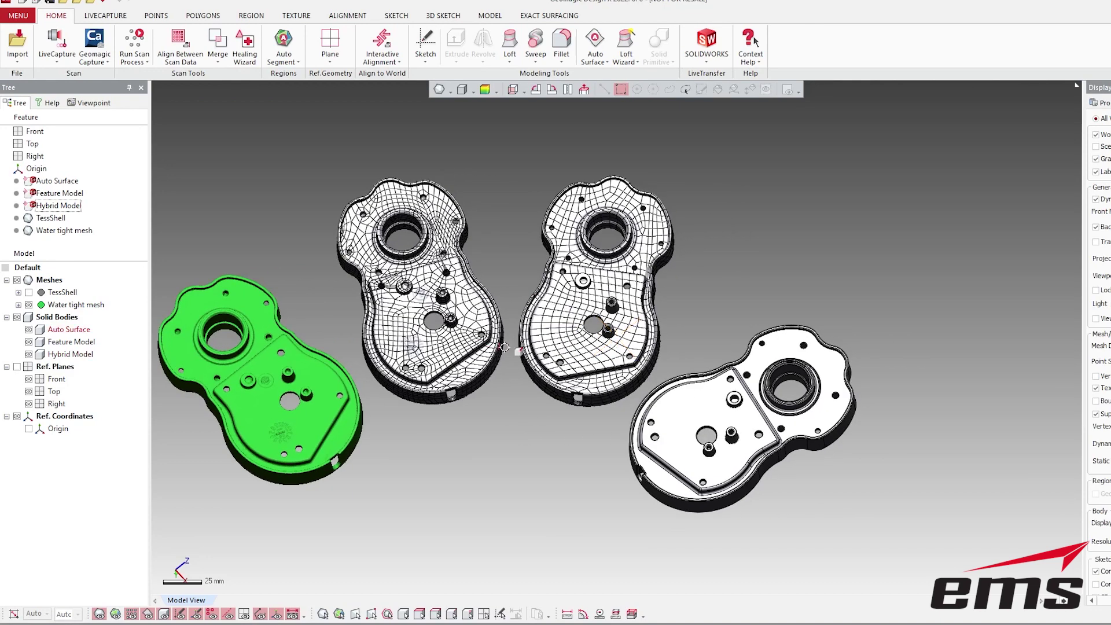
pyautogui.keyDown('ctrl'); pyautogui.moveTo(589, 346); pyautogui.dragTo(563, 340, button='right'); pyautogui.keyUp('ctrl')
pyautogui.moveTo(513, 453); pyautogui.dragTo(711, 307, button='right')
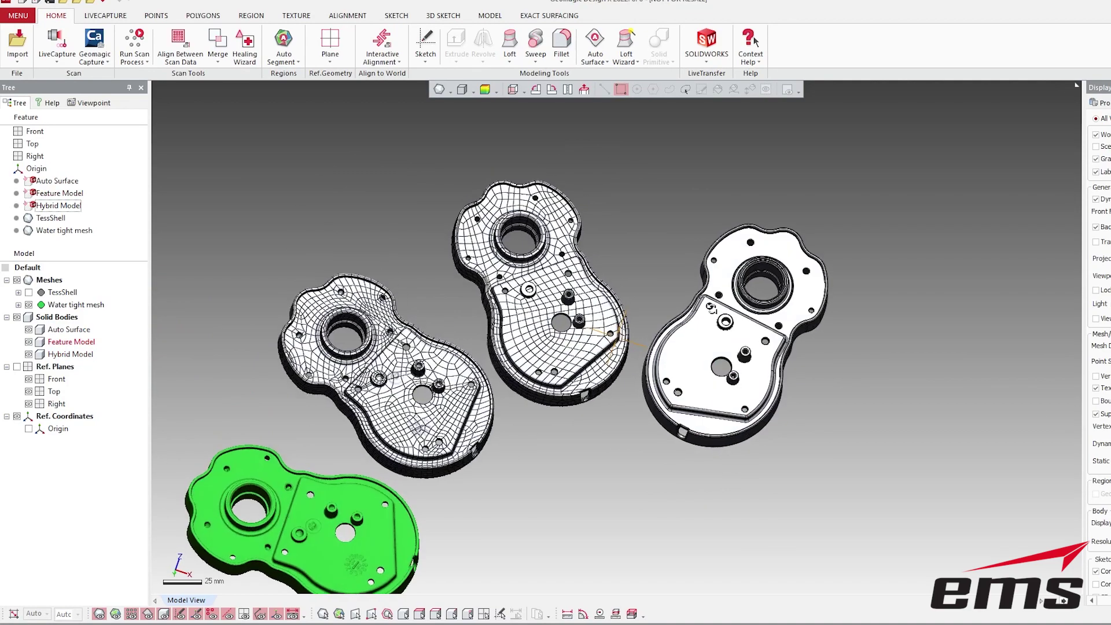
pyautogui.keyDown('ctrl'); pyautogui.moveTo(515, 456); pyautogui.dragTo(425, 455, button='right'); pyautogui.keyUp('ctrl')
# Step: Examine the Feature Model's raised plate, filleted edges, outer wall and underside up close
pyautogui.scroll(2, 578, 479)
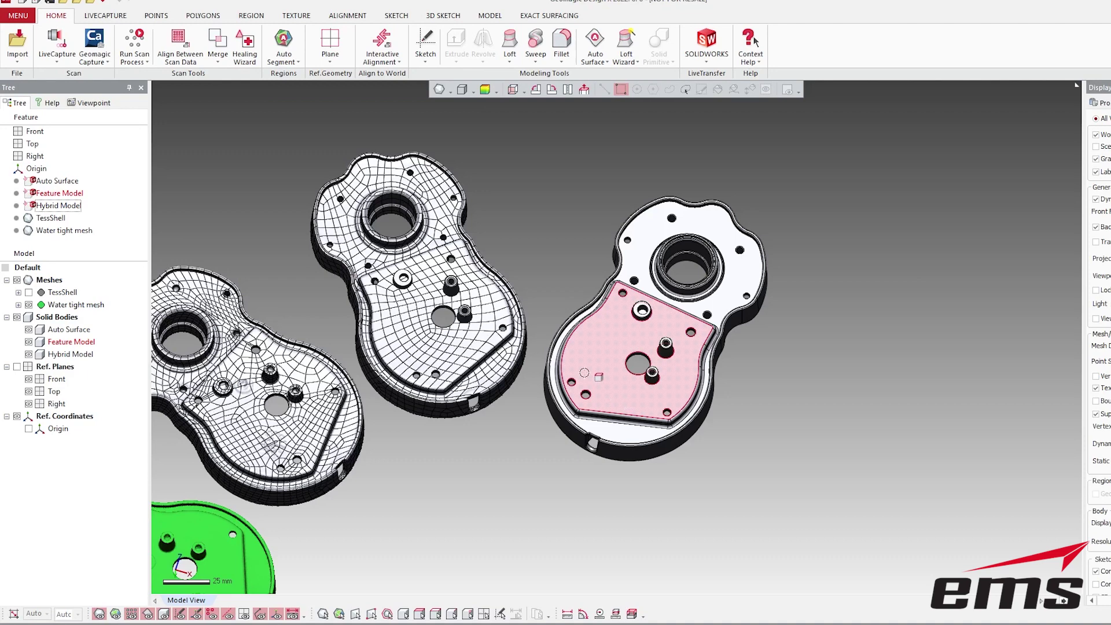
pyautogui.moveTo(540, 514); pyautogui.dragTo(640, 377, button='right')
pyautogui.scroll(1, 631, 466)
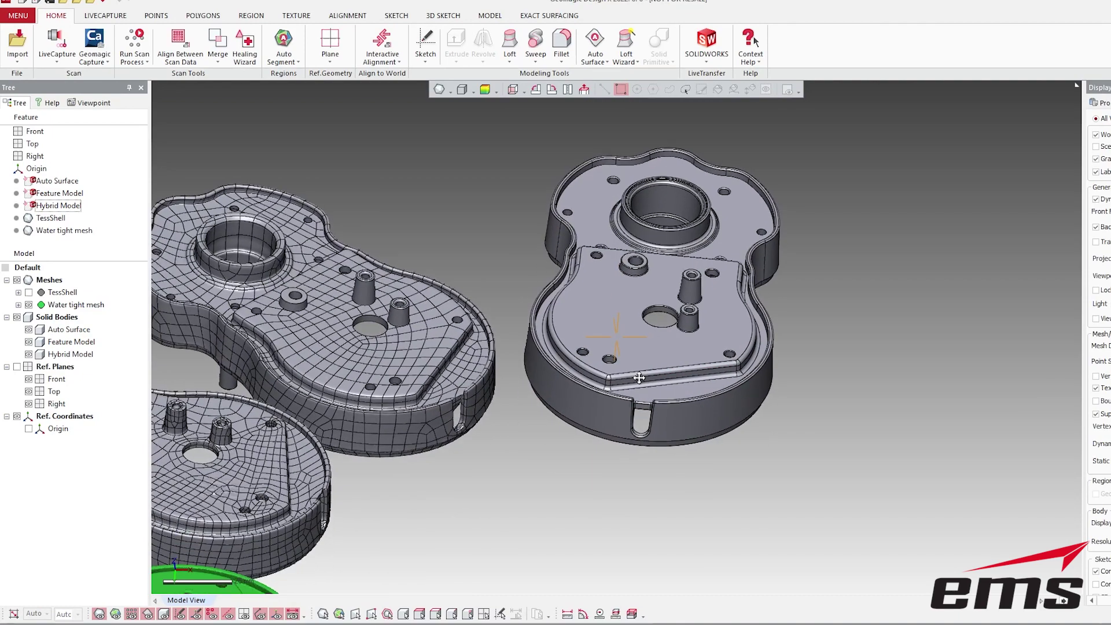
pyautogui.scroll(2, 640, 377)
pyautogui.moveTo(595, 432); pyautogui.dragTo(622, 429, button='right')
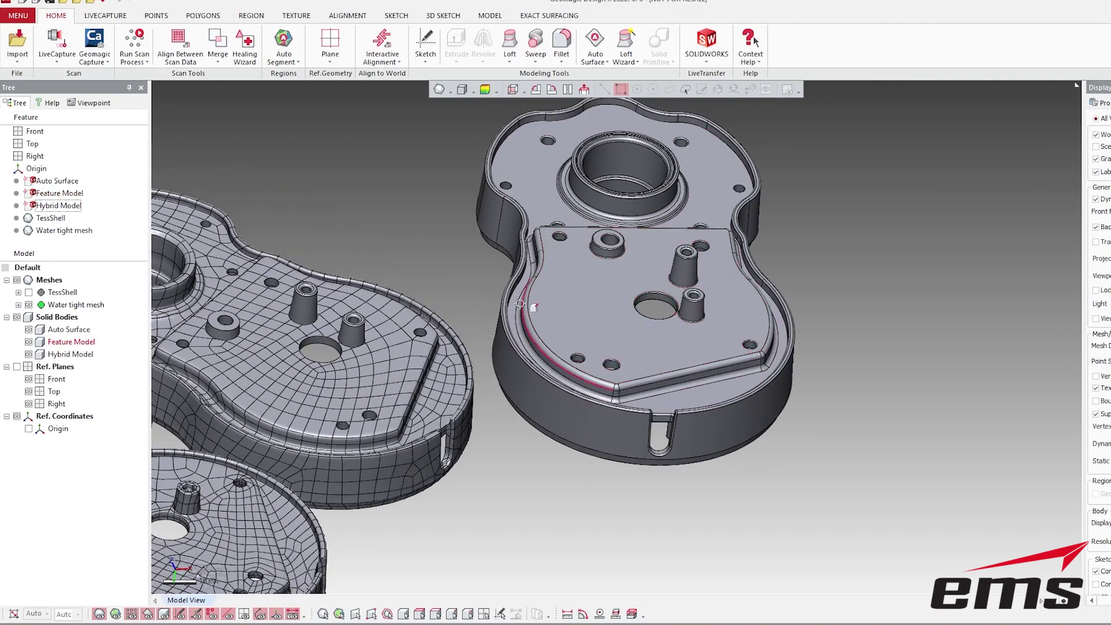
pyautogui.moveTo(528, 323); pyautogui.dragTo(546, 429, button='right')
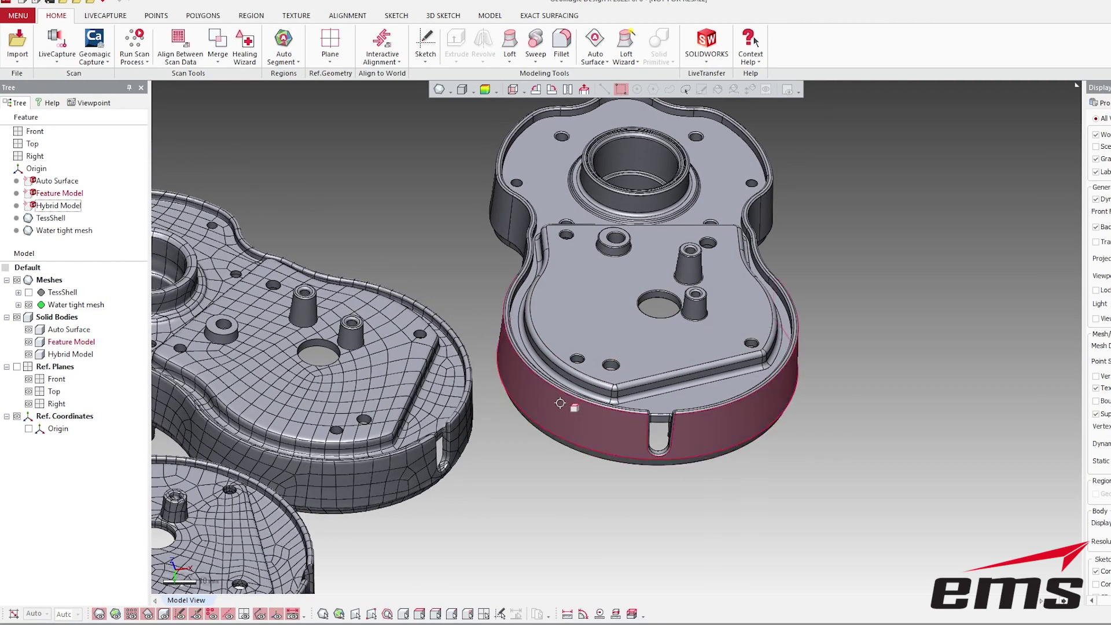
pyautogui.moveTo(630, 426); pyautogui.dragTo(695, 401, button='right')
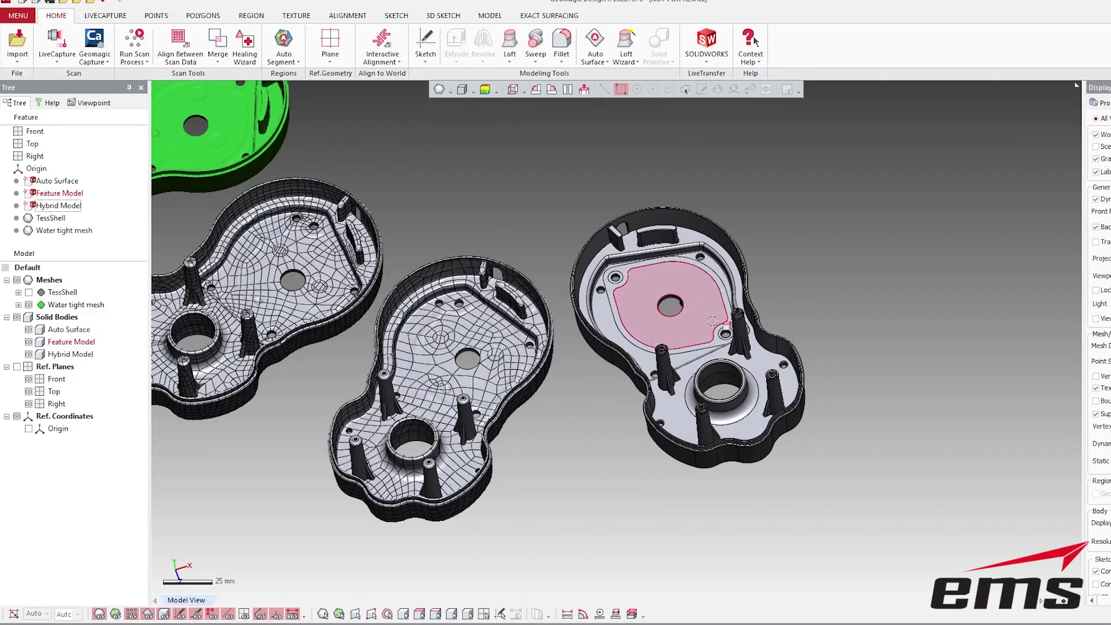
# Step: Compare the Feature Model's top side with the neighbouring Hybrid Model and Auto Surface bodies
pyautogui.moveTo(717, 272); pyautogui.dragTo(577, 340, button='right')
pyautogui.scroll(3, 573, 348)
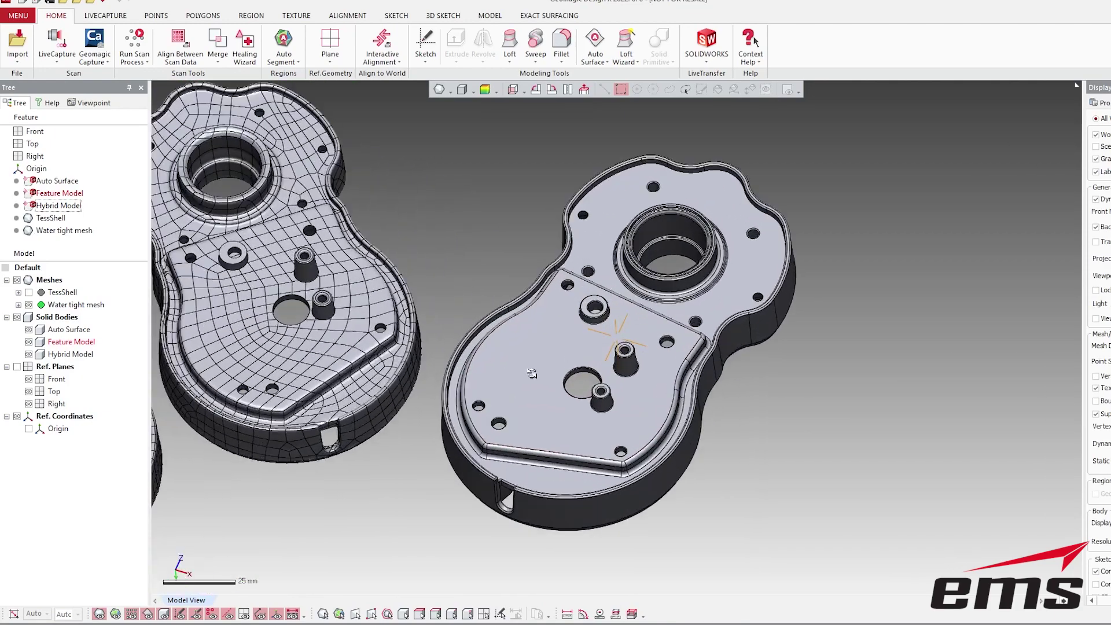
pyautogui.scroll(-3, 551, 416)
pyautogui.keyDown('ctrl'); pyautogui.moveTo(550, 416); pyautogui.dragTo(732, 328, button='right'); pyautogui.keyUp('ctrl')
pyautogui.moveTo(733, 327); pyautogui.dragTo(758, 309, button='middle')
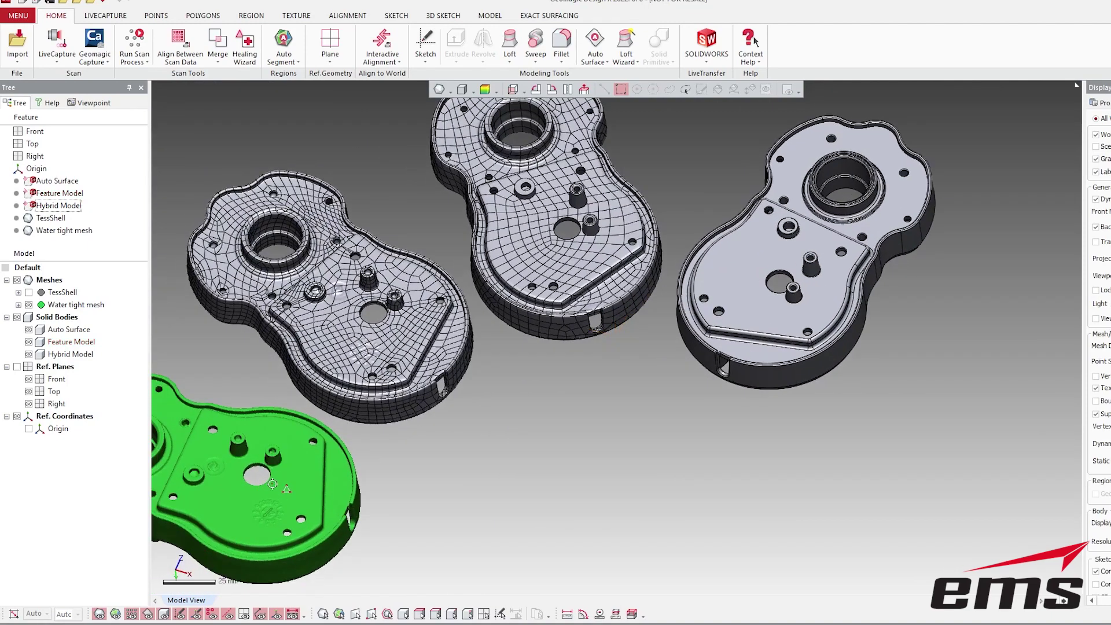
pyautogui.keyDown('ctrl'); pyautogui.moveTo(720, 325); pyautogui.dragTo(587, 382, button='right'); pyautogui.keyUp('ctrl')
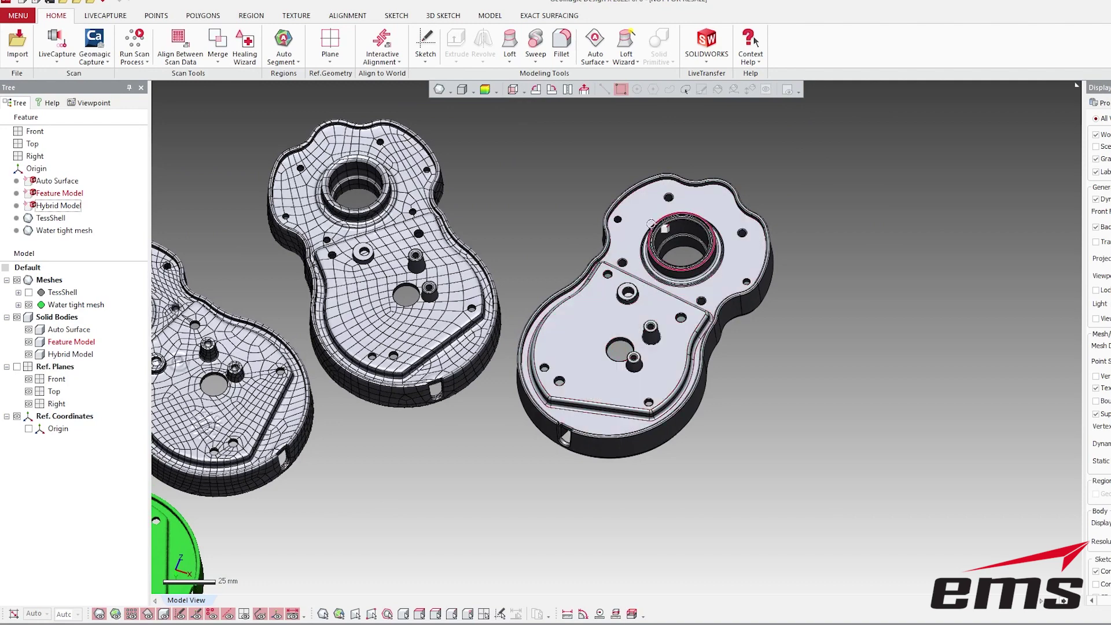
pyautogui.moveTo(582, 399); pyautogui.dragTo(576, 373, button='right')
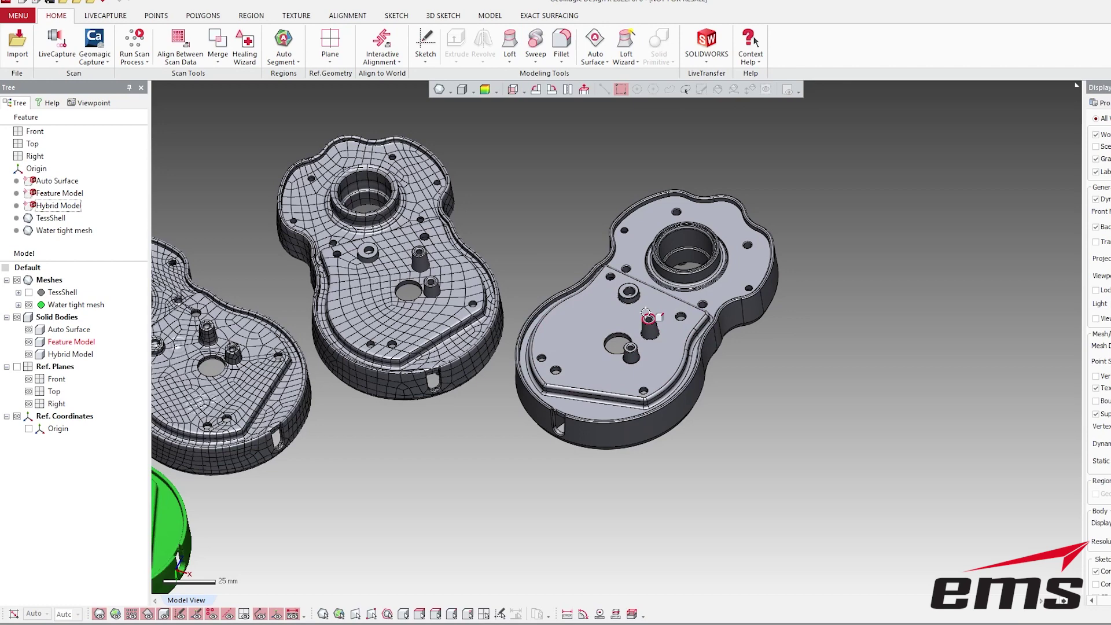
pyautogui.keyDown('ctrl'); pyautogui.moveTo(657, 300); pyautogui.dragTo(625, 290, button='right'); pyautogui.keyUp('ctrl')
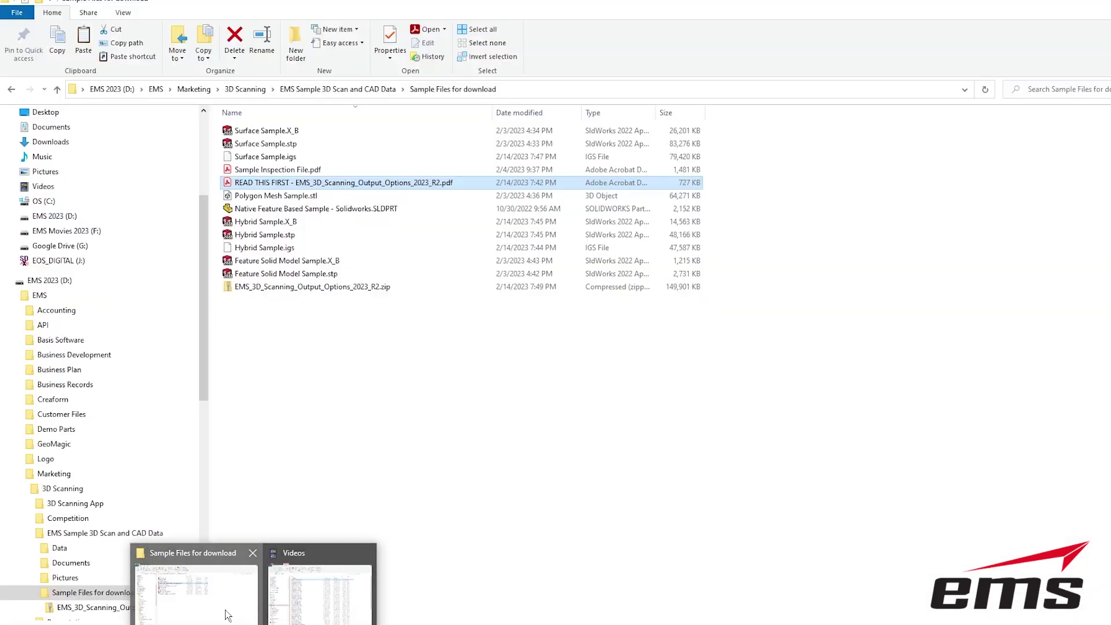
# Step: Check the Feature Solid Model Sample formats in the Sample Files for download folder and return to the Feature Model's raised plate
pyautogui.click(227, 615)
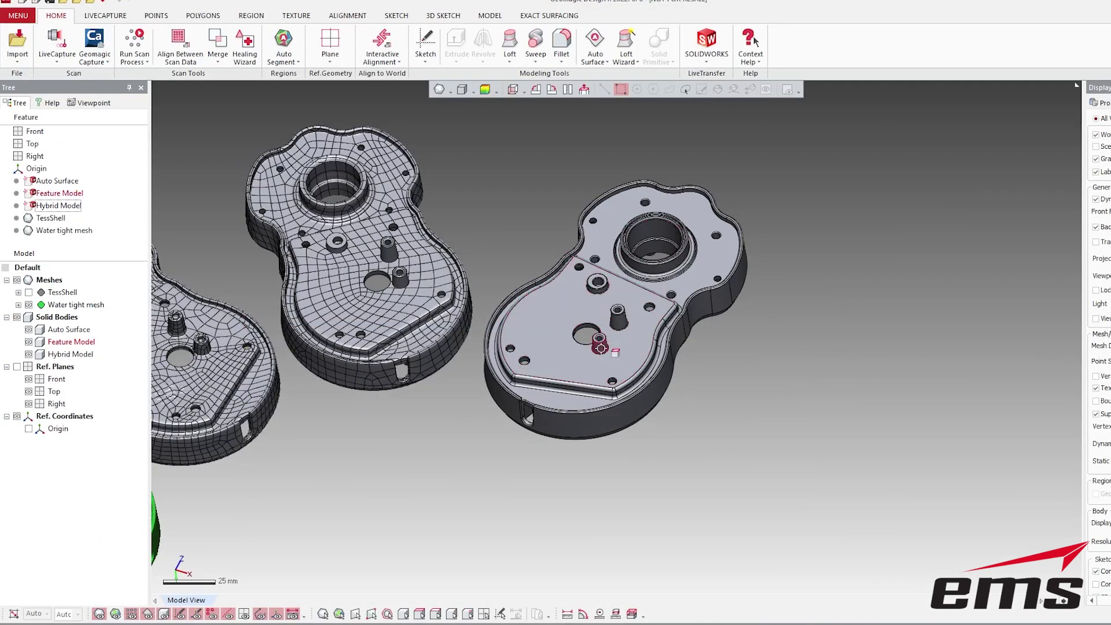
pyautogui.moveTo(590, 344)
pyautogui.mouseDown(button='right')
pyautogui.moveTo(551, 340)
pyautogui.moveTo(568, 346)
pyautogui.mouseUp(button='right')
pyautogui.scroll(3, 568, 346)
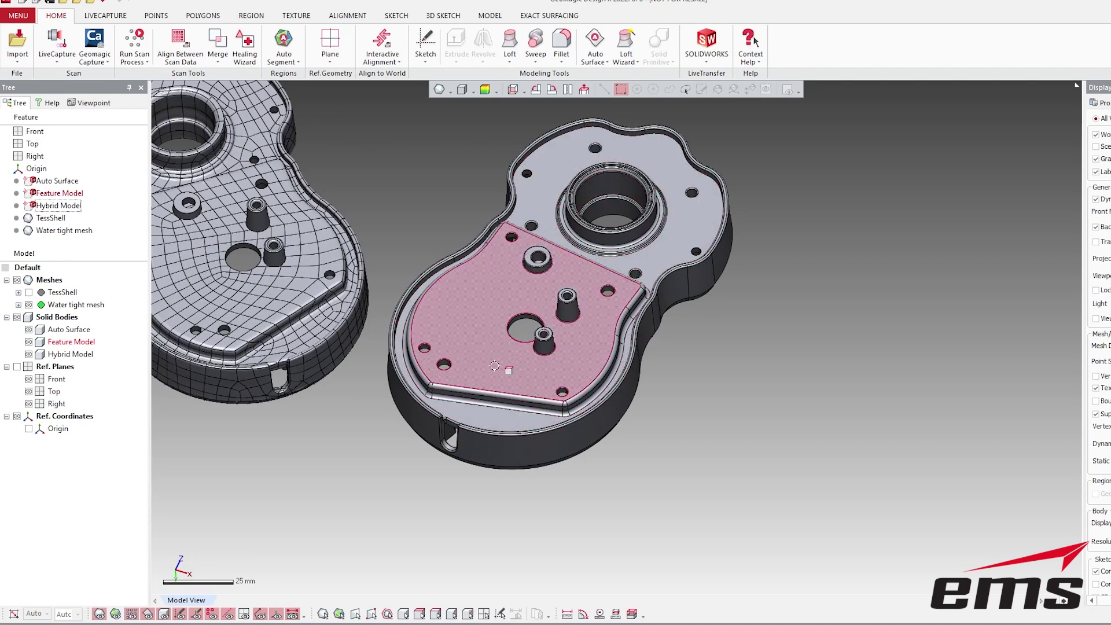
pyautogui.scroll(-3, 499, 346)
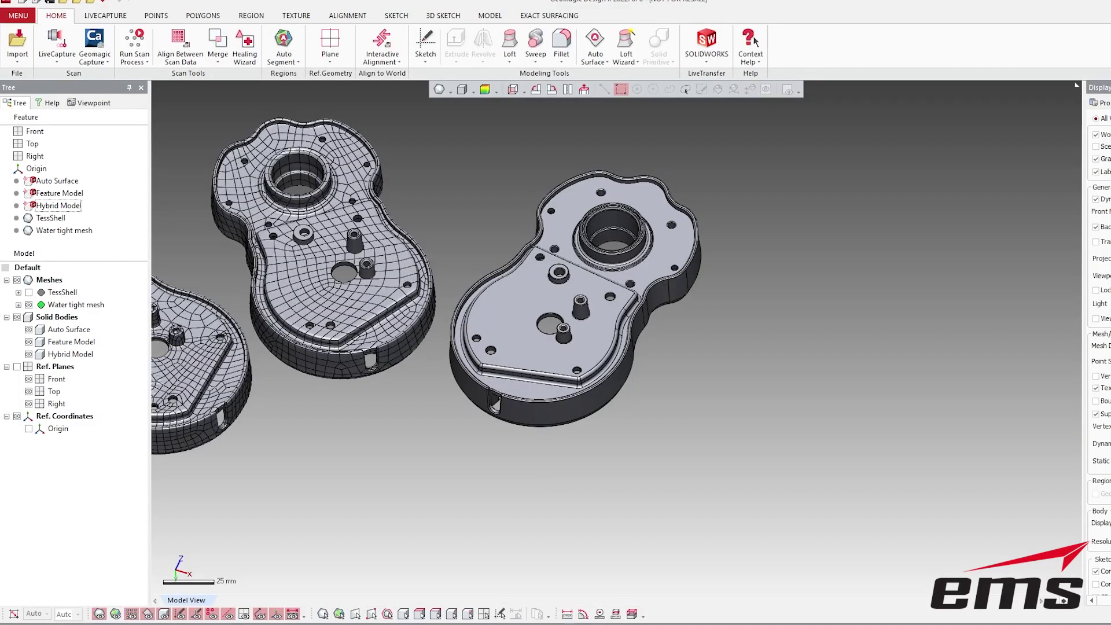
# Step: Open READ THIS FIRST - EMS_3D_Scanning_Output_Options_2023_R2.pdf from the Sample Files for download folder and look through the Inspection Report page
pyautogui.click(199, 582)
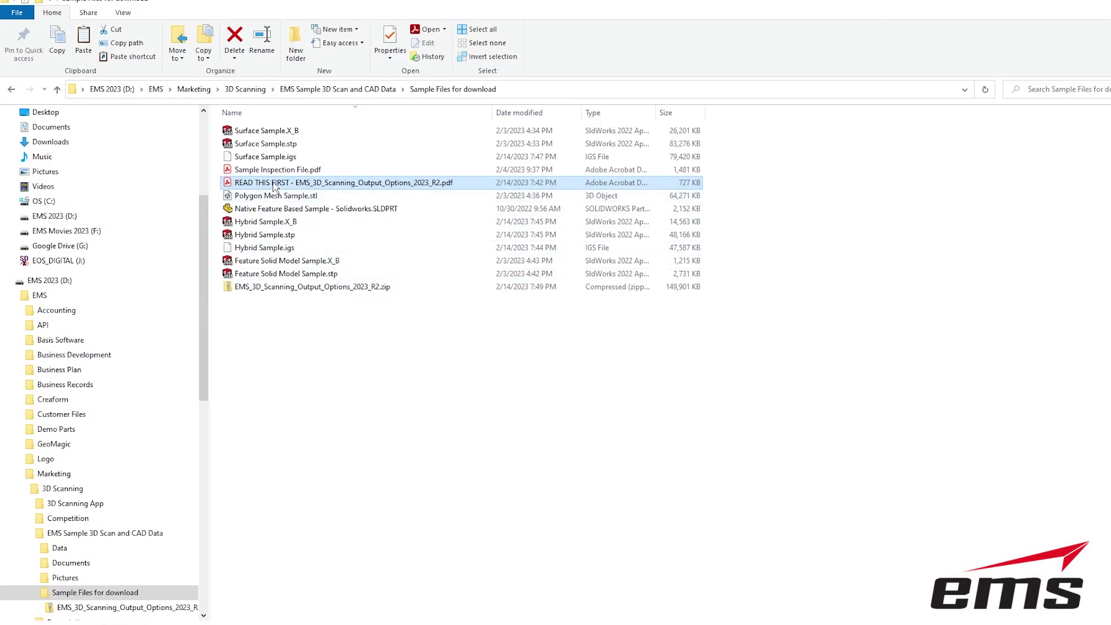
pyautogui.doubleClick(274, 183)
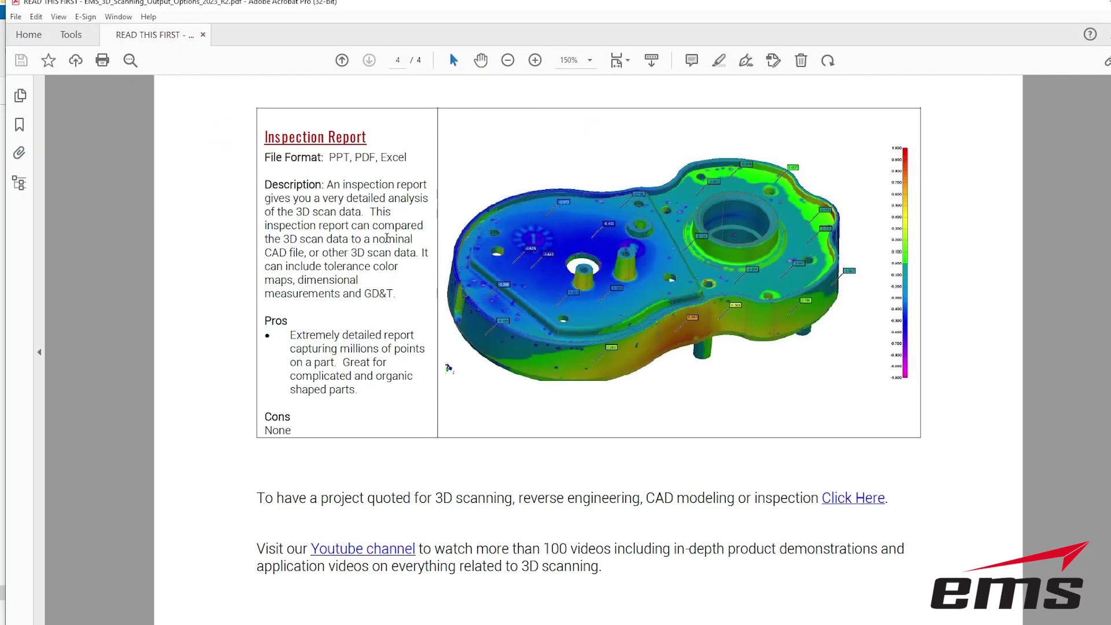
pyautogui.scroll(-2, 472, 307)
pyautogui.scroll(2, 483, 307)
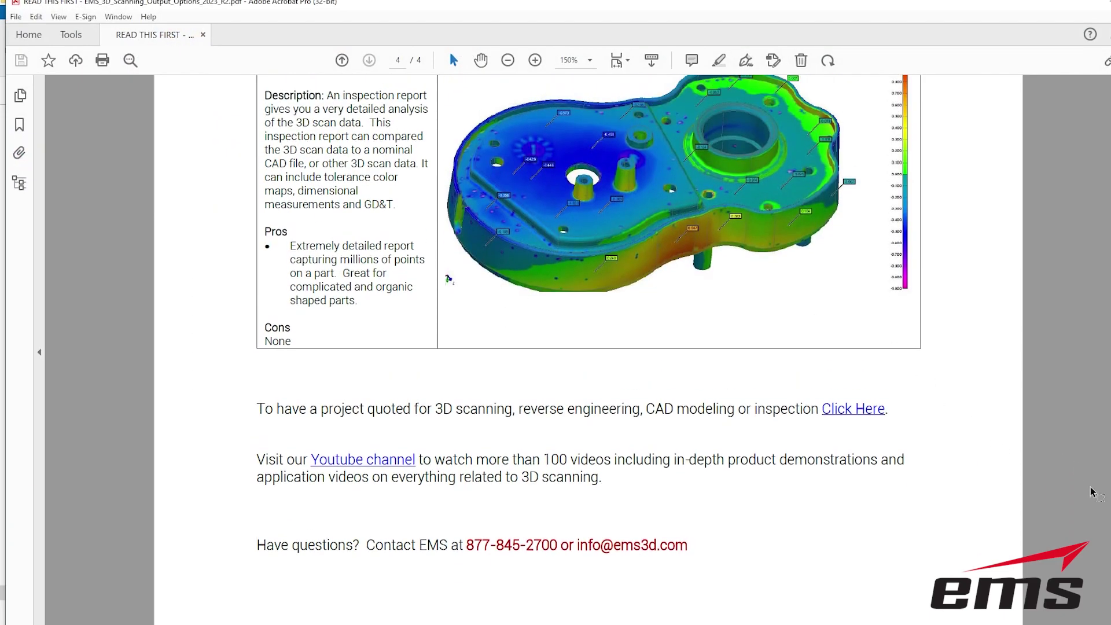
# Step: Review the Native Feature Solid Model section of the output options guide, then switch to Geomagic Design X and check the LiveTransfer CAD targets
pyautogui.scroll(10, 578, 347)
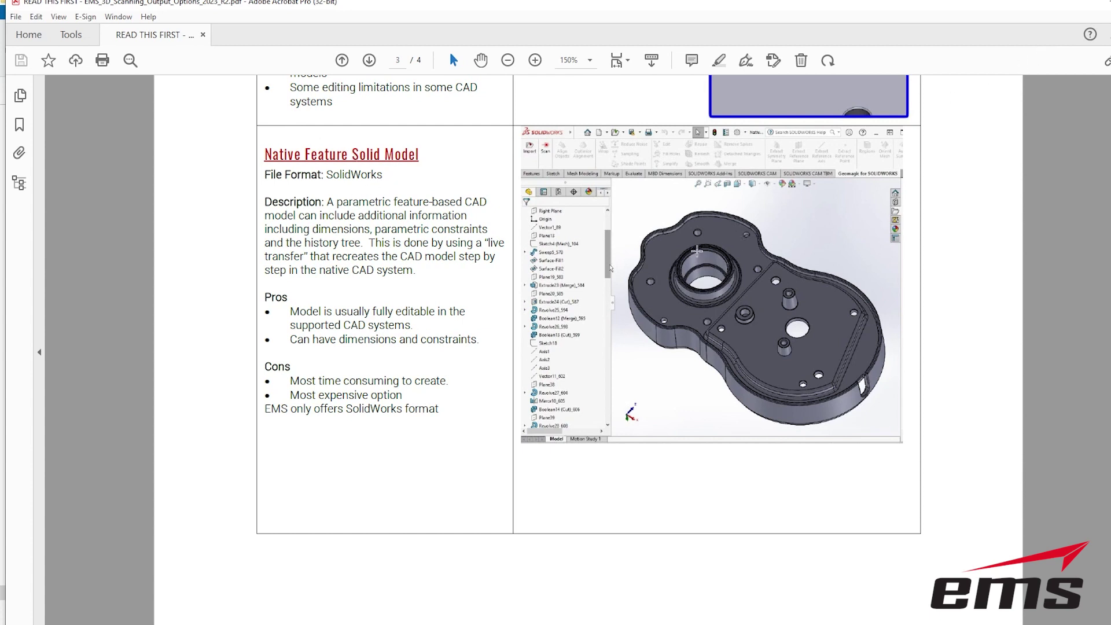
pyautogui.click(1102, 3)
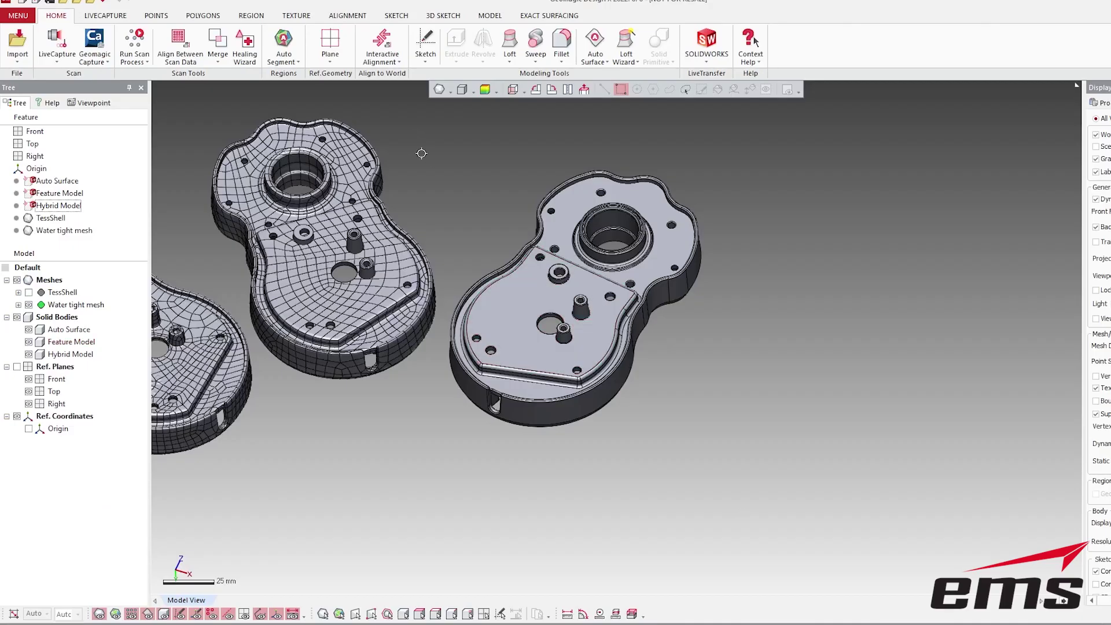
pyautogui.click(703, 63)
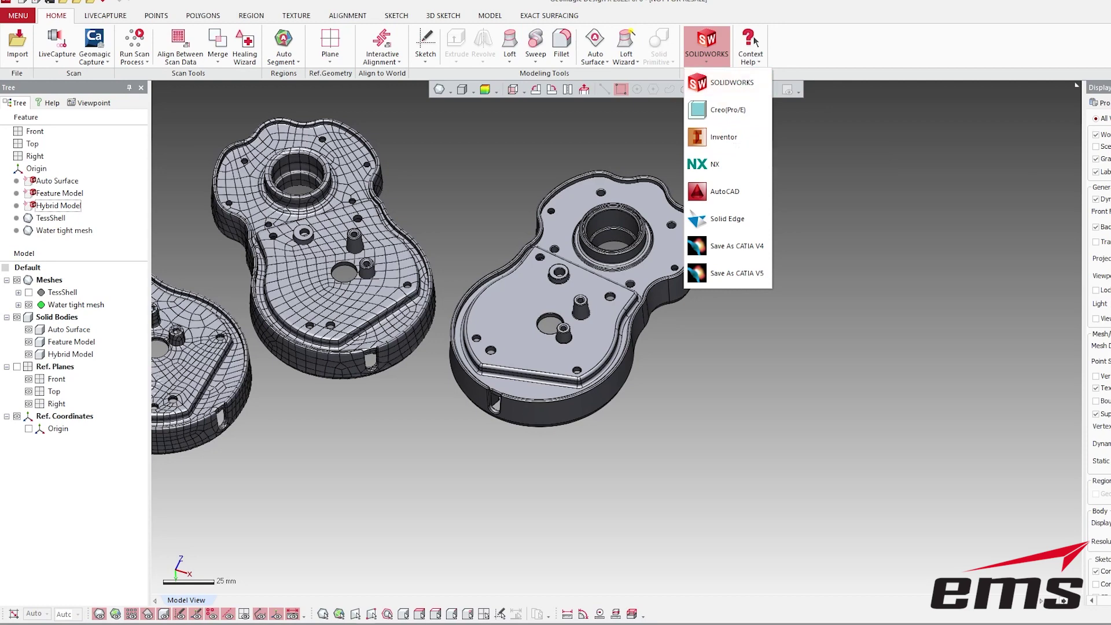
pyautogui.click(226, 612)
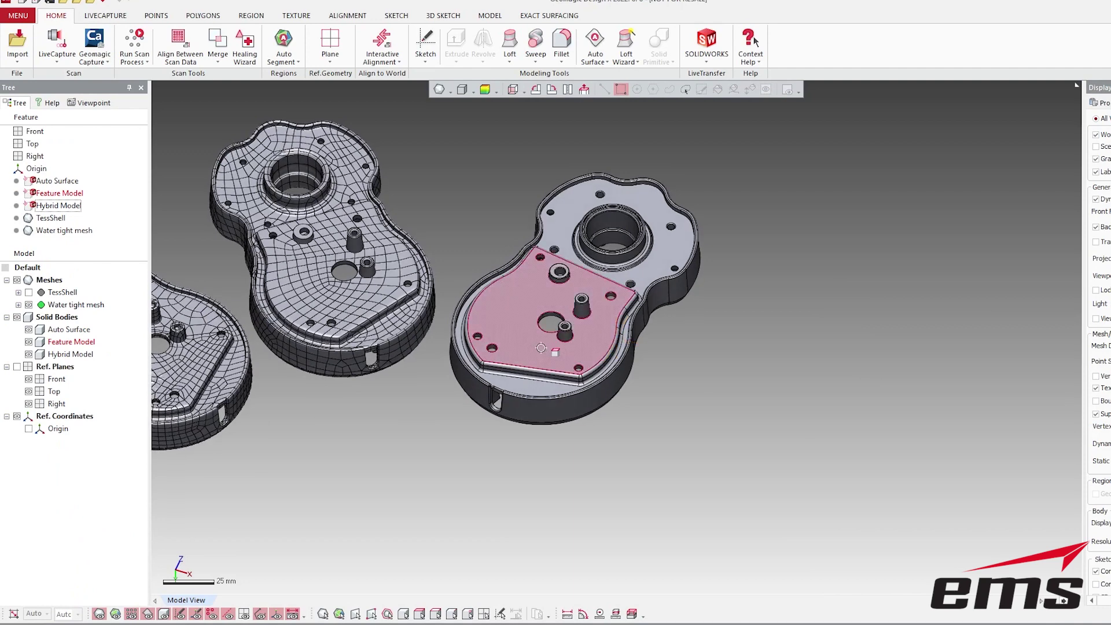
# Step: Examine the Feature Model's raised plate and through hole up close and check the supported LiveTransfer CAD systems
pyautogui.scroll(5, 540, 348)
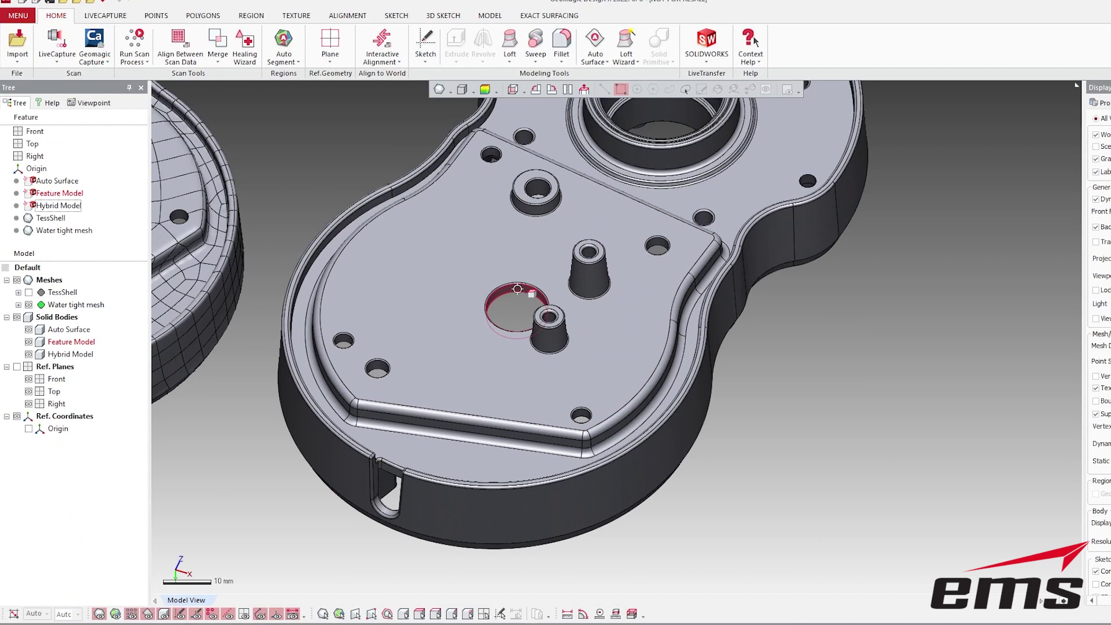
pyautogui.scroll(-2, 517, 288)
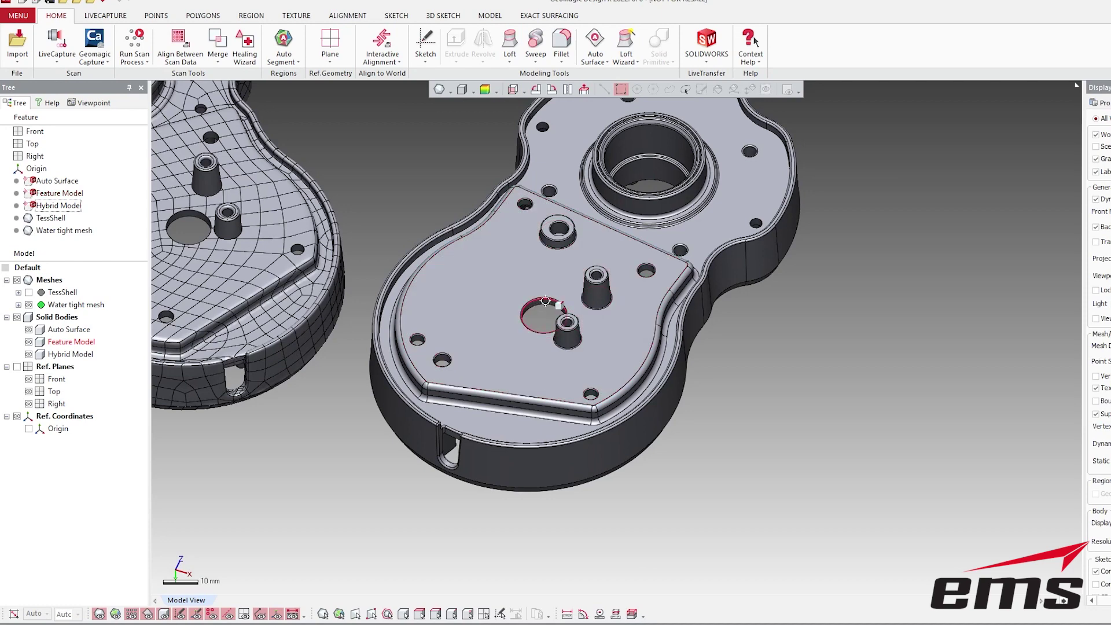
pyautogui.scroll(-5, 545, 301)
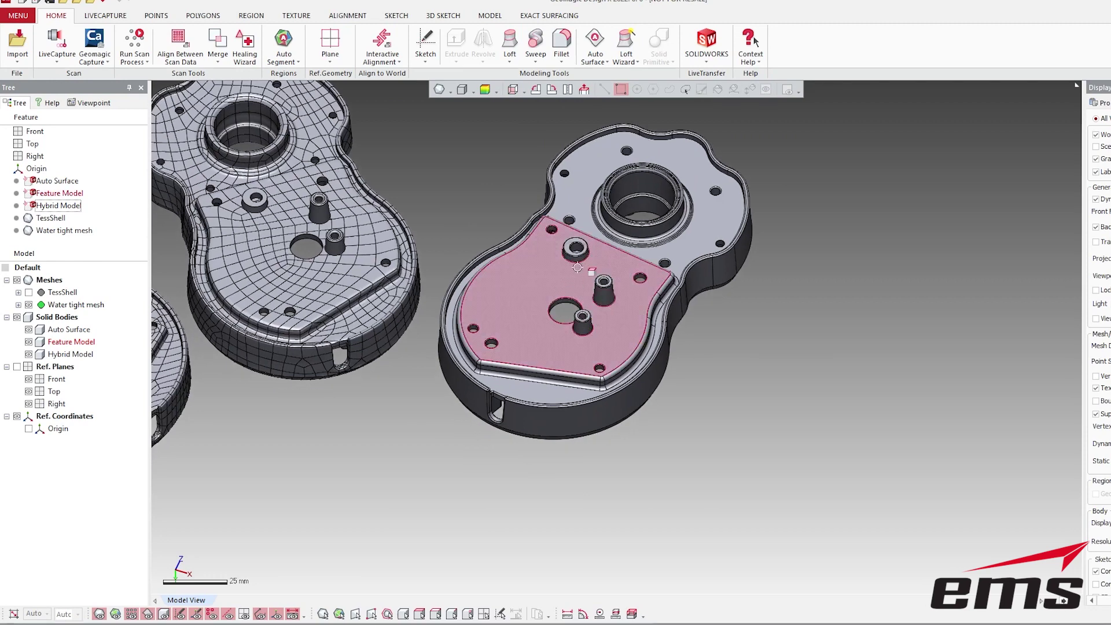
pyautogui.moveTo(620, 264); pyautogui.dragTo(613, 332, button='right')
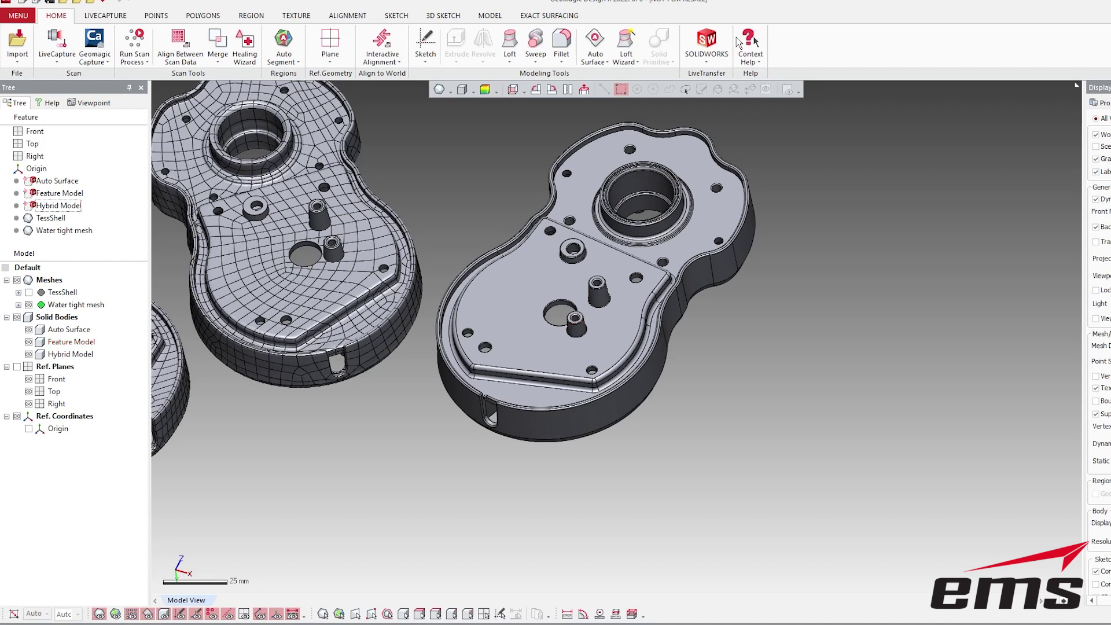
pyautogui.click(704, 63)
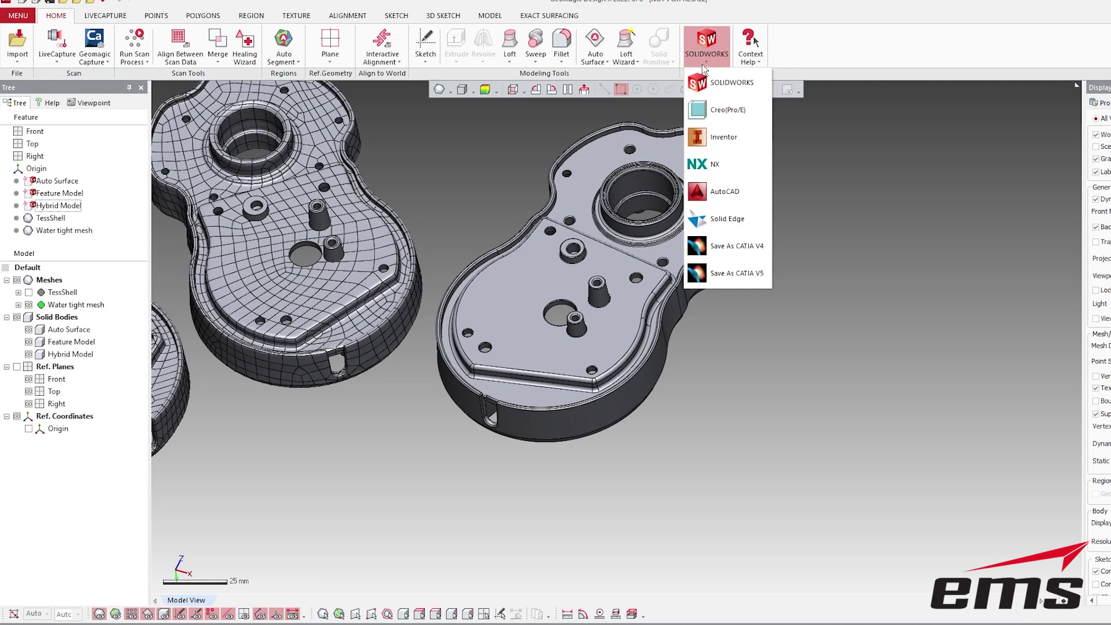
pyautogui.click(451, 225)
# Step: Compare the watertight mesh, Auto Surface, Hybrid Model and Feature Model from the top and underside, and recheck the LiveTransfer targets
pyautogui.scroll(-3, 486, 237)
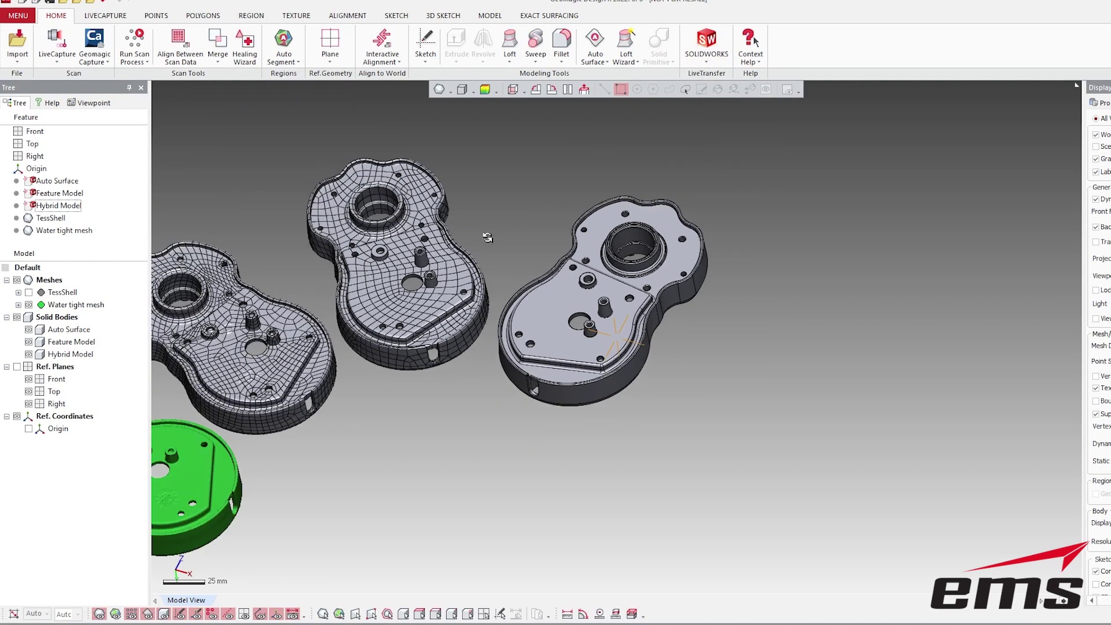
pyautogui.keyDown('ctrl'); pyautogui.moveTo(345, 332); pyautogui.dragTo(734, 313, button='right'); pyautogui.keyUp('ctrl')
pyautogui.moveTo(755, 243); pyautogui.dragTo(804, 196, button='right')
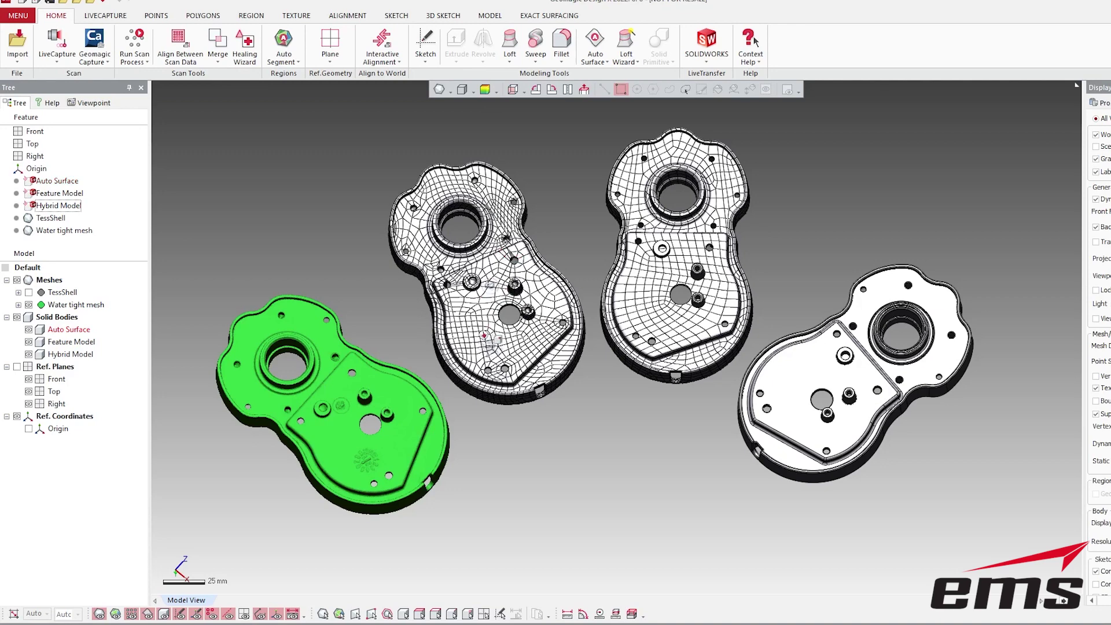
pyautogui.scroll(1, 486, 336)
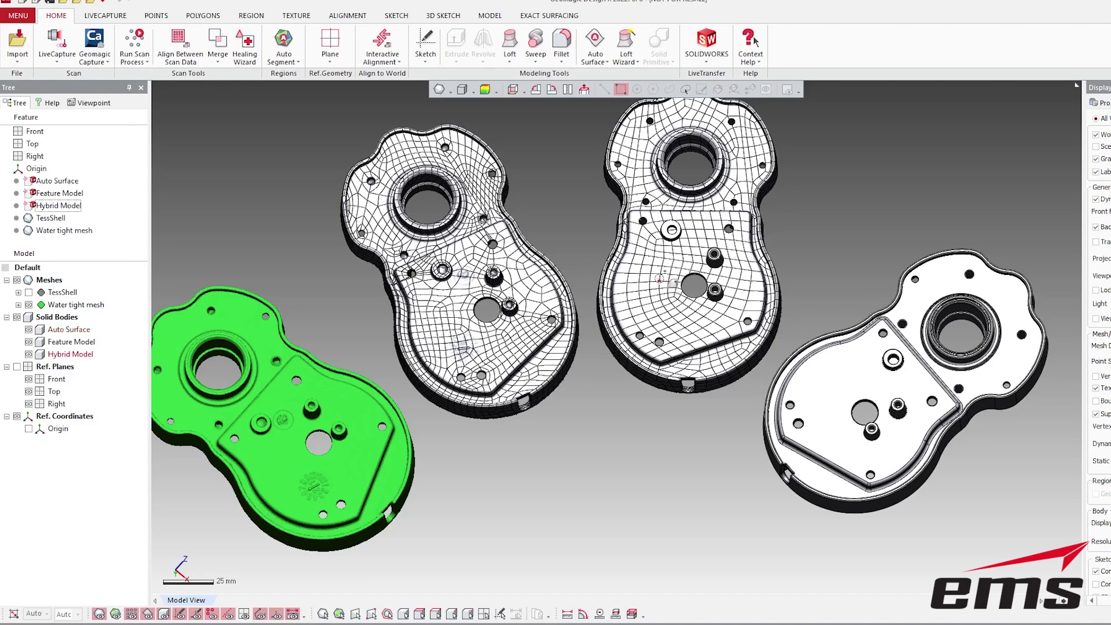
pyautogui.moveTo(661, 278); pyautogui.dragTo(609, 302, button='middle')
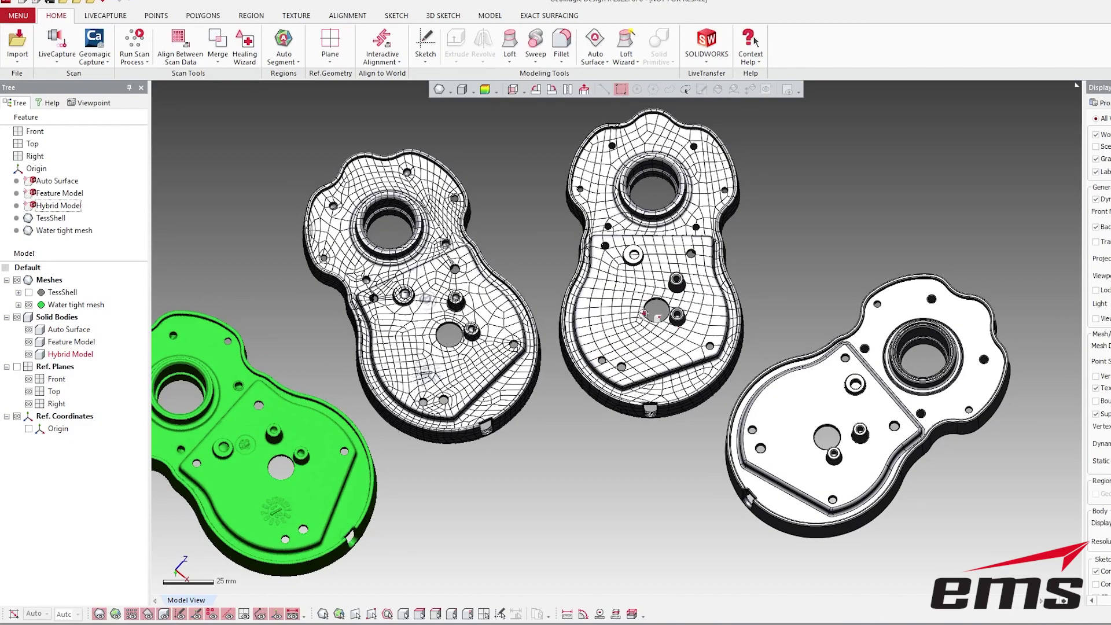
pyautogui.moveTo(660, 363); pyautogui.dragTo(570, 141, button='right')
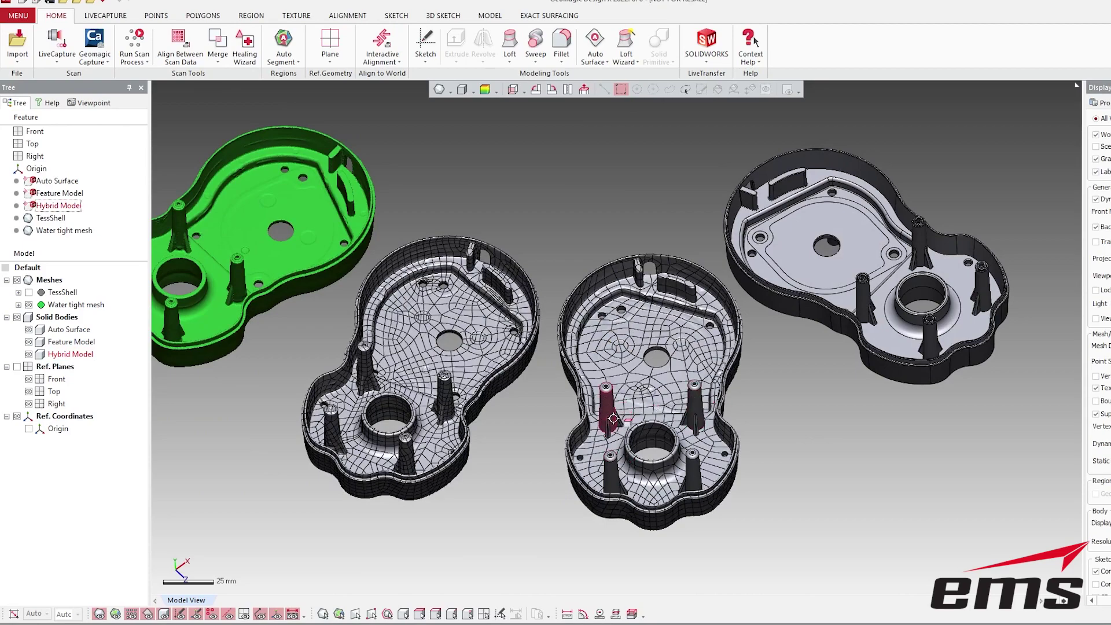
pyautogui.moveTo(613, 411); pyautogui.dragTo(643, 414, button='right')
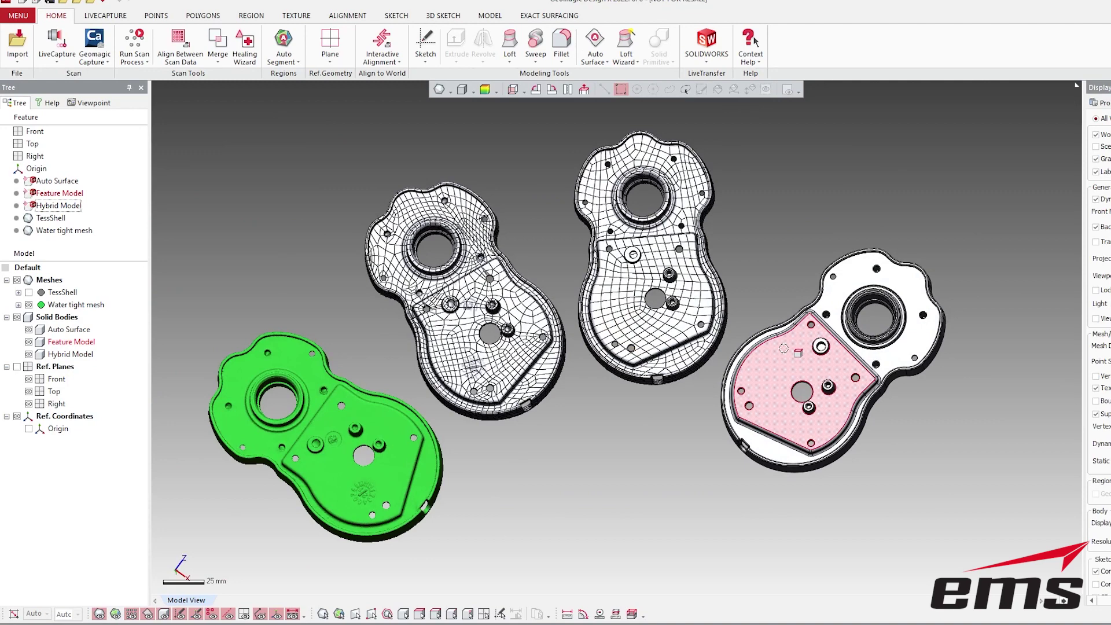
pyautogui.click(706, 45)
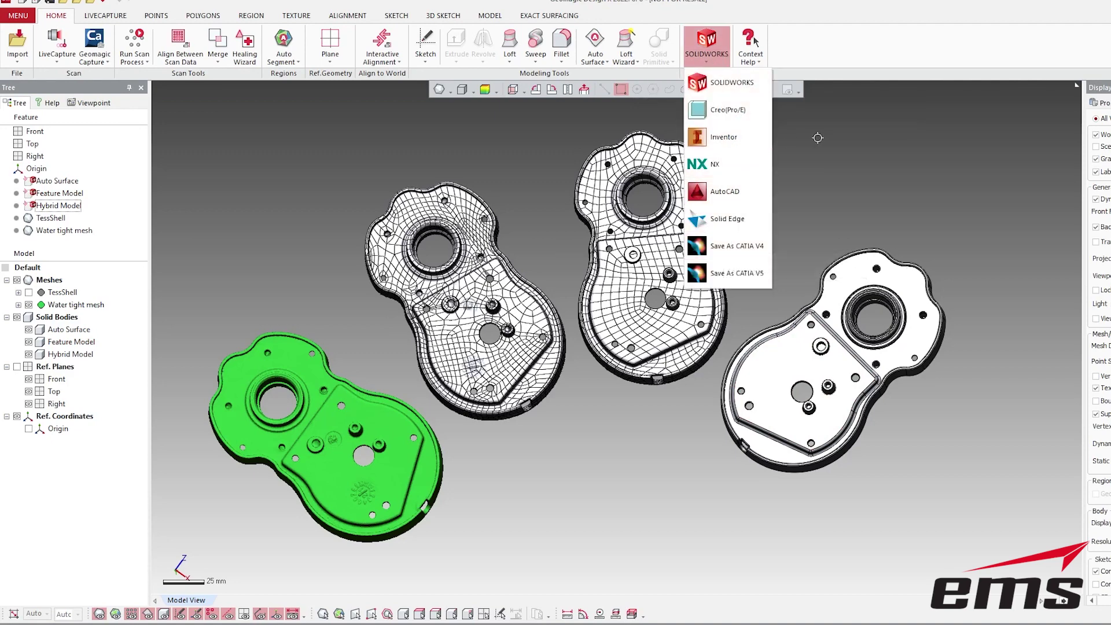
pyautogui.click(707, 42)
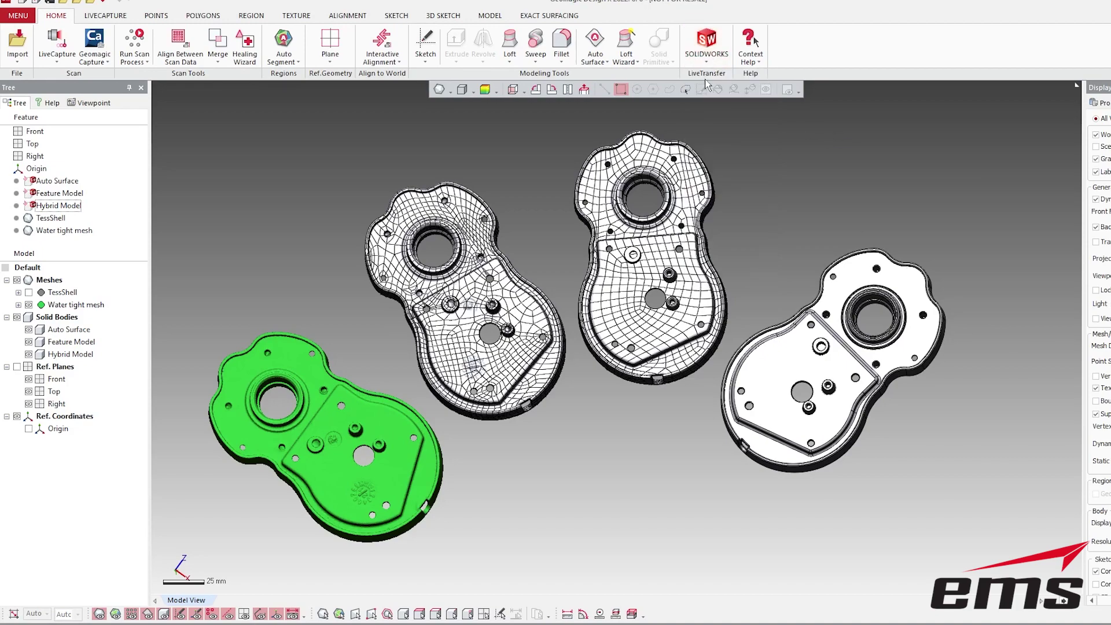
# Step: Show the TessShell color-mapped mesh beside the four models and view it at an angle
pyautogui.moveTo(640, 289); pyautogui.dragTo(631, 399, button='right')
pyautogui.moveTo(630, 398); pyautogui.dragTo(556, 382, button='middle')
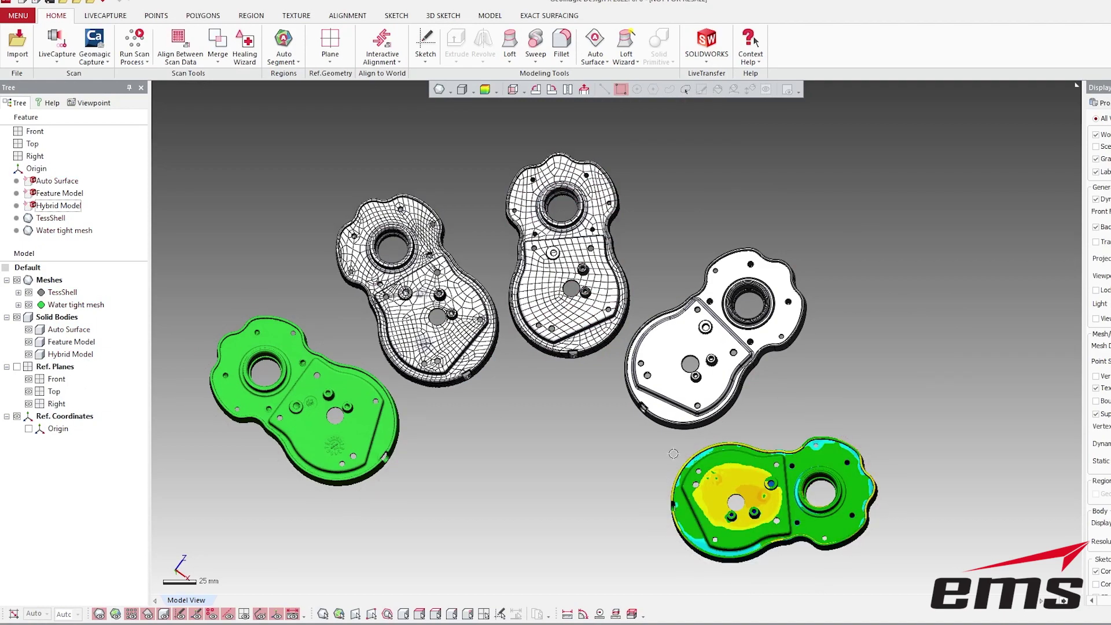
pyautogui.moveTo(791, 442)
pyautogui.mouseDown(button='right')
pyautogui.moveTo(559, 406)
pyautogui.moveTo(564, 394)
pyautogui.moveTo(536, 358)
pyautogui.moveTo(565, 372)
pyautogui.mouseUp(button='right')
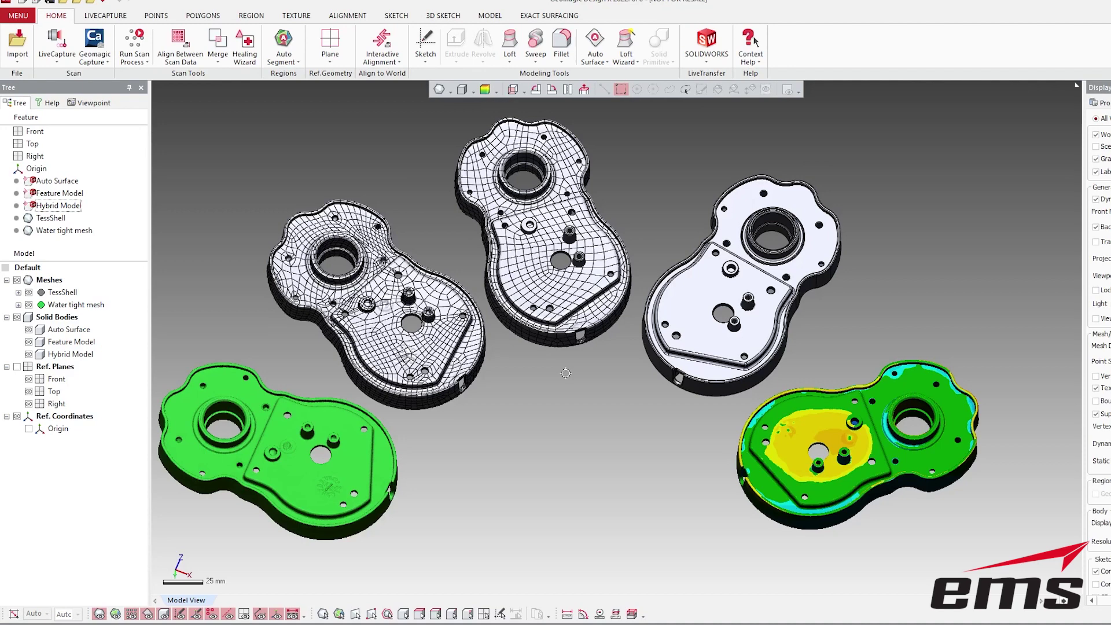
pyautogui.moveTo(683, 481); pyautogui.dragTo(678, 298, button='right')
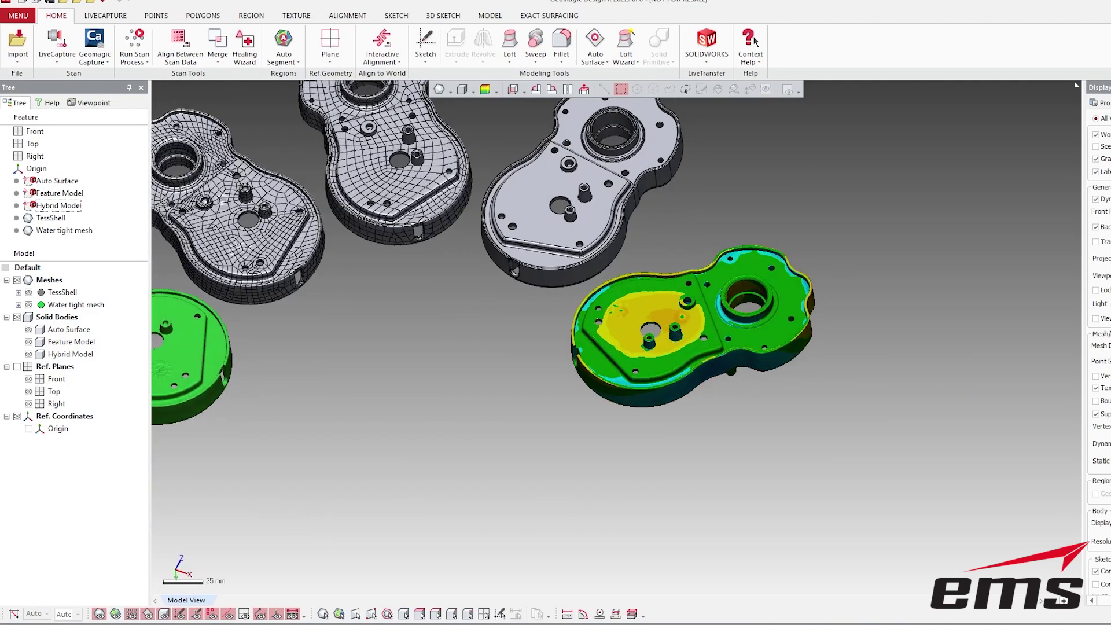
# Step: Open Sample Inspection File.pdf from the Sample Files for download folder and enlarge its cover page to 100%
pyautogui.click(237, 599)
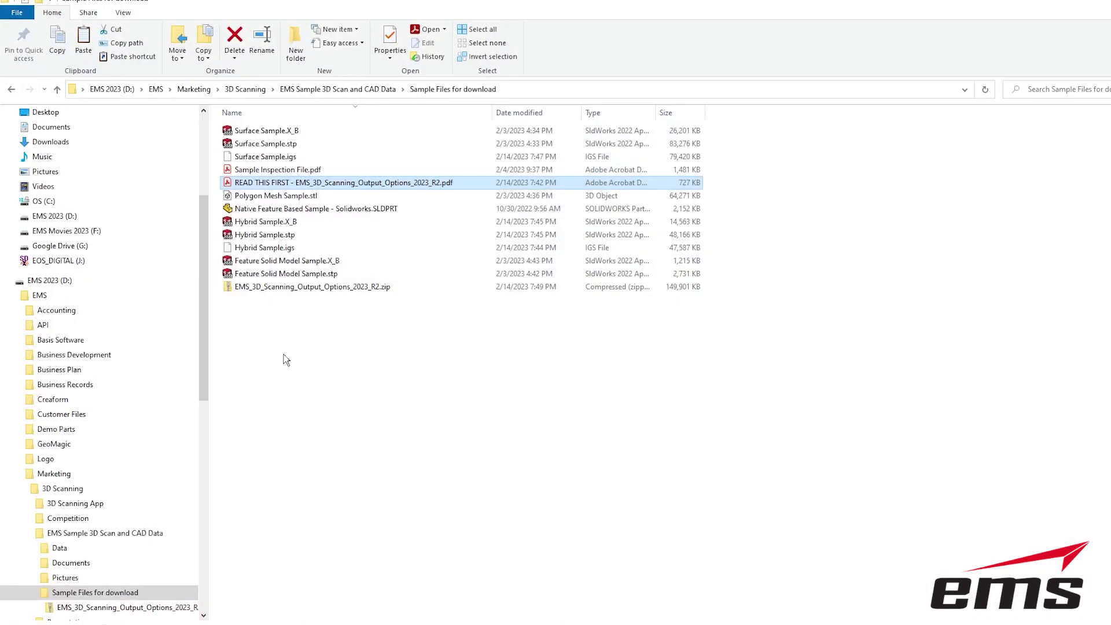
pyautogui.doubleClick(272, 170)
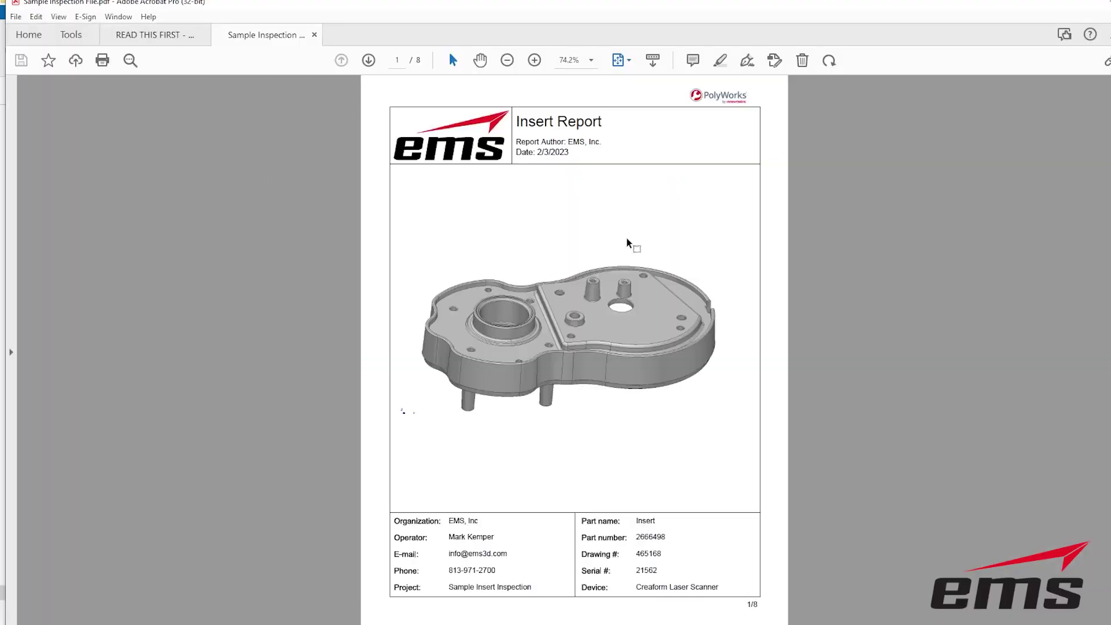
pyautogui.click(533, 61)
pyautogui.scroll(-3, 566, 459)
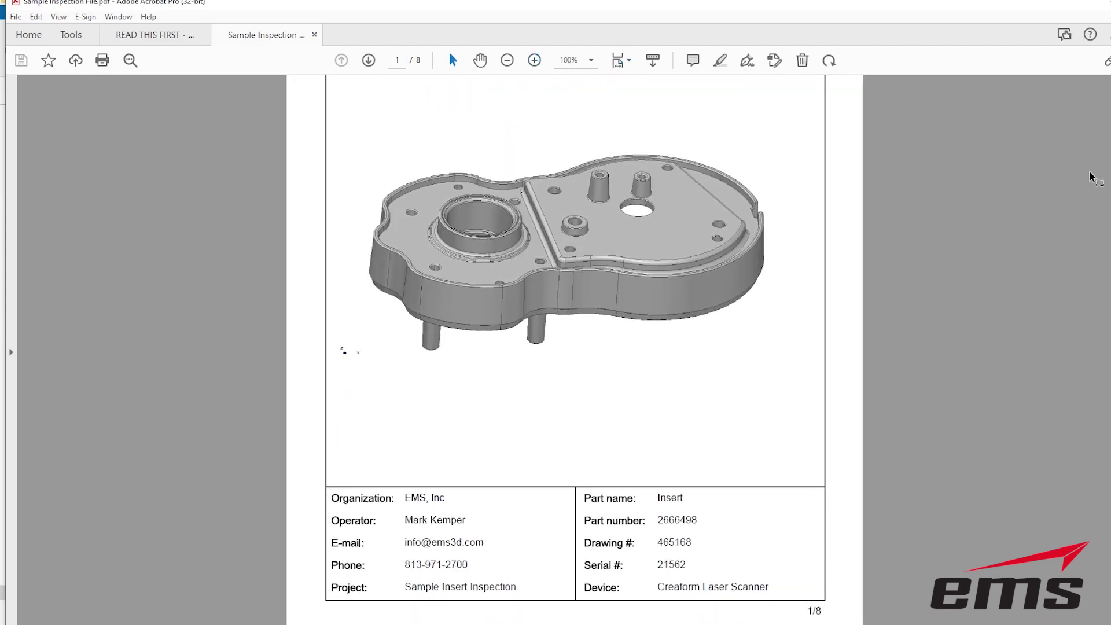
# Step: Read through the inspection report's datum controls, color deviation maps and Circle Pattern results table
pyautogui.moveTo(1109, 173); pyautogui.dragTo(1109, 237)
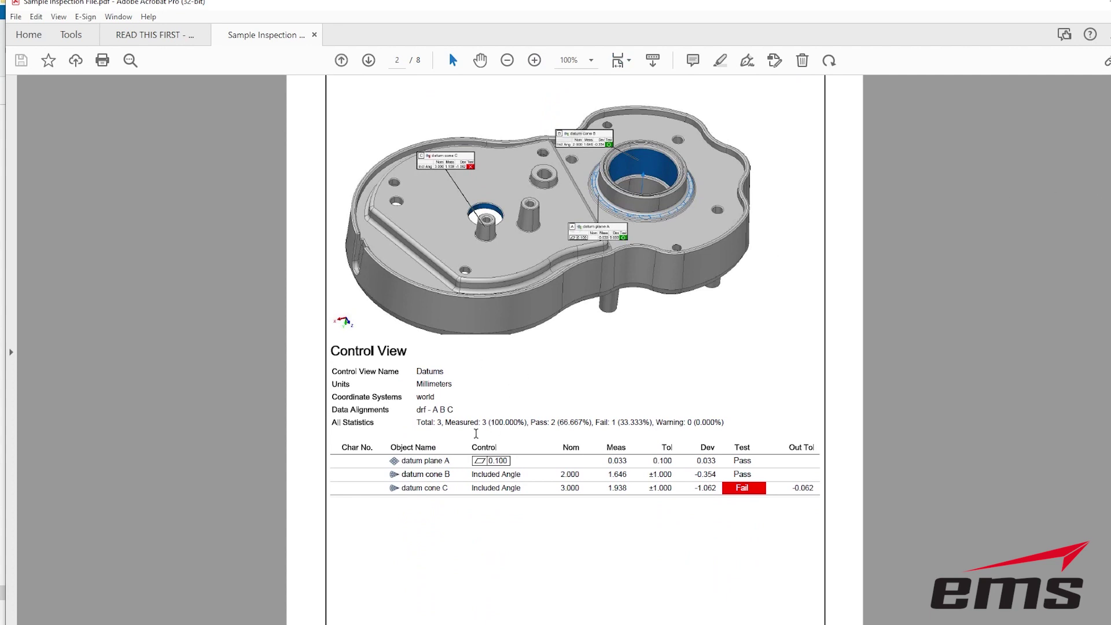
pyautogui.scroll(-10, 575, 349)
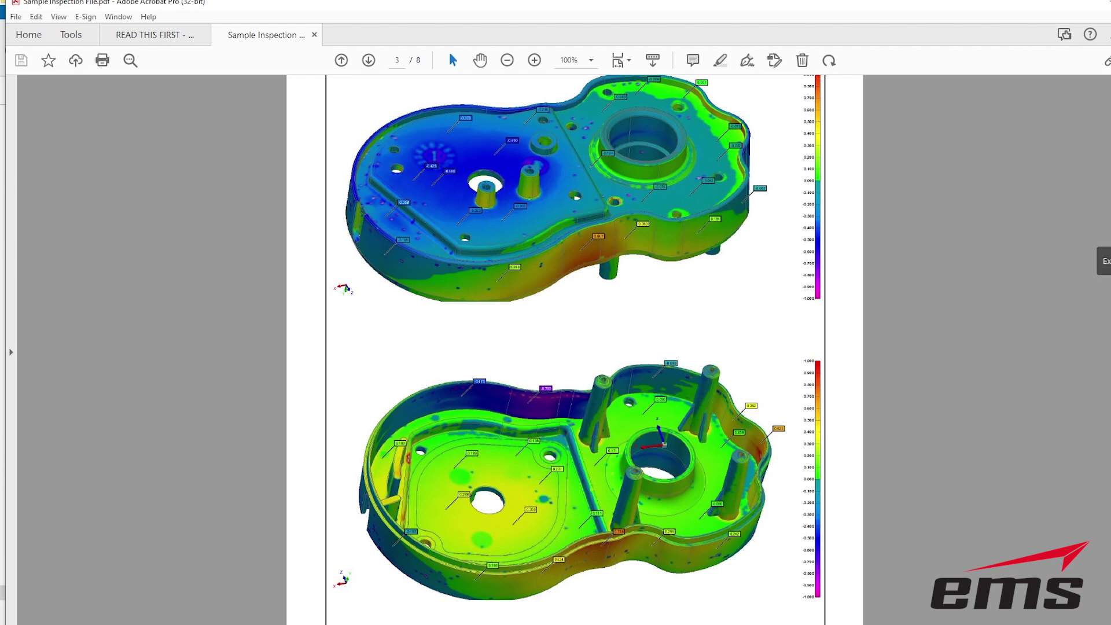
pyautogui.scroll(-13, 574, 350)
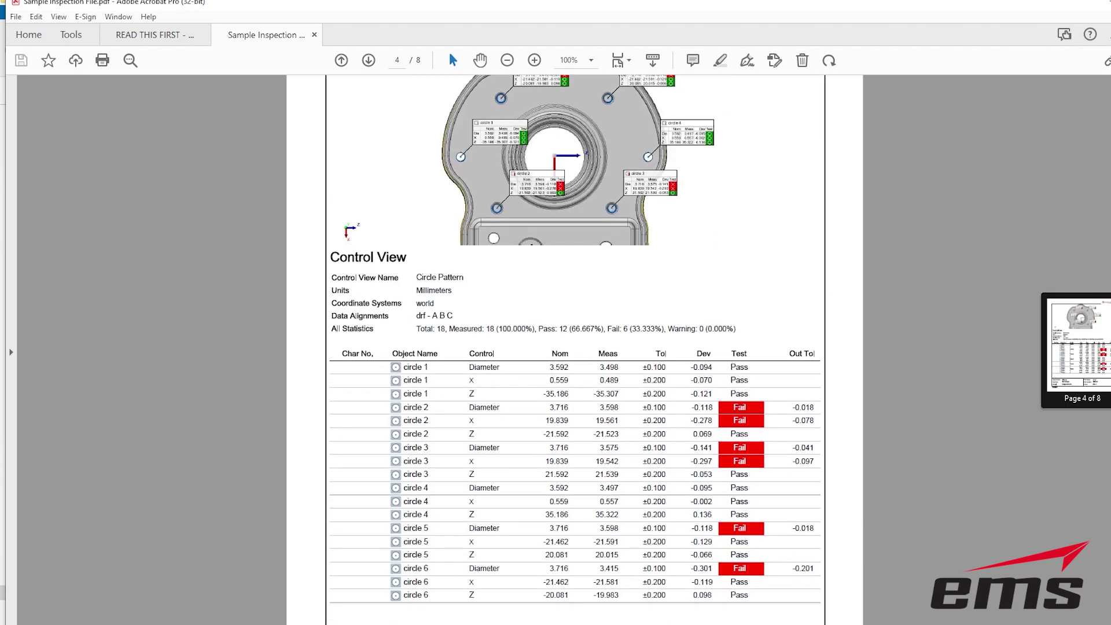
pyautogui.scroll(1, 574, 350)
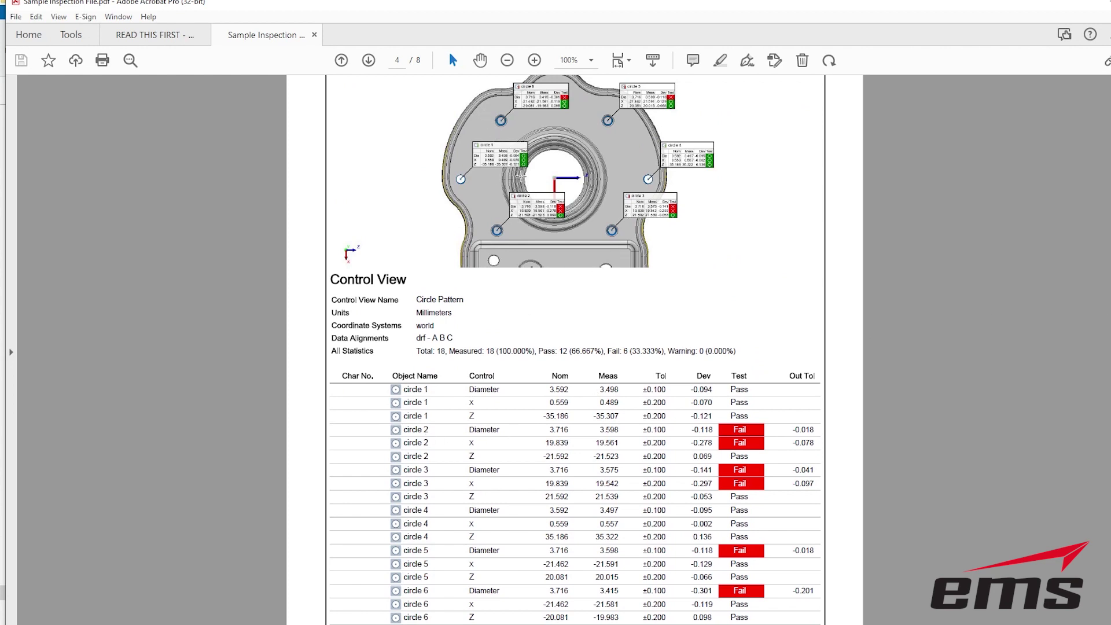
pyautogui.scroll(-1, 539, 372)
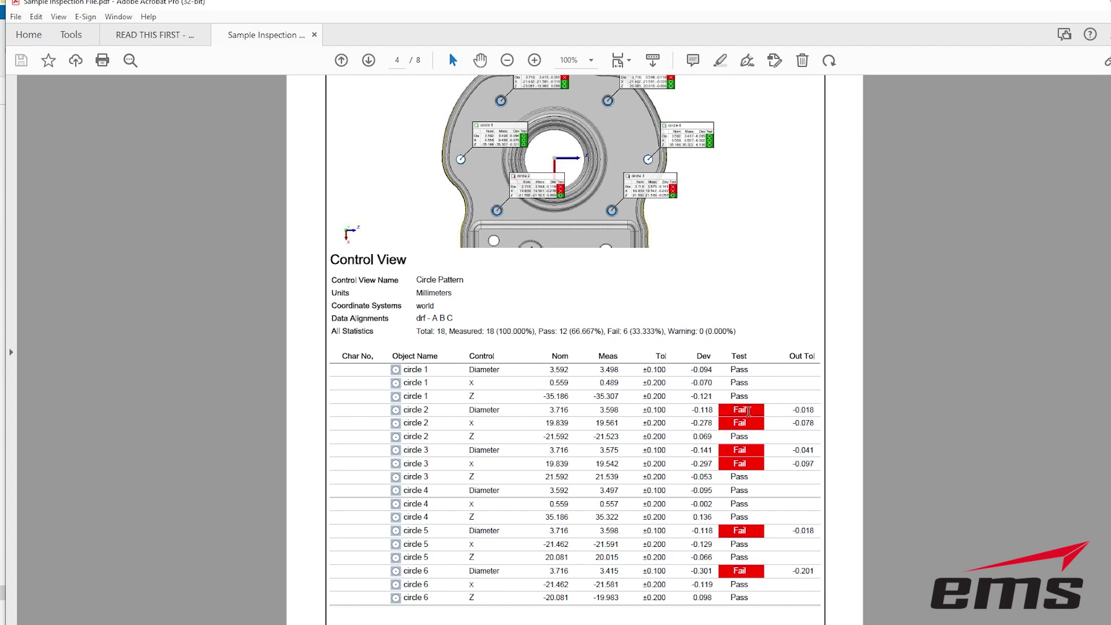
pyautogui.scroll(-3, 691, 472)
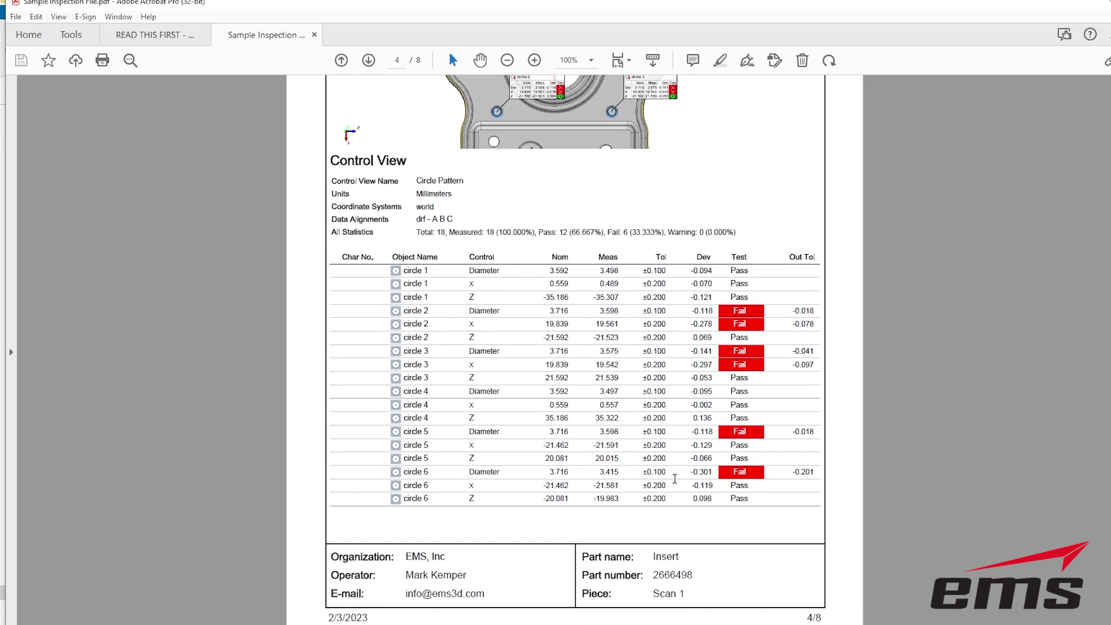
# Step: Review the report's Hole Dimensions, cross-section deviation, Right Side Features and Left Features pages, then return to the cover page
pyautogui.scroll(-5, 675, 479)
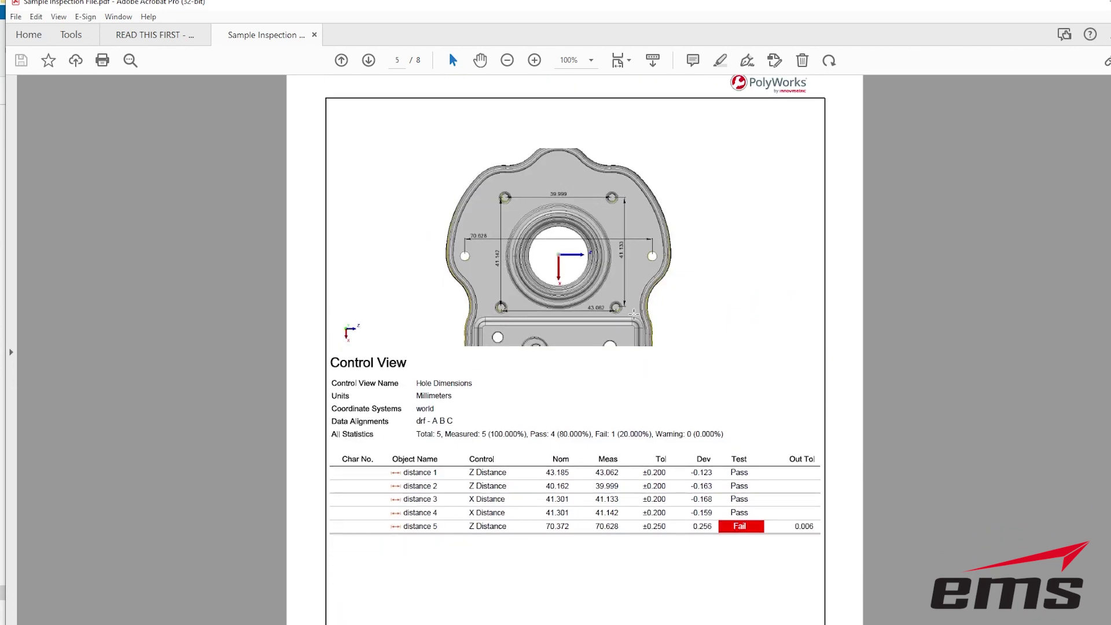
pyautogui.scroll(-4, 646, 387)
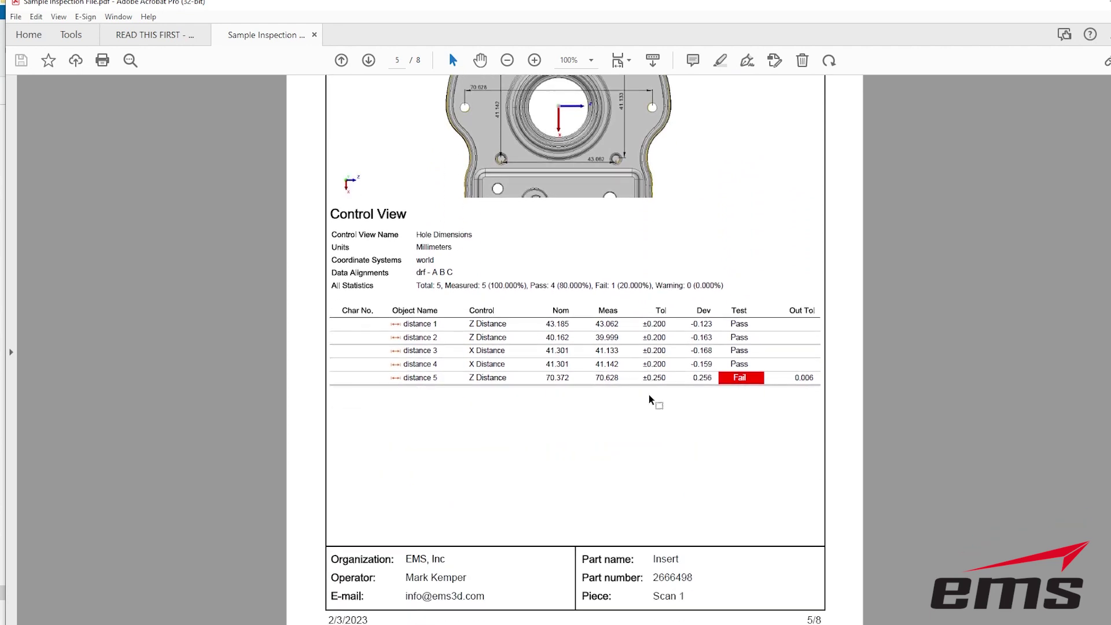
pyautogui.scroll(-1, 651, 399)
pyautogui.moveTo(1110, 392); pyautogui.dragTo(1110, 450)
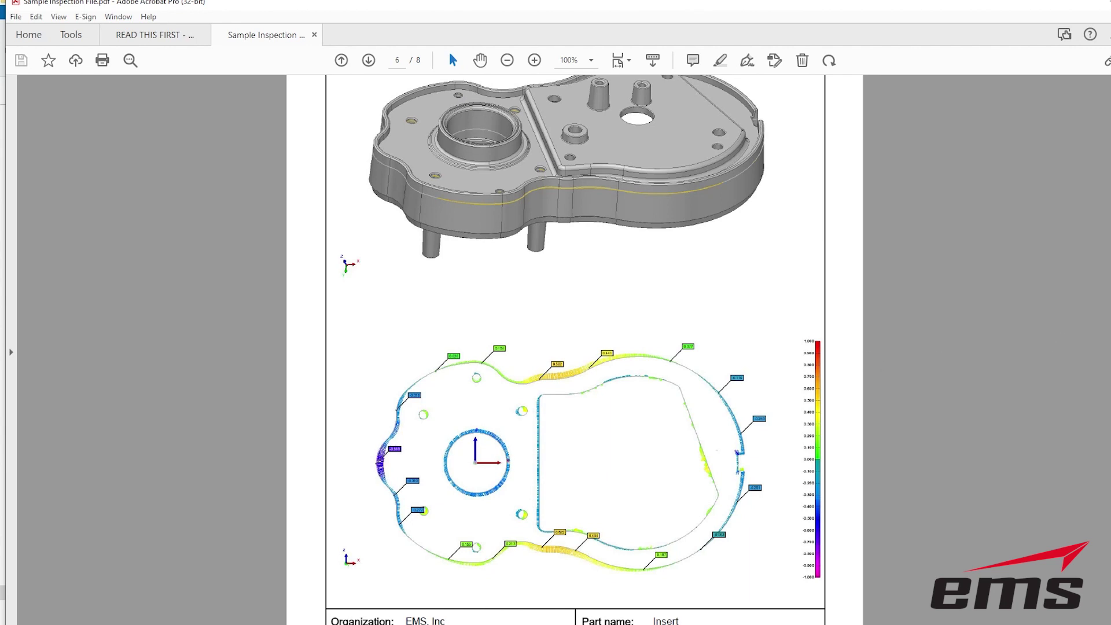
pyautogui.scroll(-10, 576, 350)
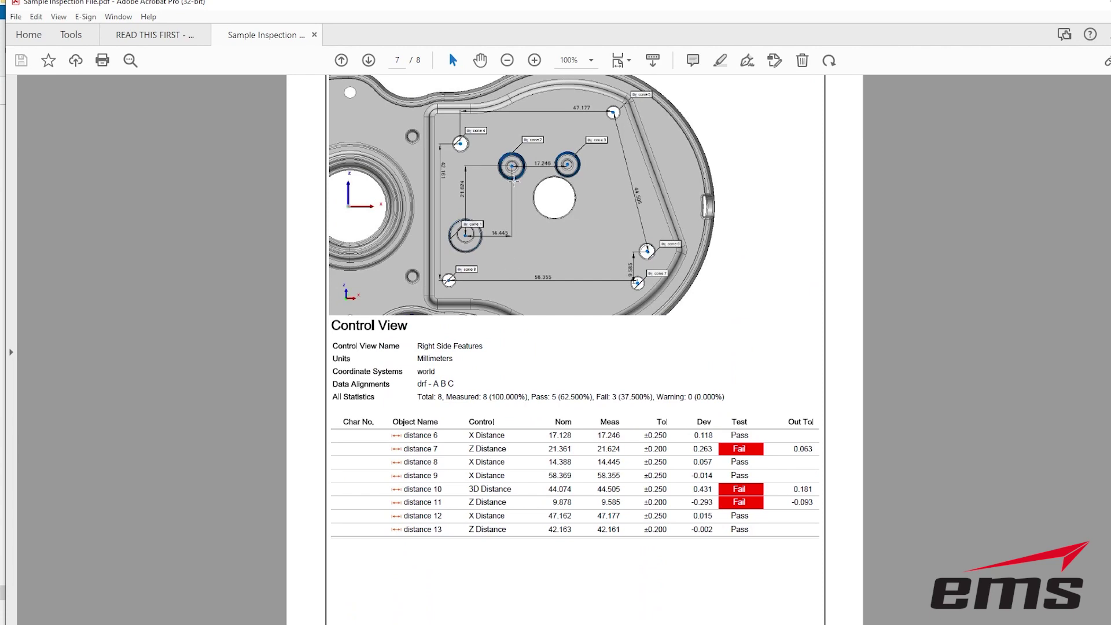
pyautogui.scroll(-10, 576, 348)
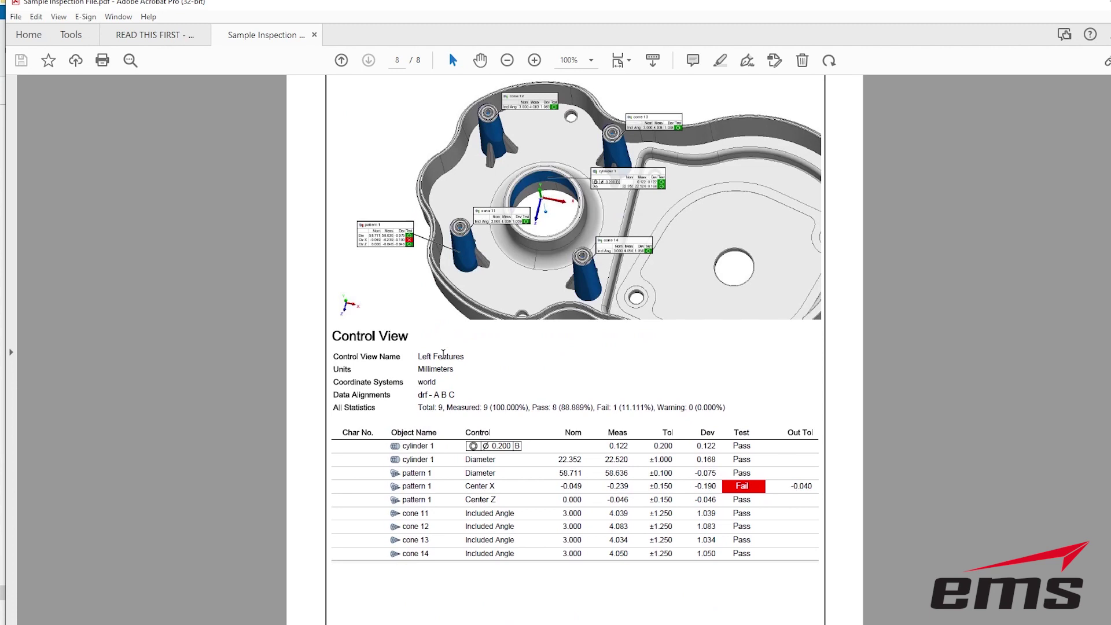
pyautogui.moveTo(1108, 564); pyautogui.dragTo(1106, 93)
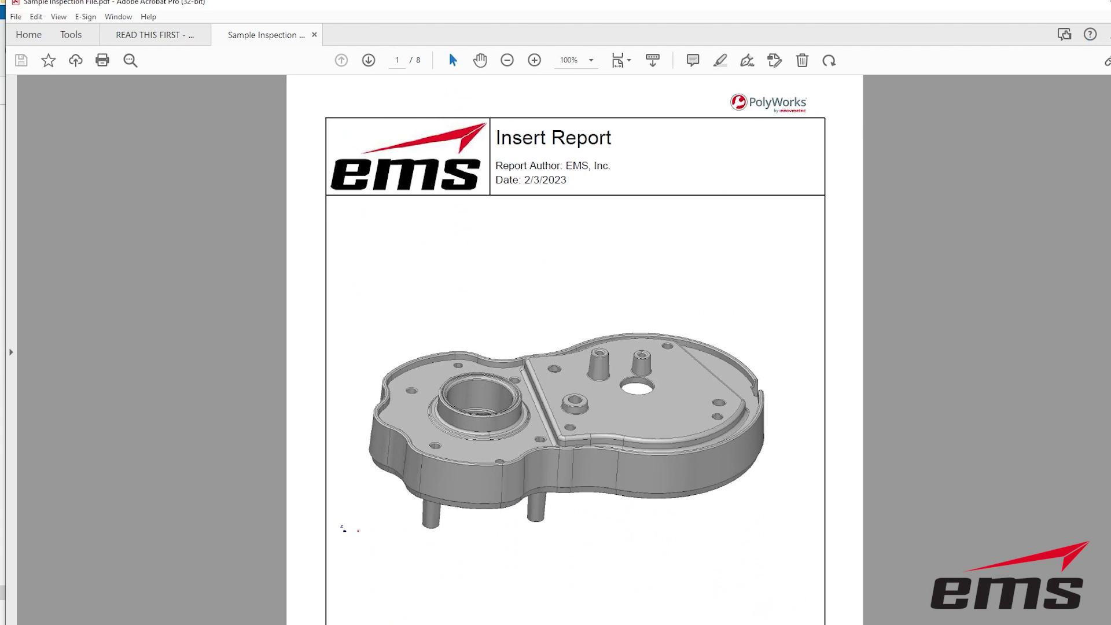
# Step: Close only the sample inspection report and browse the READ THIS FIRST document to its Inspection Report description on page 4
pyautogui.click(1110, 2)
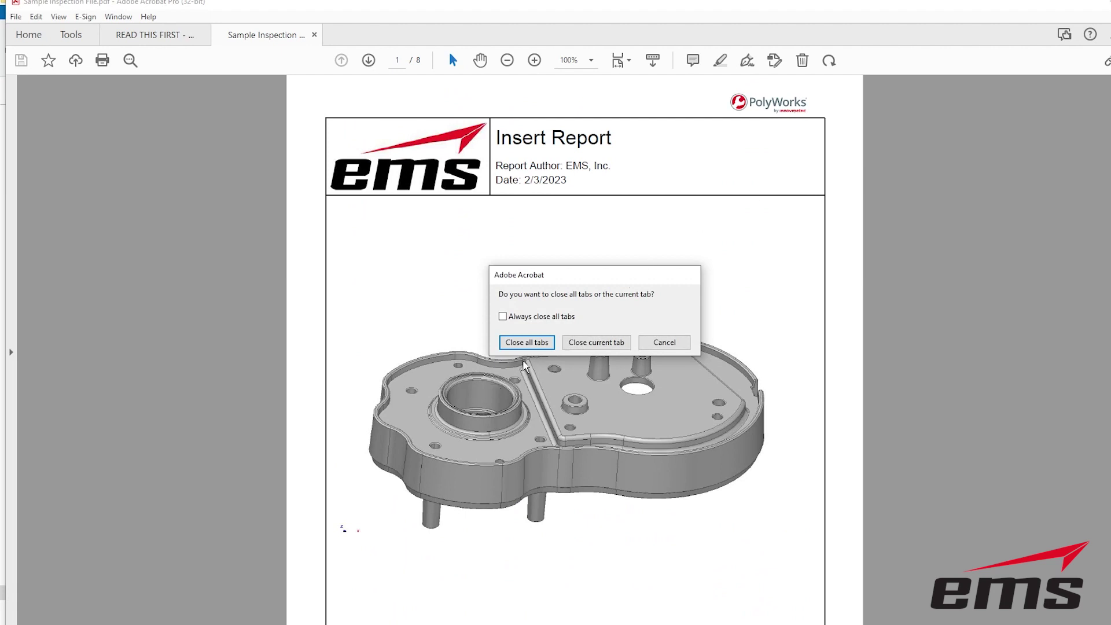
pyautogui.click(582, 343)
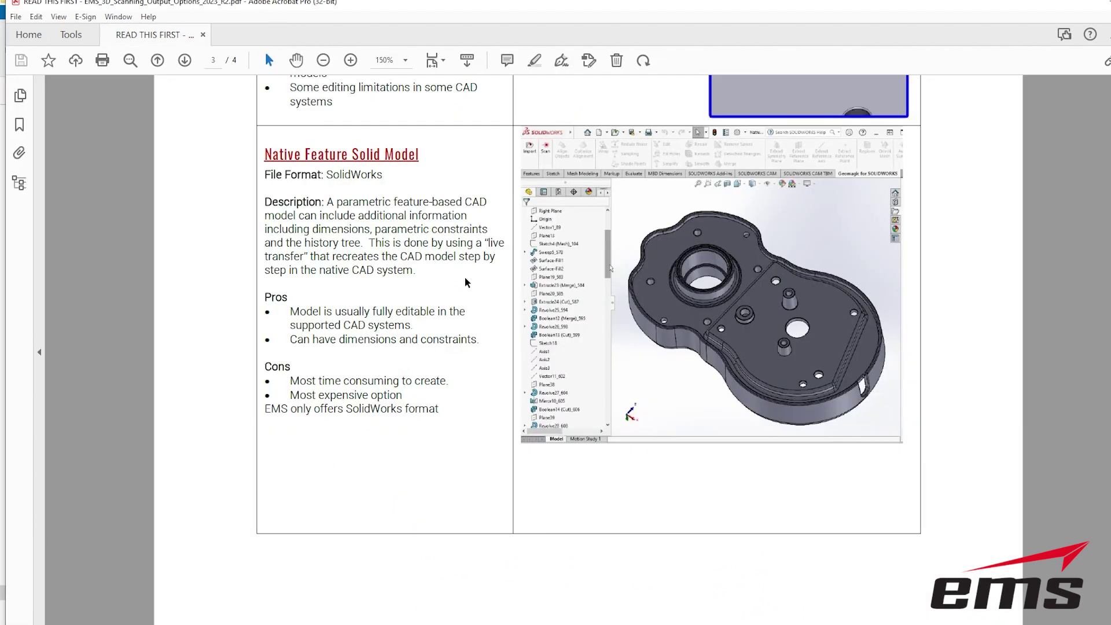
pyautogui.scroll(2, 589, 310)
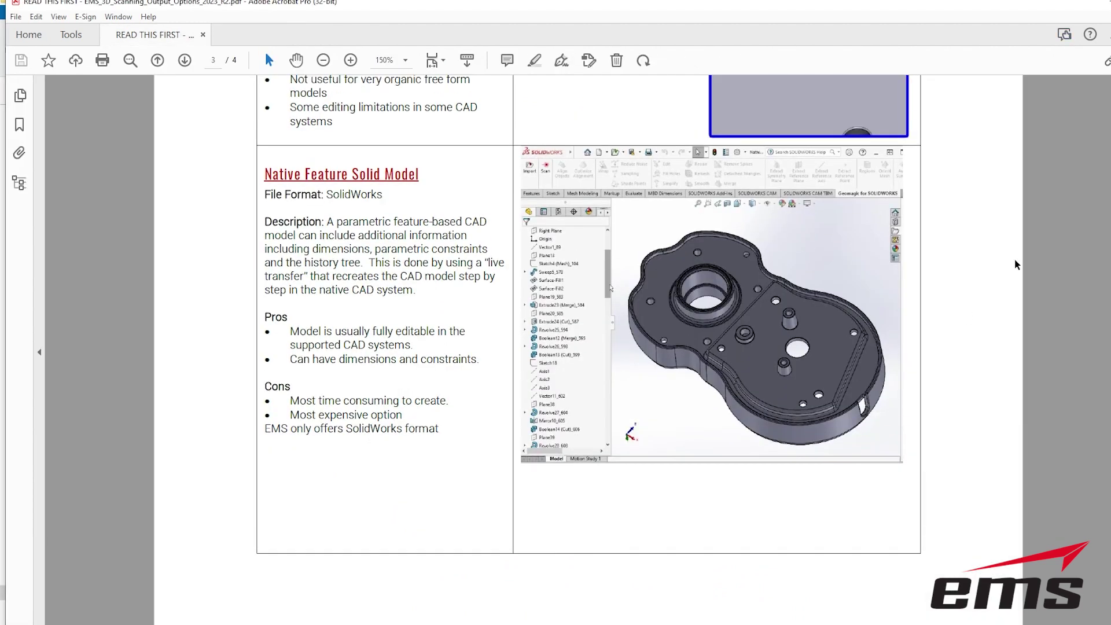
pyautogui.moveTo(1109, 431); pyautogui.dragTo(1109, 147)
pyautogui.moveTo(1106, 90); pyautogui.dragTo(1106, 226)
pyautogui.moveTo(1106, 353); pyautogui.dragTo(1102, 505)
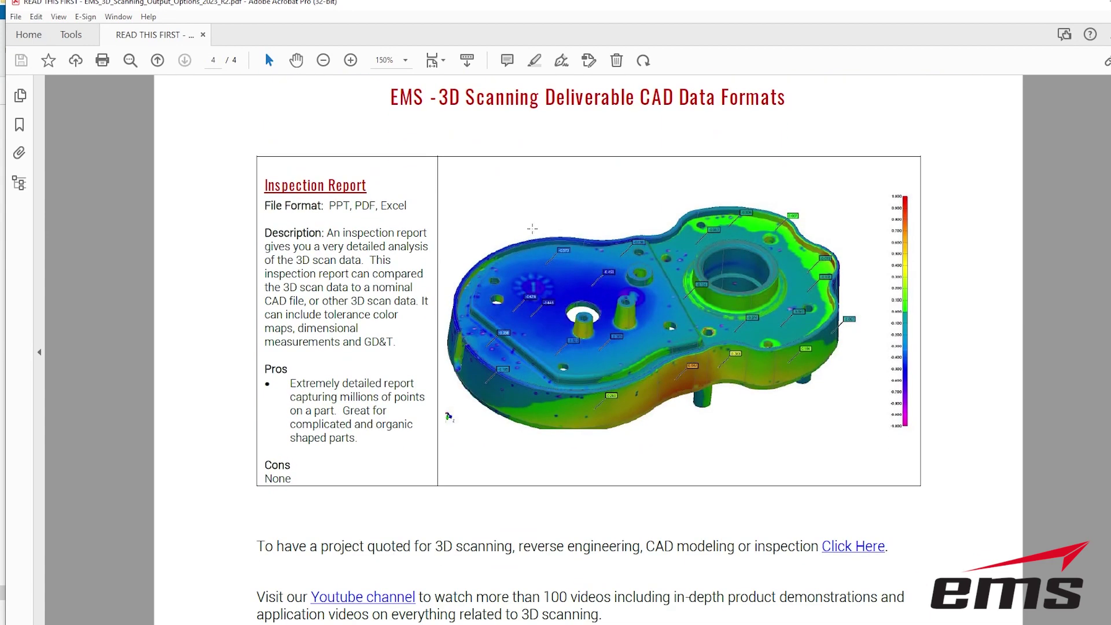
# Step: Reduce the document's magnification to 66.7% to see the whole last page, and look back over the preceding pages
pyautogui.click(323, 60)
pyautogui.click(323, 60)
pyautogui.click(323, 60)
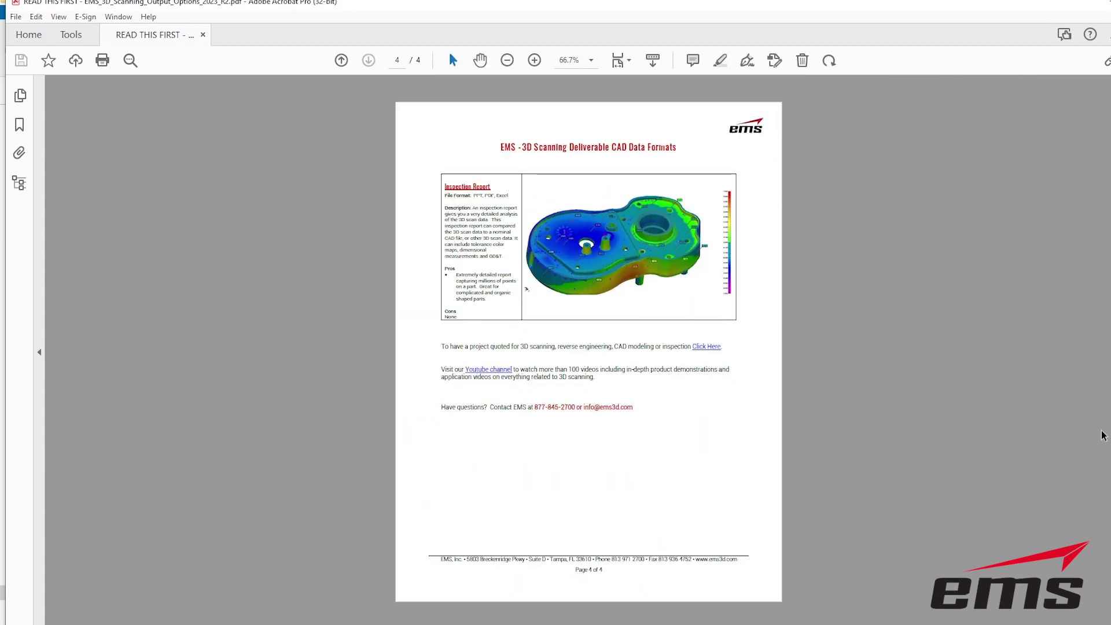
pyautogui.moveTo(1108, 492); pyautogui.dragTo(1108, 166)
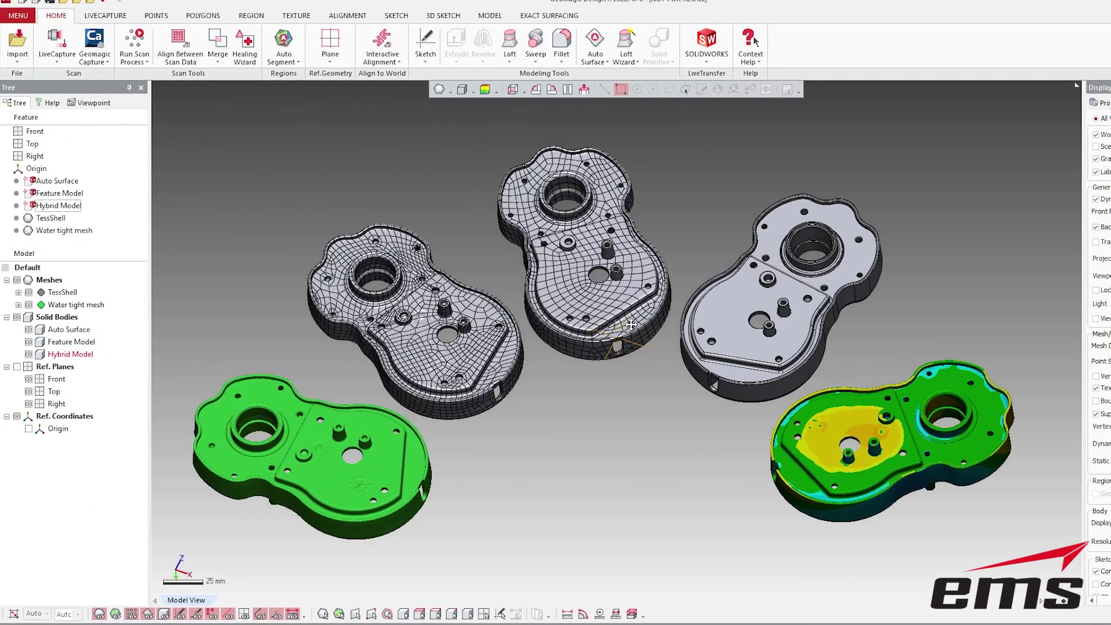
# Step: Switch back to Geomagic Design X and view all five sample models together, centred and slightly smaller
pyautogui.scroll(-1, 597, 414)
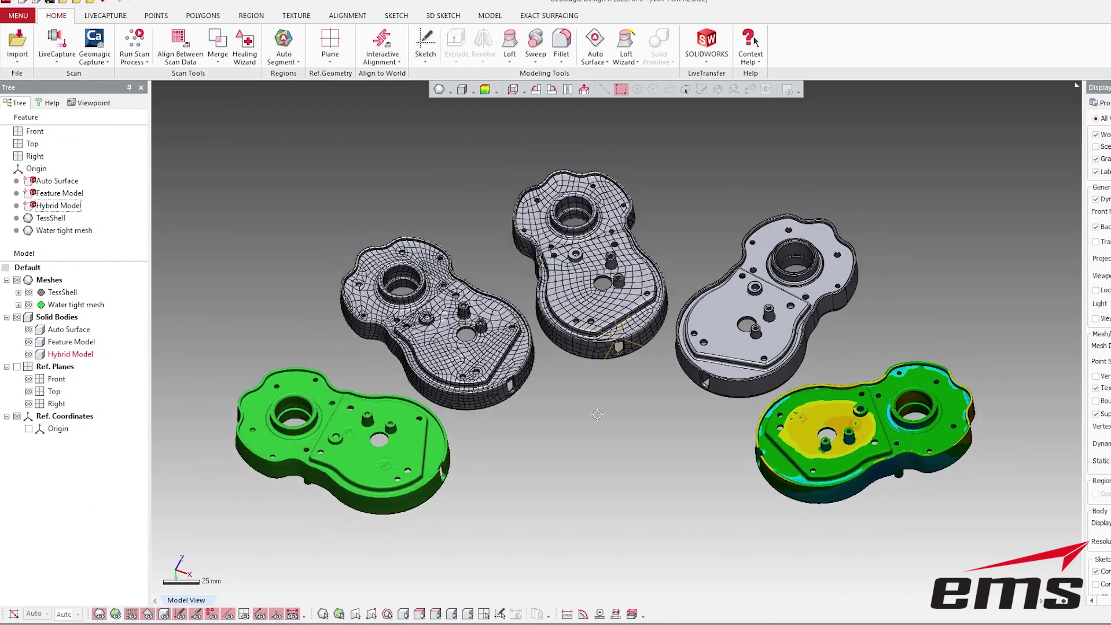
pyautogui.moveTo(597, 414); pyautogui.dragTo(586, 382, button='right')
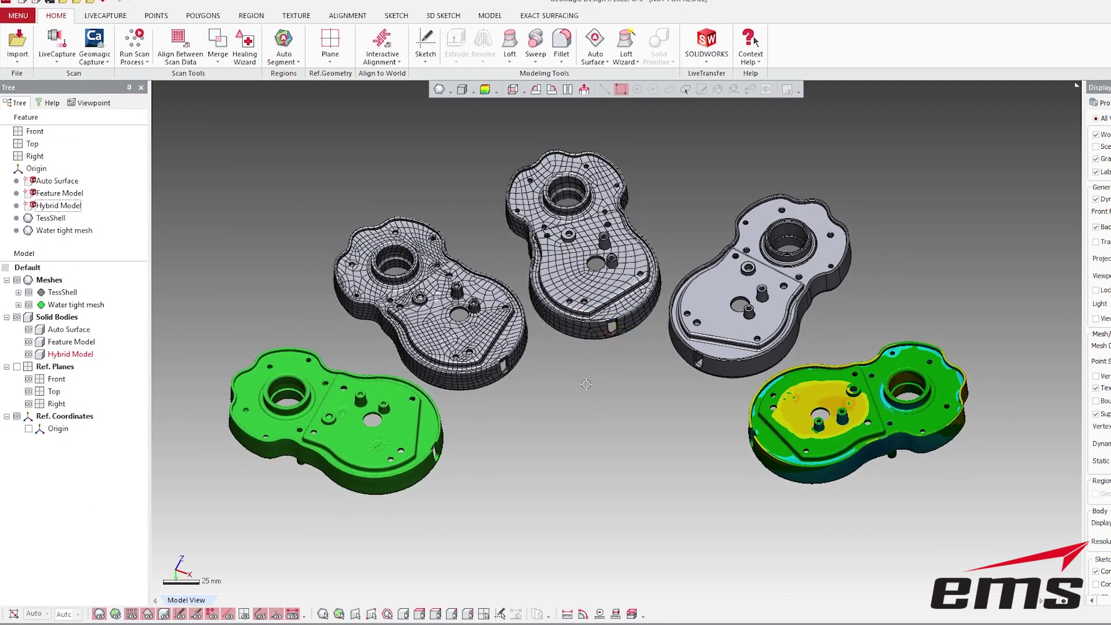